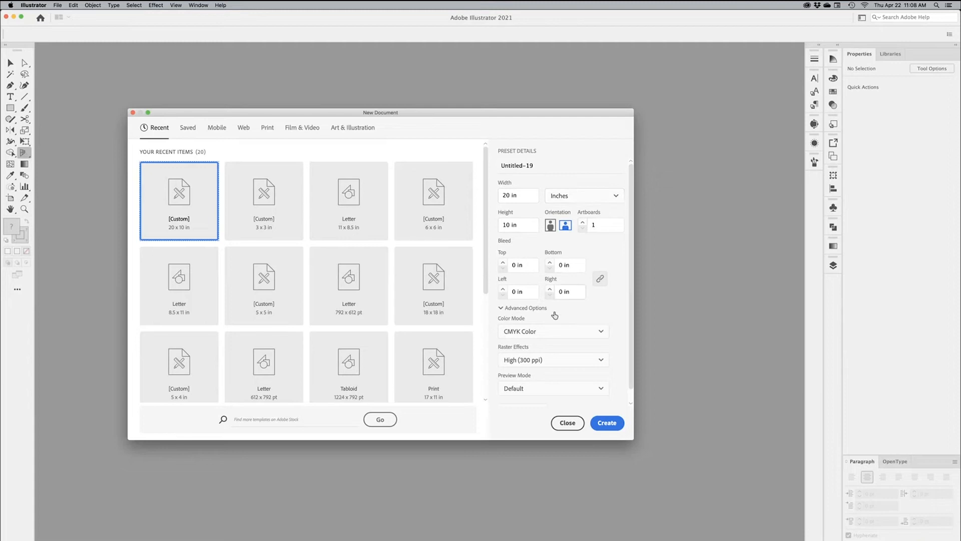
Create a new 20 × 10 in landscape document with one artboard, CMYK colour and High (300 ppi) raster effects
{"action": "left_click", "coordinate": [606, 425]}
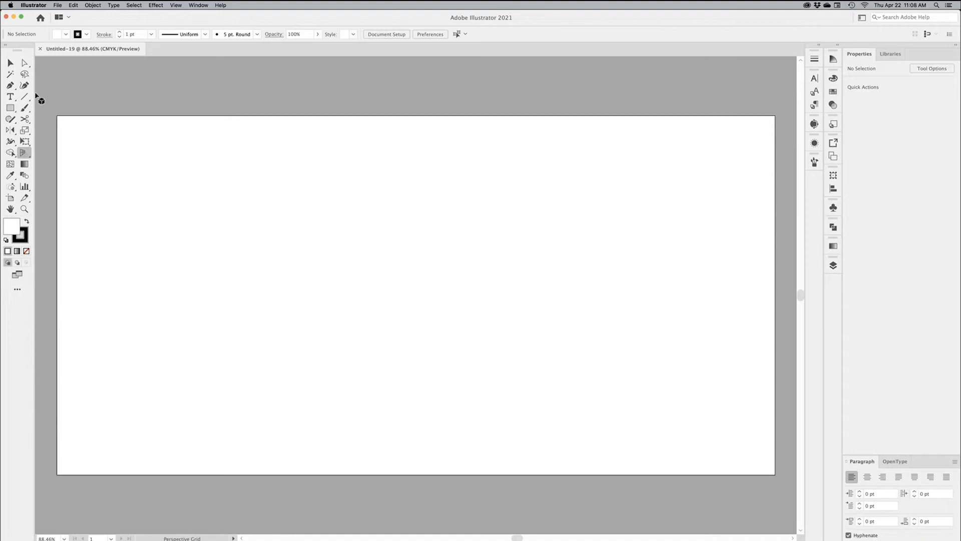
{"action": "left_click", "coordinate": [12, 63]}
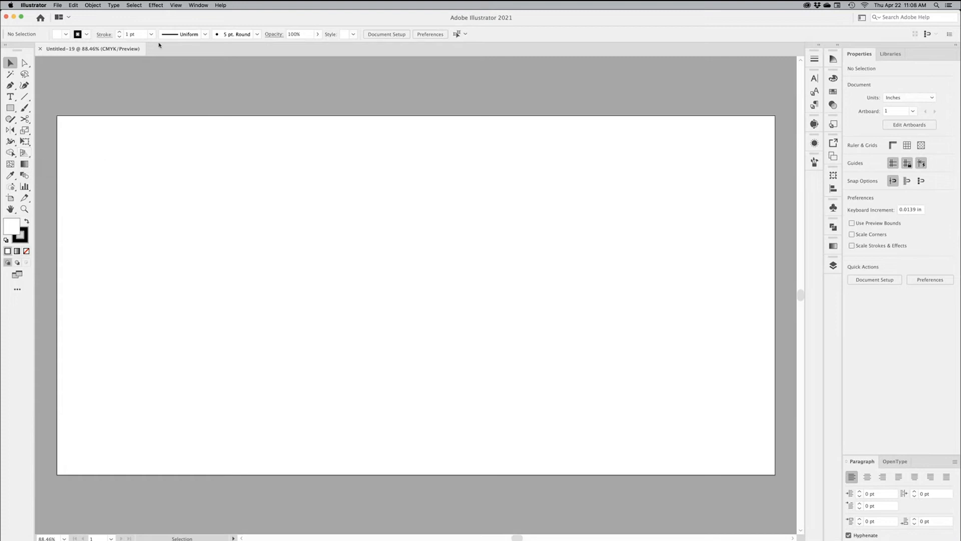
{"action": "left_click", "coordinate": [198, 5]}
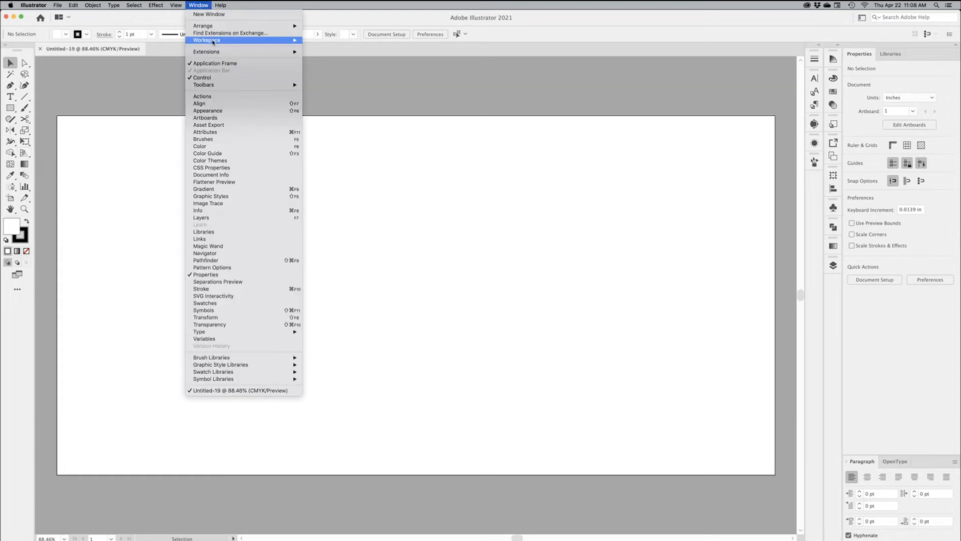
{"action": "mouse_move", "coordinate": [214, 42]}
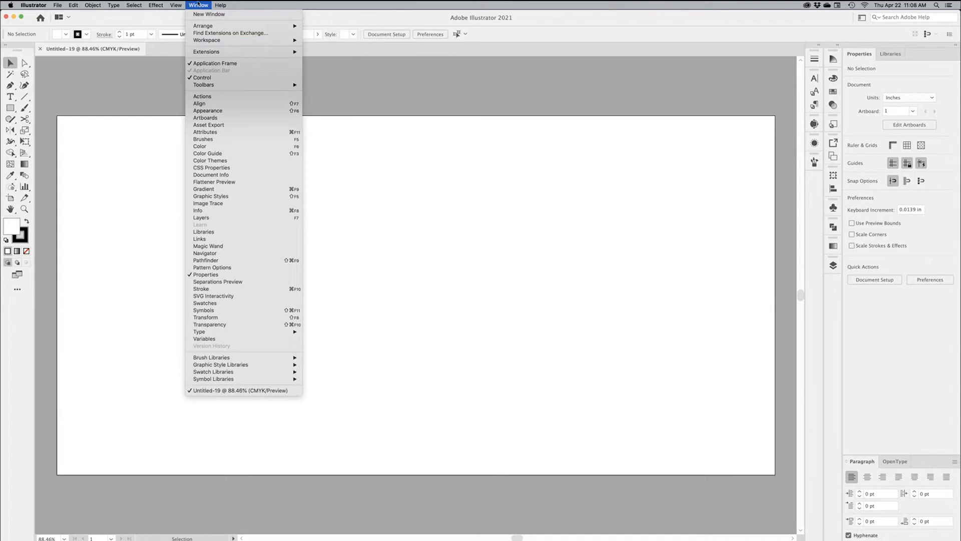
{"action": "left_click", "coordinate": [37, 143]}
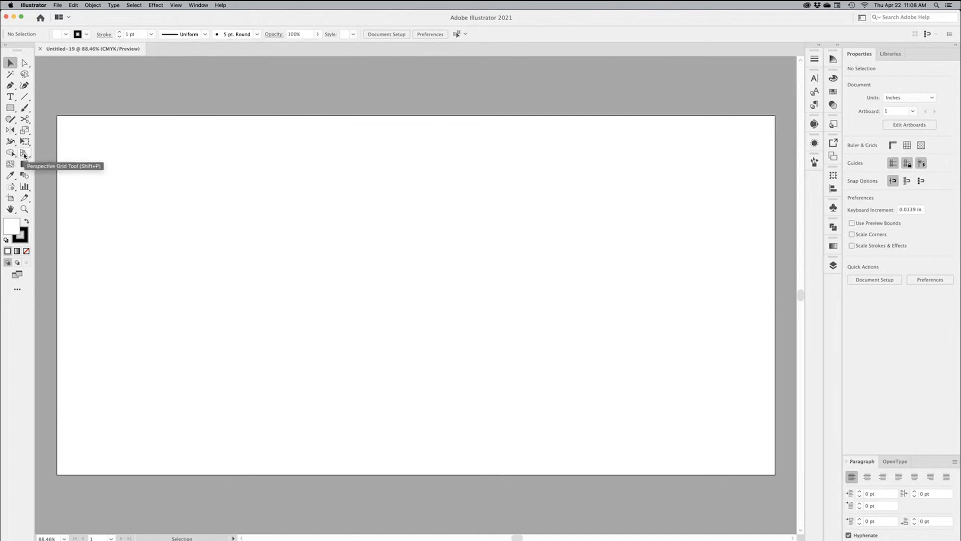
Display the perspective grid on the artboard and shift both of its vanishing points slightly to the right
{"action": "left_click", "coordinate": [24, 153]}
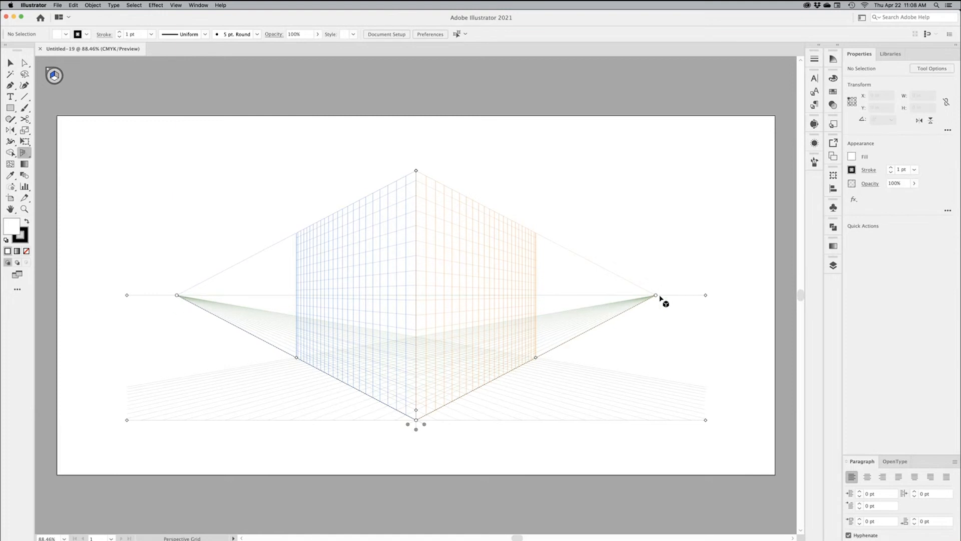
{"action": "mouse_move", "coordinate": [656, 296]}
{"action": "left_mouse_down"}
{"action": "mouse_move", "coordinate": [611, 301]}
{"action": "mouse_move", "coordinate": [661, 299]}
{"action": "left_mouse_up"}
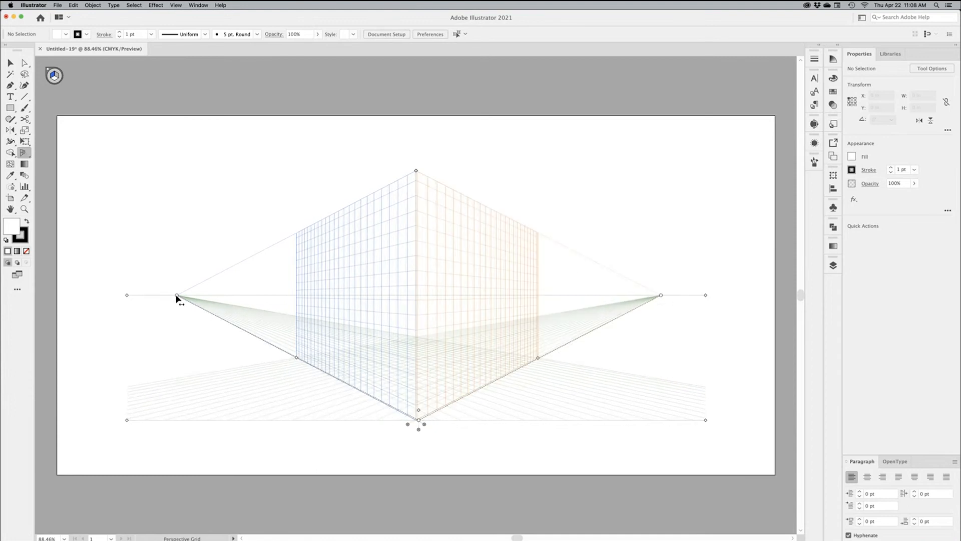
{"action": "mouse_move", "coordinate": [177, 297]}
{"action": "left_mouse_down"}
{"action": "mouse_move", "coordinate": [153, 296]}
{"action": "mouse_move", "coordinate": [223, 297]}
{"action": "mouse_move", "coordinate": [182, 295]}
{"action": "left_mouse_up"}
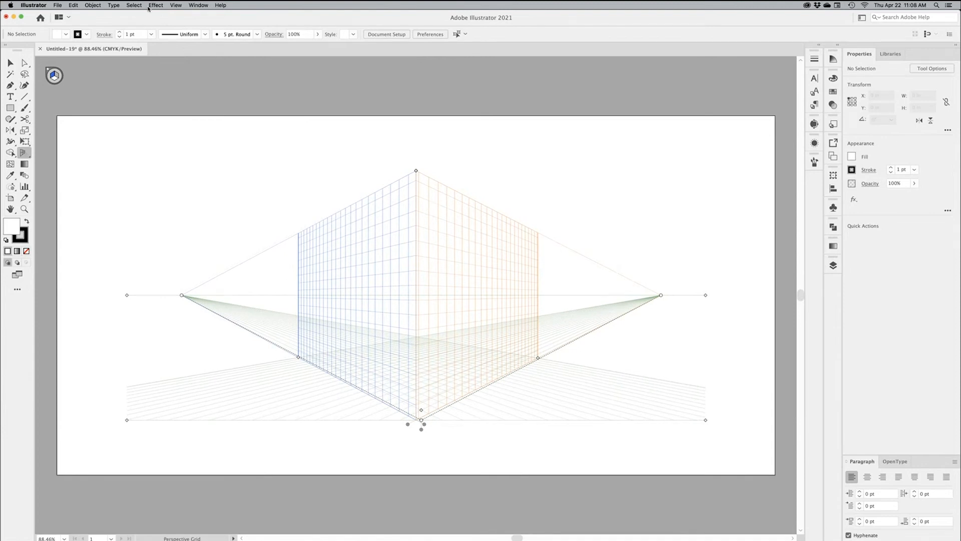
Switch the perspective grid to the one-point normal view preset
{"action": "left_click", "coordinate": [176, 5]}
{"action": "mouse_move", "coordinate": [202, 246]}
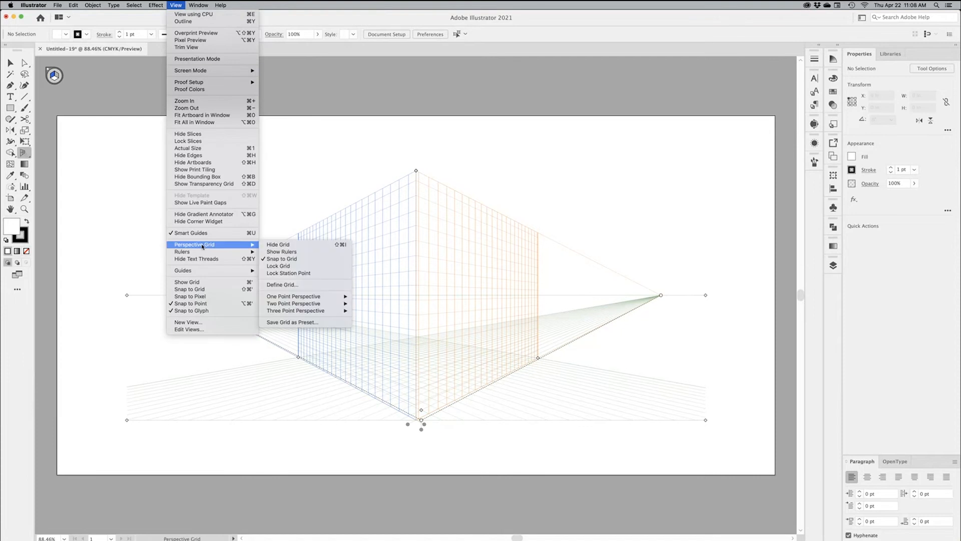
{"action": "mouse_move", "coordinate": [302, 298]}
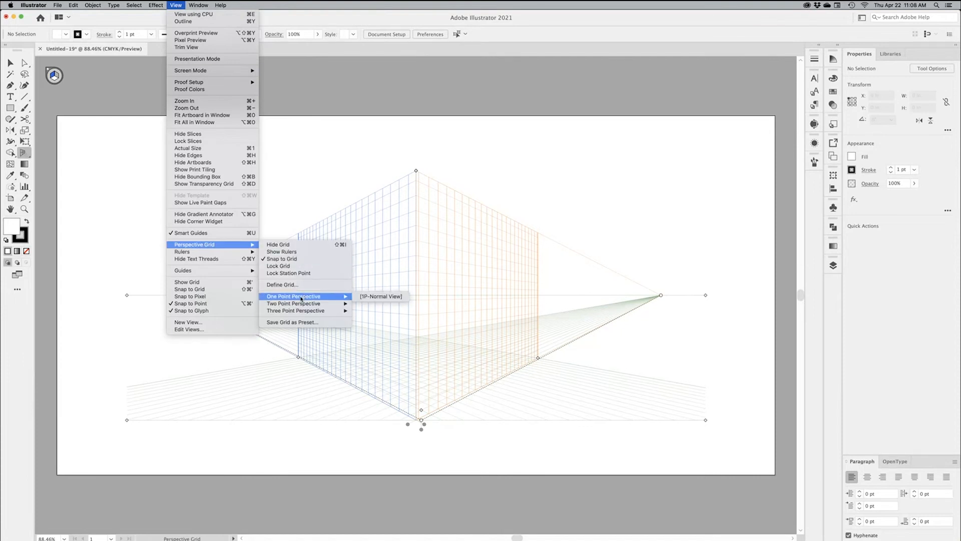
{"action": "left_click", "coordinate": [381, 298]}
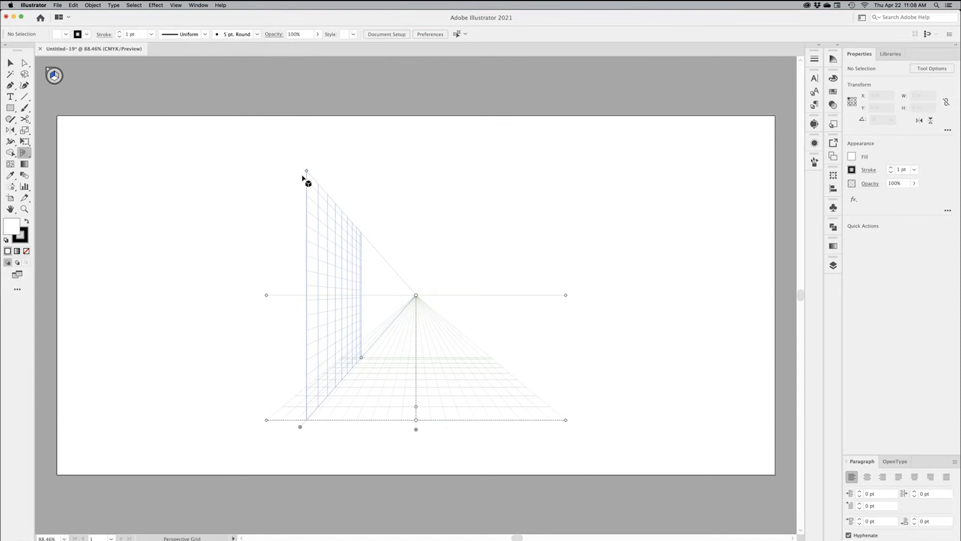
Shorten the one-point grid's wall and move the whole grid slightly up and to the left on the artboard
{"action": "left_click_drag", "start_coordinate": [302, 170], "coordinate": [295, 192]}
{"action": "mouse_move", "coordinate": [566, 424]}
{"action": "left_mouse_down"}
{"action": "mouse_move", "coordinate": [596, 427]}
{"action": "mouse_move", "coordinate": [554, 415]}
{"action": "left_mouse_up"}
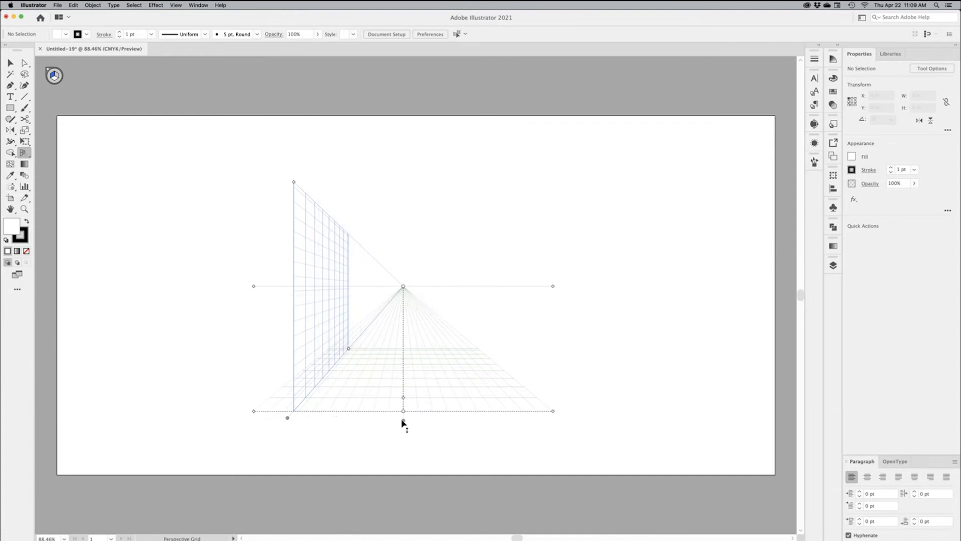
{"action": "mouse_move", "coordinate": [403, 424]}
{"action": "left_mouse_down"}
{"action": "mouse_move", "coordinate": [405, 404]}
{"action": "mouse_move", "coordinate": [404, 412]}
{"action": "left_mouse_up"}
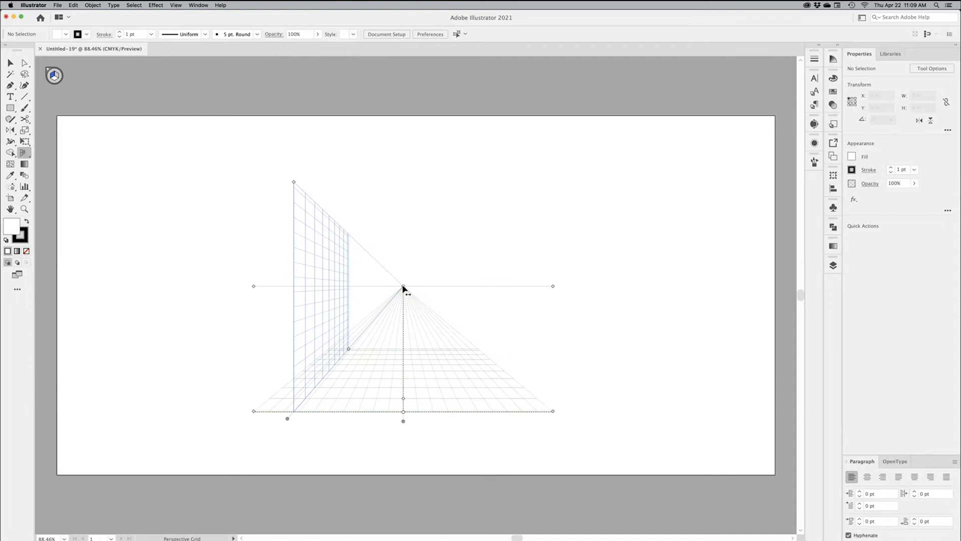
Shift the one-point vanishing point to the right, lower its horizon line, and extend the wall grid toward it
{"action": "left_click_drag", "start_coordinate": [404, 288], "coordinate": [427, 288]}
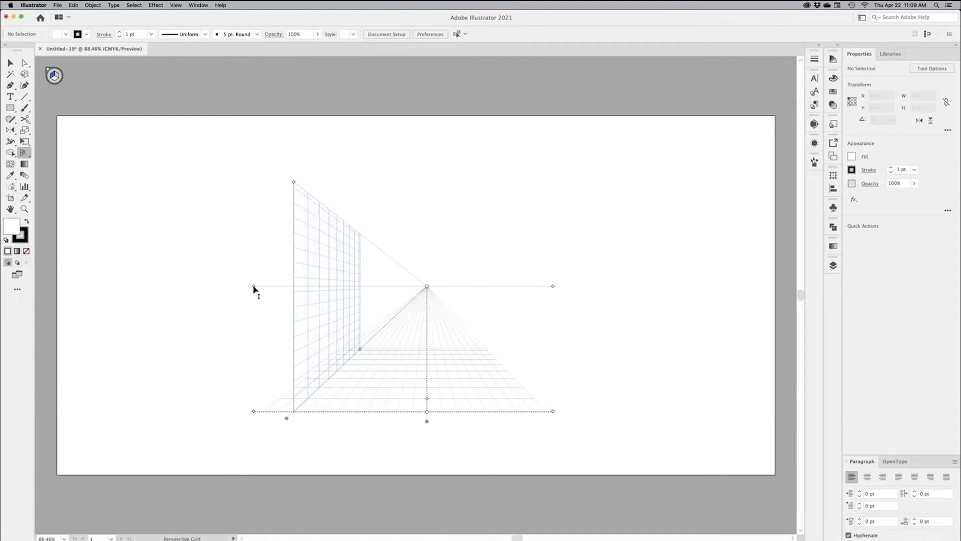
{"action": "left_click_drag", "start_coordinate": [248, 286], "coordinate": [239, 313]}
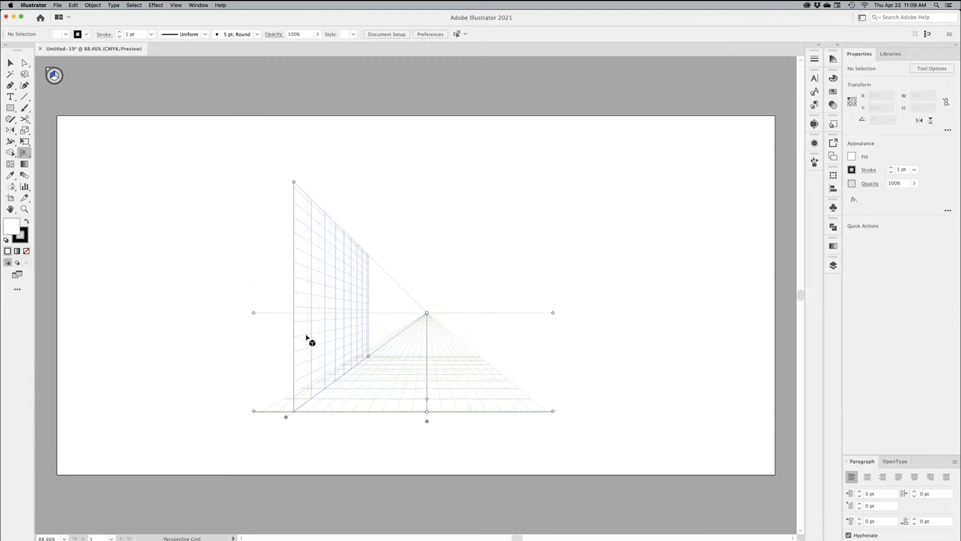
{"action": "left_click_drag", "start_coordinate": [369, 357], "coordinate": [384, 344]}
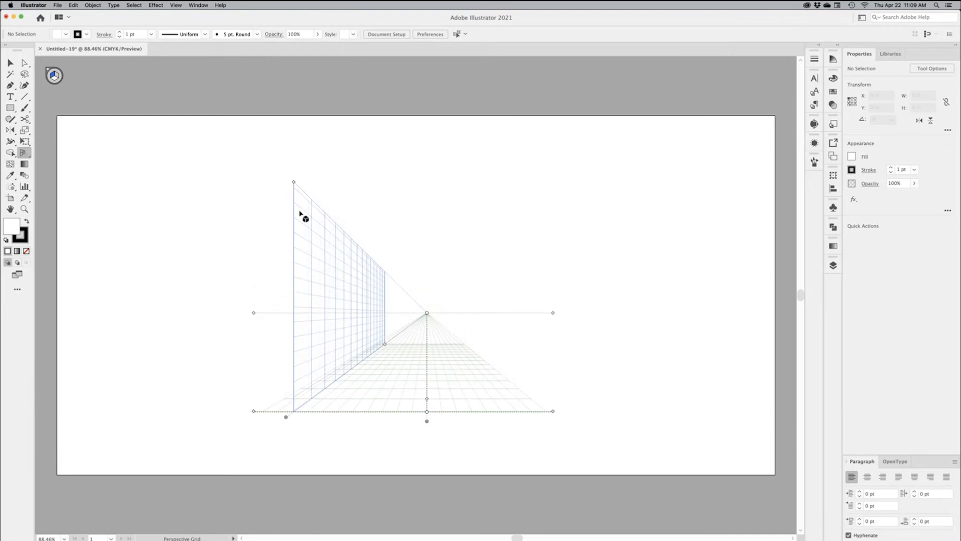
{"action": "mouse_move", "coordinate": [293, 183]}
{"action": "left_mouse_down"}
{"action": "mouse_move", "coordinate": [299, 320]}
{"action": "mouse_move", "coordinate": [294, 165]}
{"action": "mouse_move", "coordinate": [294, 184]}
{"action": "left_mouse_up"}
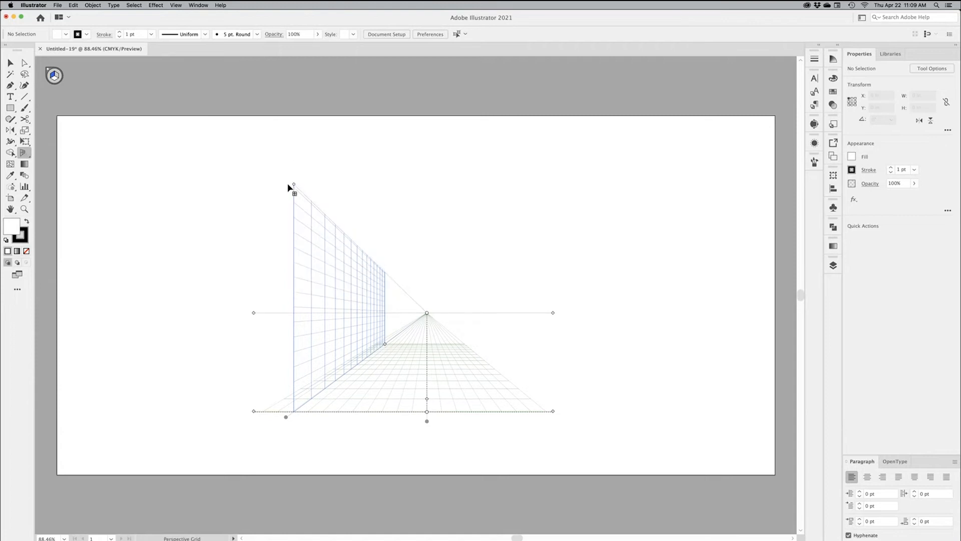
Switch the perspective grid to the three-point normal view preset
{"action": "left_click", "coordinate": [175, 6]}
{"action": "mouse_move", "coordinate": [213, 246]}
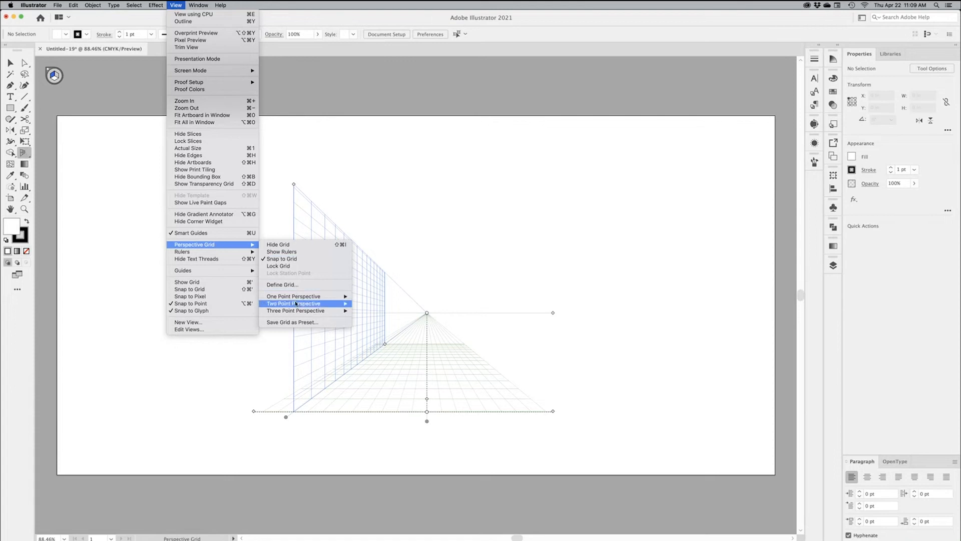
{"action": "mouse_move", "coordinate": [292, 312]}
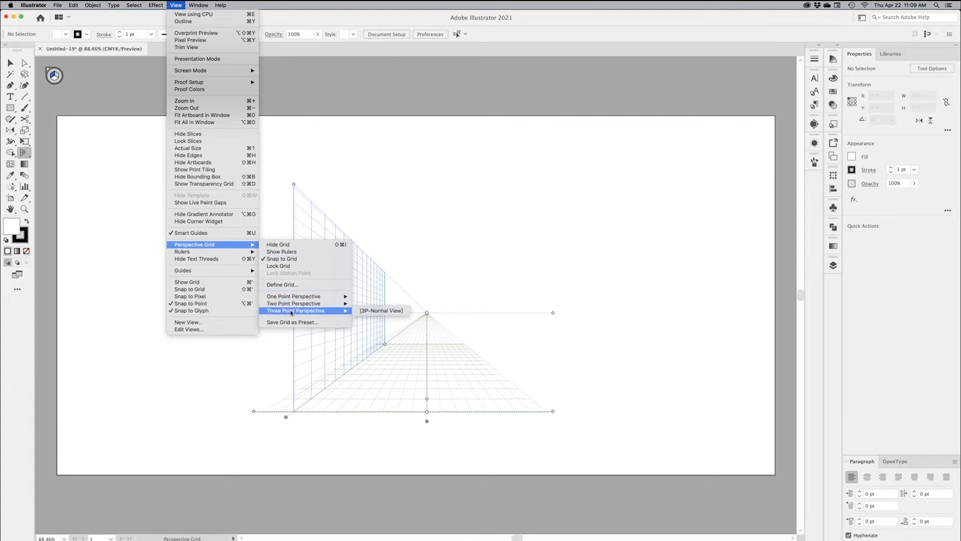
{"action": "left_click", "coordinate": [371, 311]}
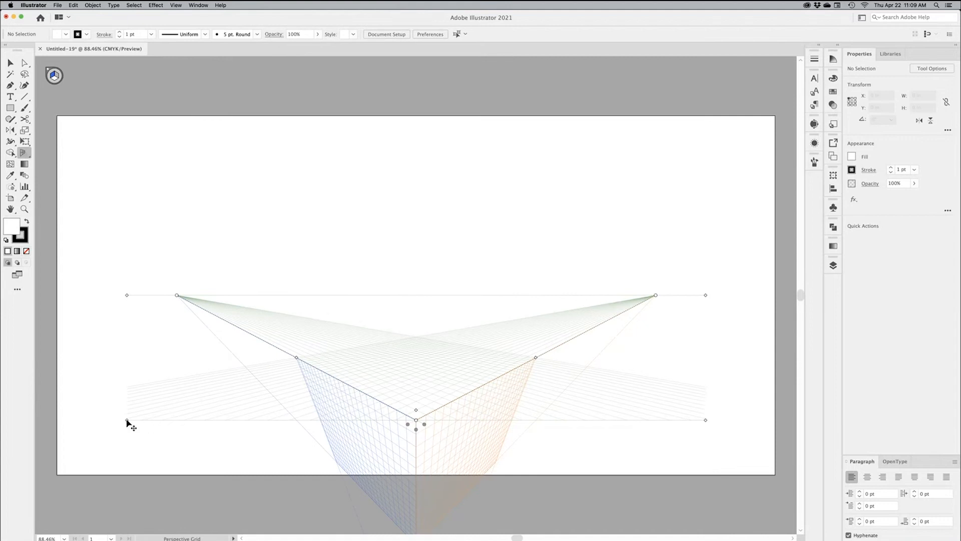
Move the three-point grid up onto the artboard, then shift its lower vanishing point left and lower the horizon line slightly
{"action": "left_click_drag", "start_coordinate": [127, 420], "coordinate": [128, 267]}
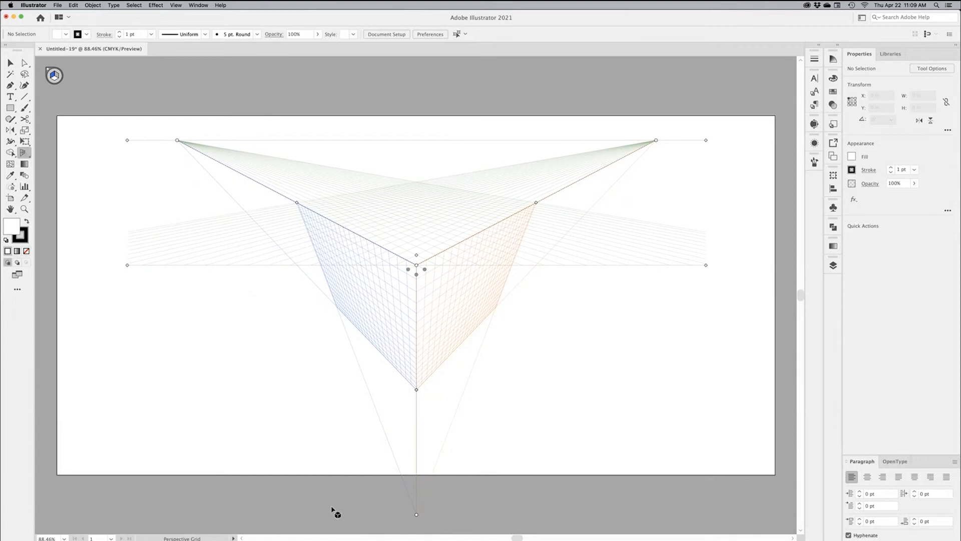
{"action": "left_click_drag", "start_coordinate": [417, 516], "coordinate": [389, 506]}
{"action": "mouse_move", "coordinate": [128, 142]}
{"action": "left_mouse_down"}
{"action": "mouse_move", "coordinate": [127, 170]}
{"action": "mouse_move", "coordinate": [129, 145]}
{"action": "mouse_move", "coordinate": [128, 153]}
{"action": "left_mouse_up"}
Extend the three-point grid's left plane toward its vanishing point and reposition the left and right planes with a narrow gap between them
{"action": "left_click_drag", "start_coordinate": [289, 206], "coordinate": [251, 184]}
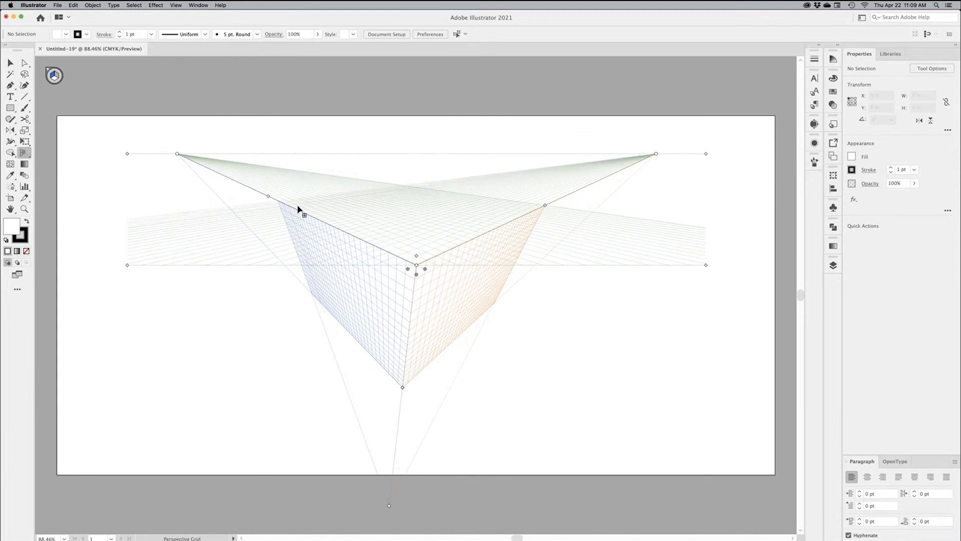
{"action": "mouse_move", "coordinate": [297, 209]}
{"action": "left_mouse_down"}
{"action": "mouse_move", "coordinate": [322, 219]}
{"action": "mouse_move", "coordinate": [280, 202]}
{"action": "left_mouse_up"}
{"action": "left_click_drag", "start_coordinate": [418, 269], "coordinate": [194, 224]}
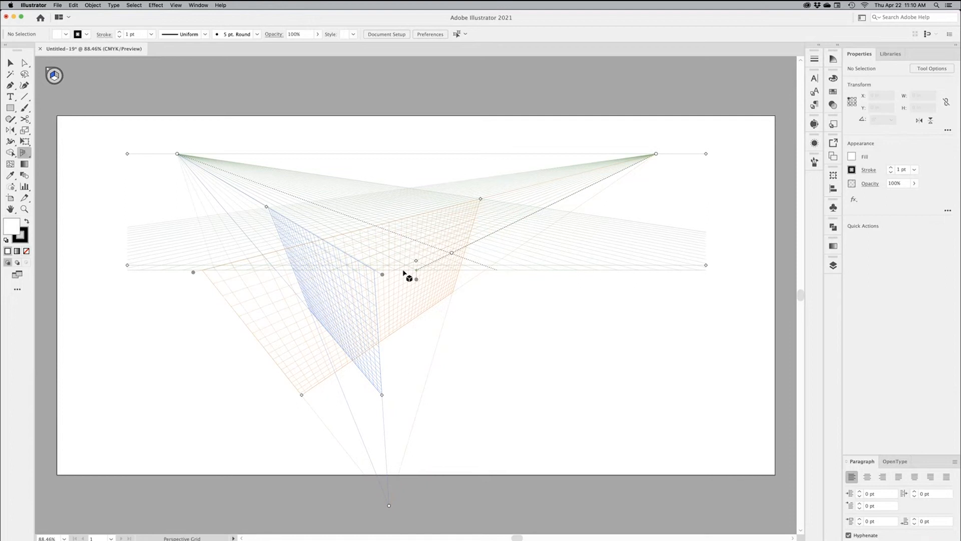
{"action": "left_click_drag", "start_coordinate": [193, 274], "coordinate": [387, 295]}
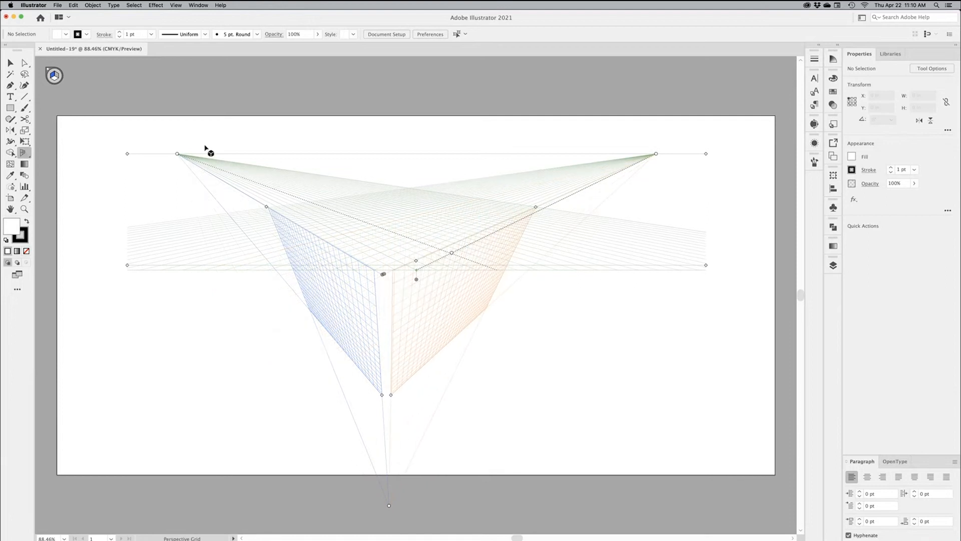
Apply the two-point normal view preset and raise the grid's vertical extent to near the artboard's upper edge
{"action": "left_click", "coordinate": [176, 5]}
{"action": "mouse_move", "coordinate": [200, 245]}
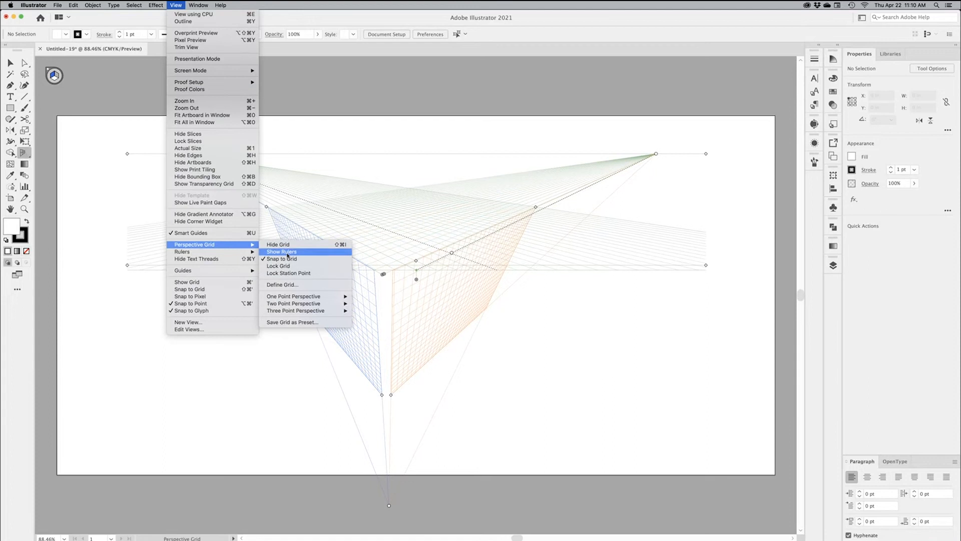
{"action": "mouse_move", "coordinate": [315, 304]}
{"action": "left_click", "coordinate": [375, 304]}
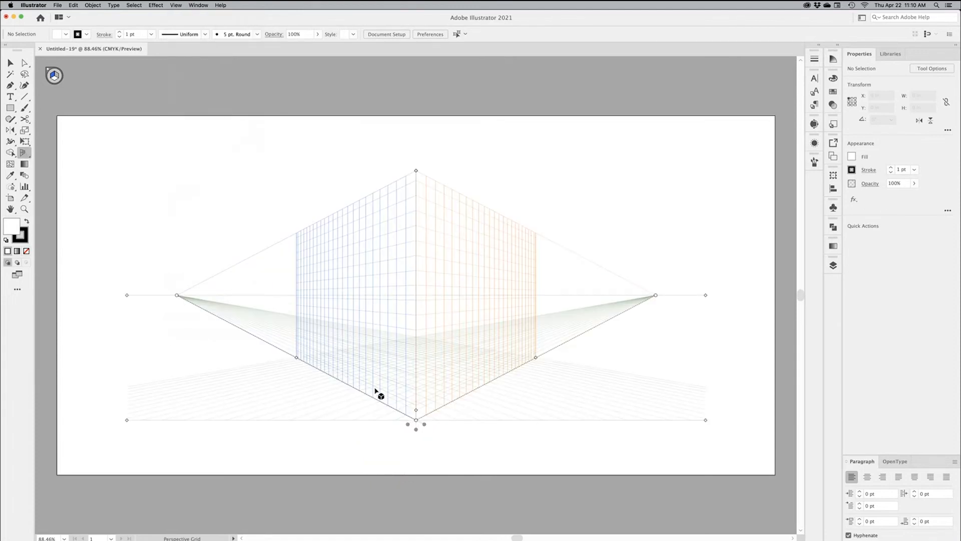
{"action": "mouse_move", "coordinate": [417, 411]}
{"action": "left_mouse_down"}
{"action": "mouse_move", "coordinate": [415, 397]}
{"action": "mouse_move", "coordinate": [416, 413]}
{"action": "left_mouse_up"}
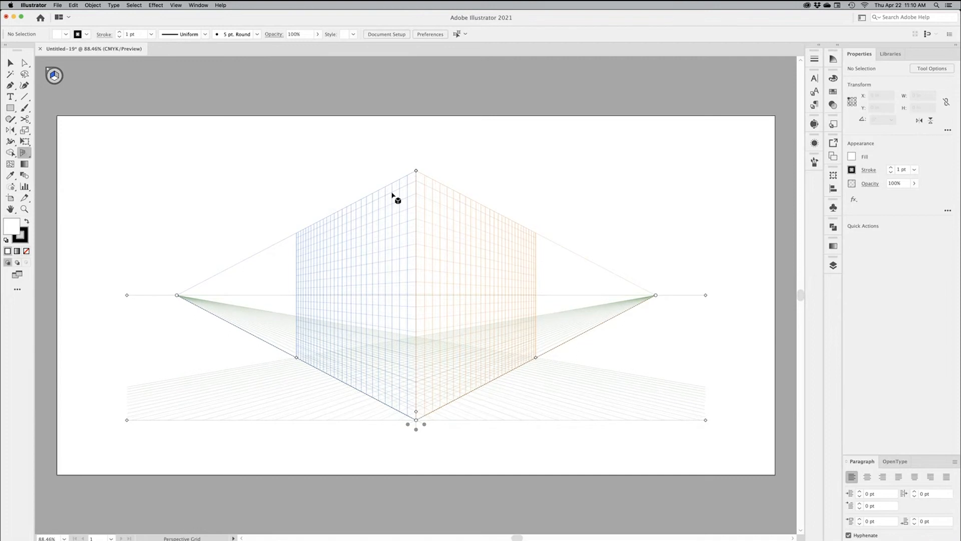
{"action": "left_click_drag", "start_coordinate": [416, 172], "coordinate": [416, 131]}
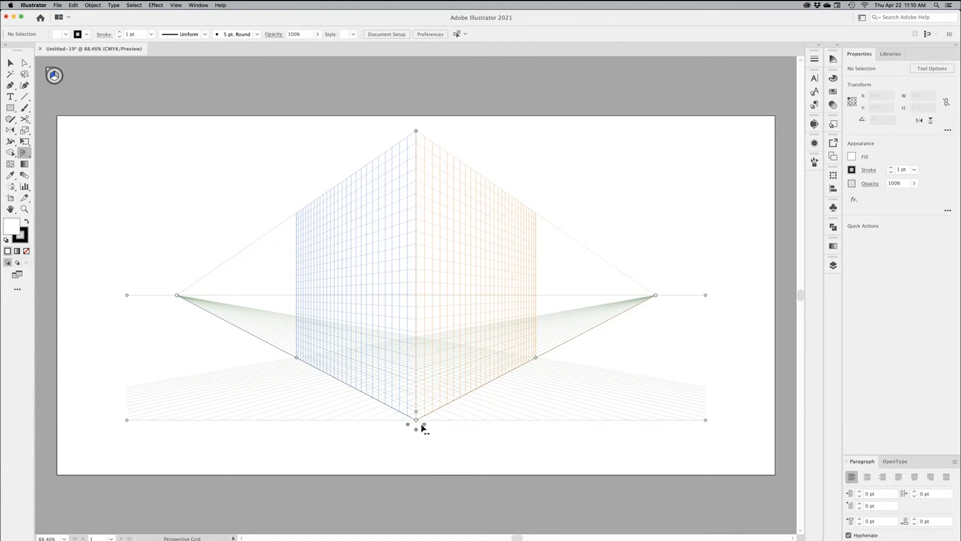
Separate the left and right grid planes and move both vanishing points outward toward the artboard's sides
{"action": "mouse_move", "coordinate": [423, 427]}
{"action": "left_mouse_down"}
{"action": "mouse_move", "coordinate": [404, 429]}
{"action": "mouse_move", "coordinate": [434, 424]}
{"action": "left_mouse_up"}
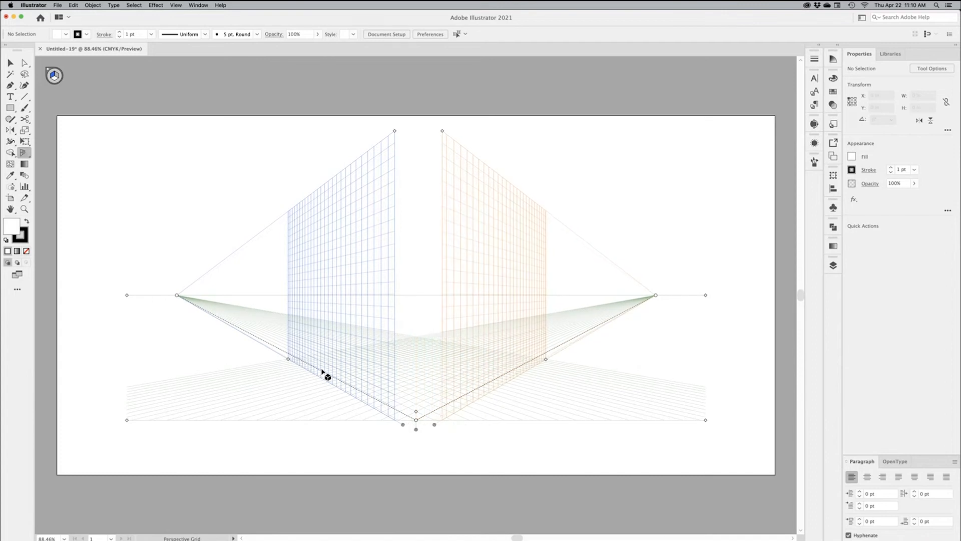
{"action": "left_click_drag", "start_coordinate": [176, 295], "coordinate": [72, 295]}
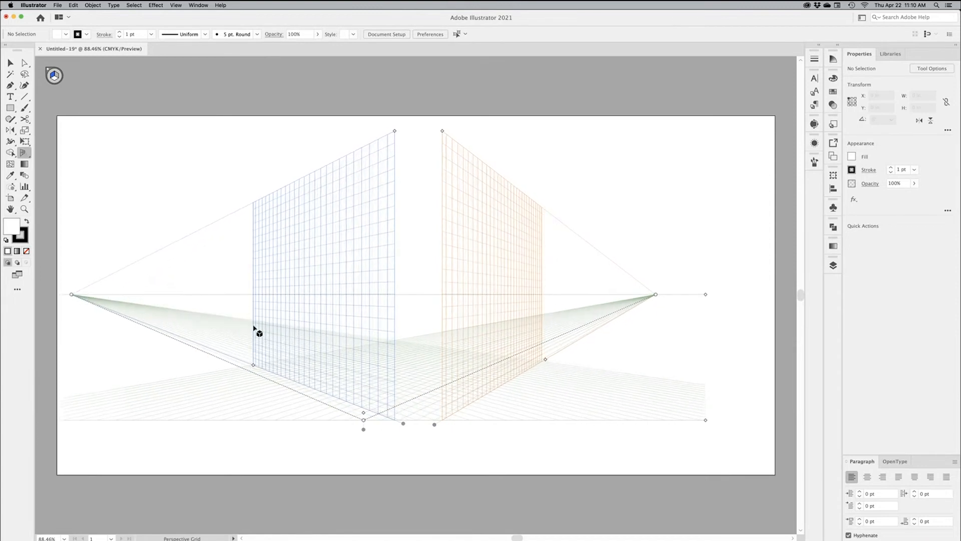
{"action": "left_click_drag", "start_coordinate": [656, 295], "coordinate": [718, 295]}
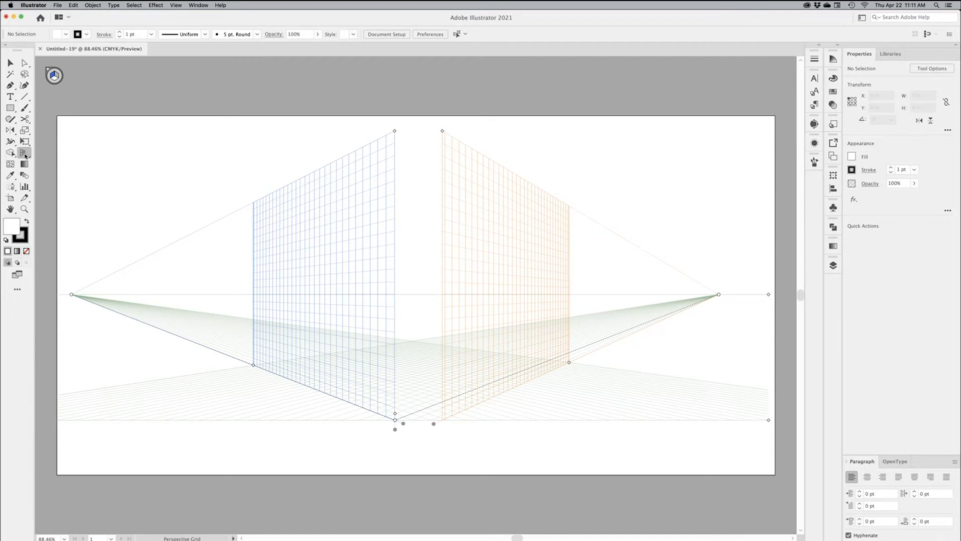
{"action": "left_click", "coordinate": [24, 153]}
{"action": "key", "text": "shift+v"}
{"action": "left_click", "coordinate": [54, 79]}
{"action": "left_click", "coordinate": [52, 76]}
{"action": "left_click", "coordinate": [55, 77]}
{"action": "key", "text": "shift+p"}
Set a green fill (C 63.53, M 0, Y 100, K 0) with no stroke and activate the Rectangle tool
{"action": "left_click", "coordinate": [27, 222]}
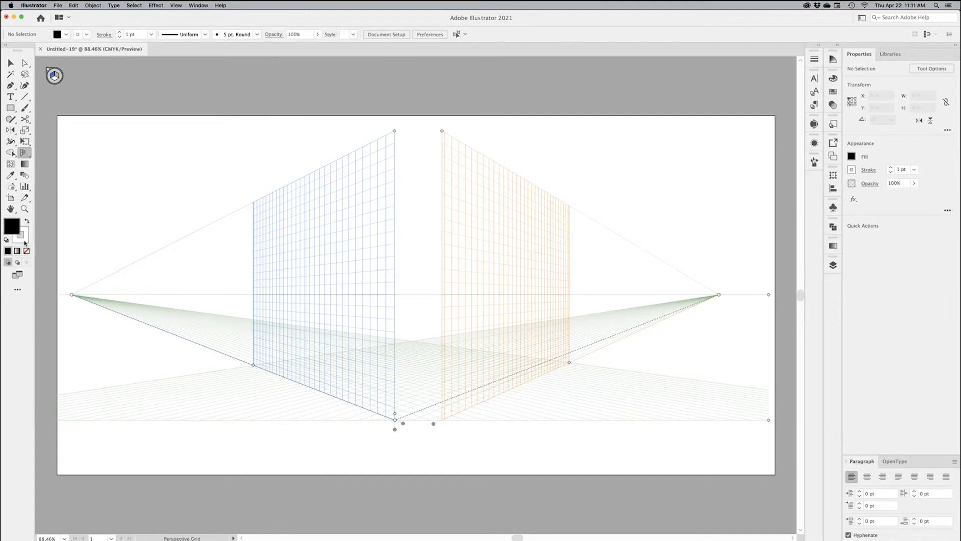
{"action": "left_click", "coordinate": [24, 243]}
{"action": "left_click", "coordinate": [26, 251]}
{"action": "left_click", "coordinate": [14, 225]}
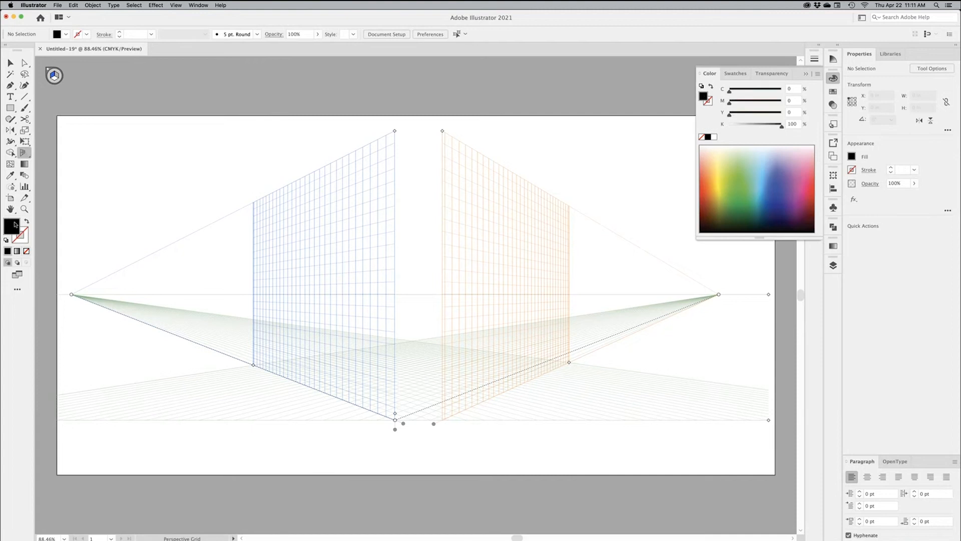
{"action": "left_click", "coordinate": [743, 186]}
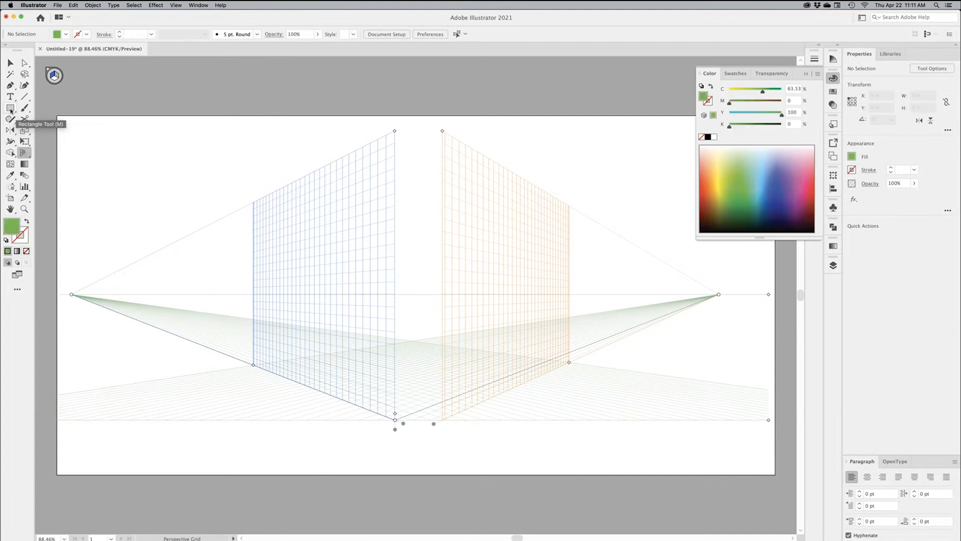
{"action": "left_click", "coordinate": [10, 108]}
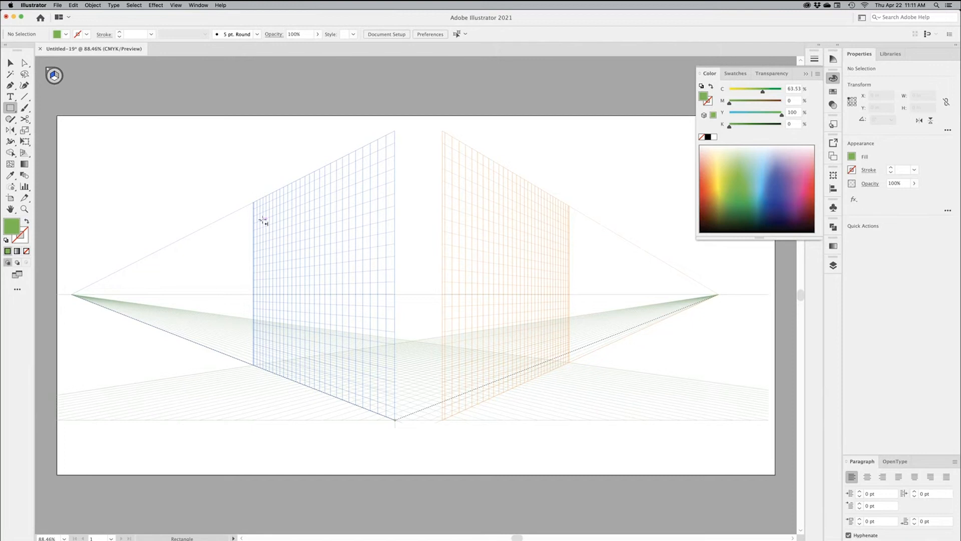
Draw a rectangle about 8.76 by 7.25 in on the left grid plane and fill it with the seventh swatch of the Grays group
{"action": "left_click_drag", "start_coordinate": [263, 214], "coordinate": [395, 420]}
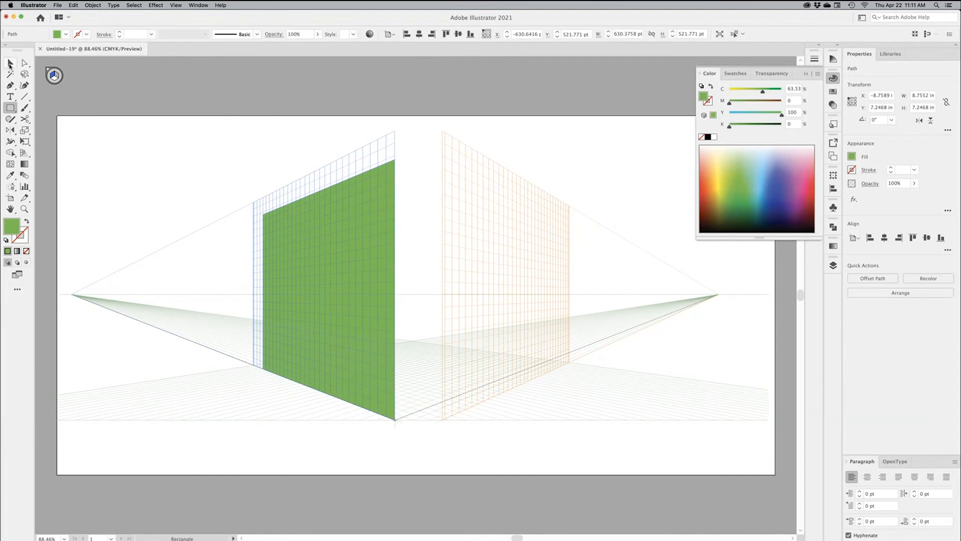
{"action": "left_click", "coordinate": [9, 64]}
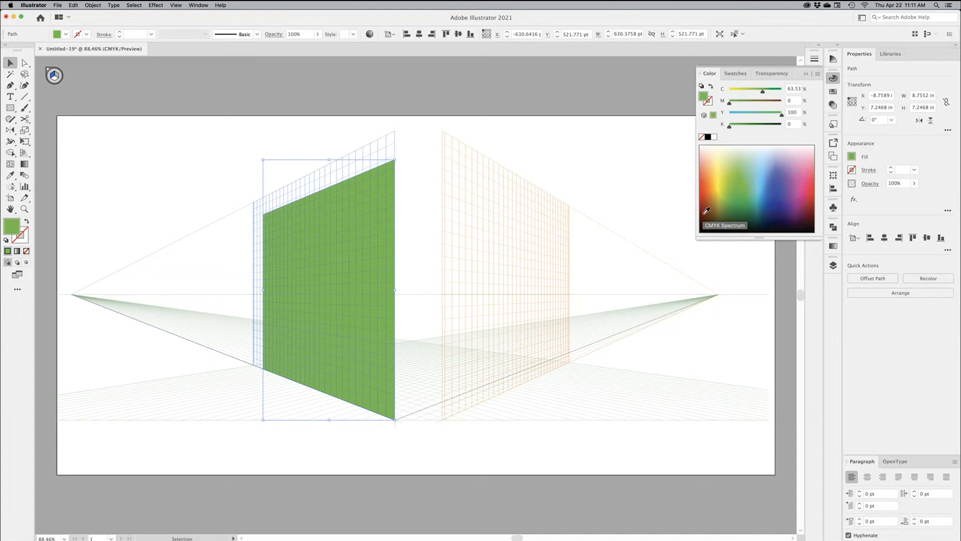
{"action": "left_click", "coordinate": [706, 210]}
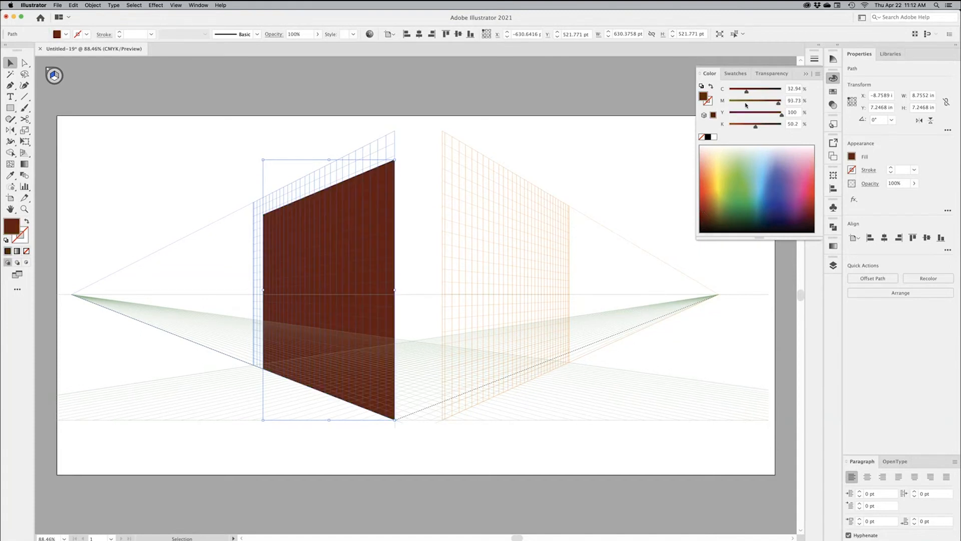
{"action": "left_click", "coordinate": [736, 75]}
{"action": "scroll", "coordinate": [745, 255], "scroll_direction": "down", "scroll_amount": 10}
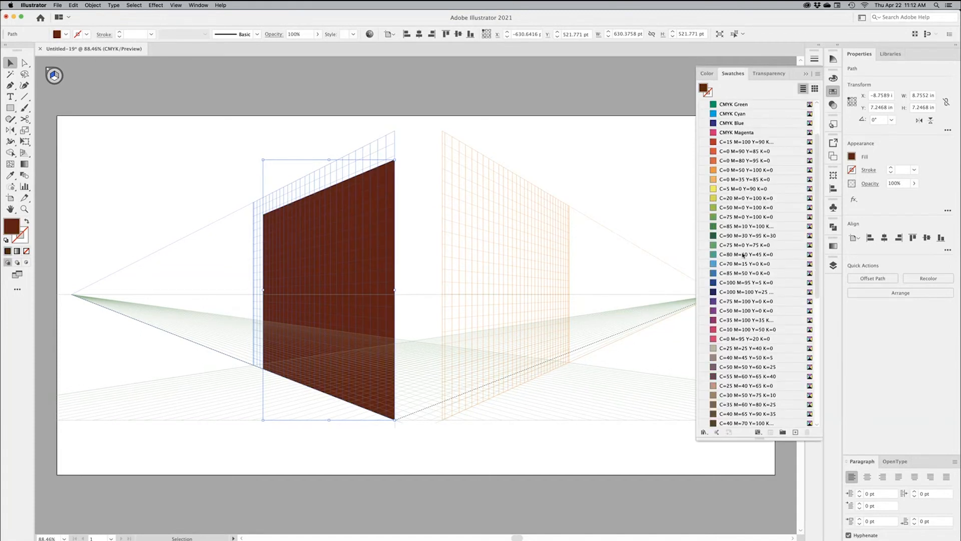
{"action": "left_click", "coordinate": [734, 318]}
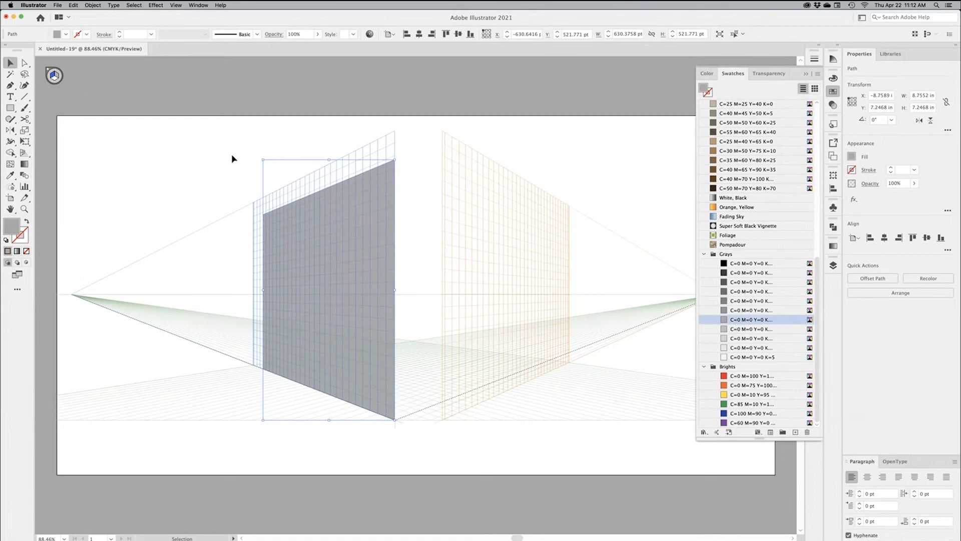
Activate the right grid plane and draw a rectangle about 10.78 by 6.98 in on it, filled with the Grays group's fifth swatch
{"action": "left_click", "coordinate": [56, 78]}
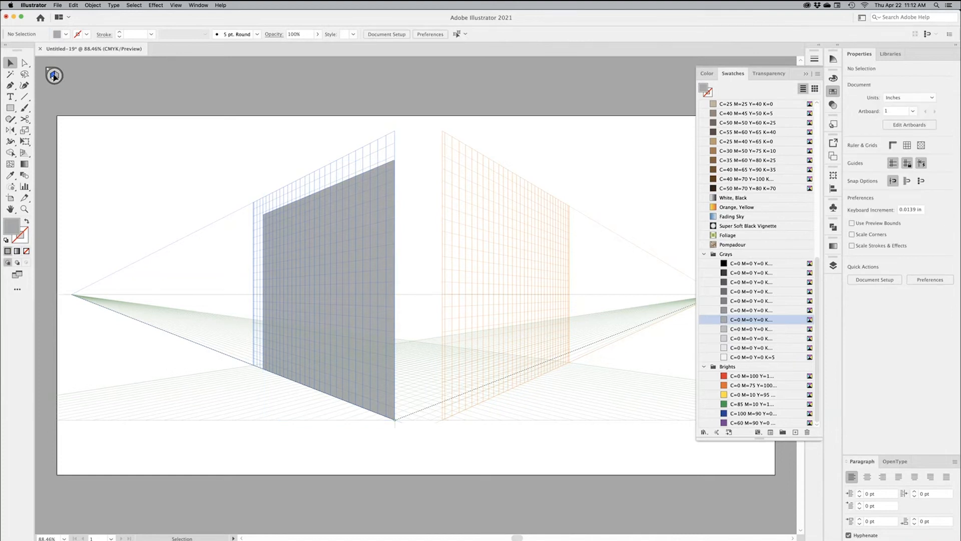
{"action": "left_click", "coordinate": [24, 158]}
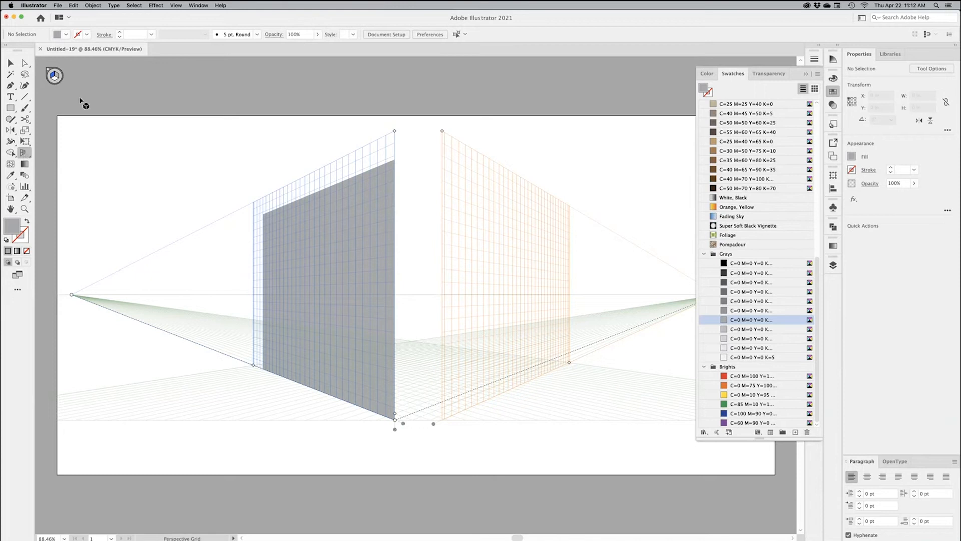
{"action": "left_click", "coordinate": [57, 77]}
{"action": "left_click", "coordinate": [10, 110]}
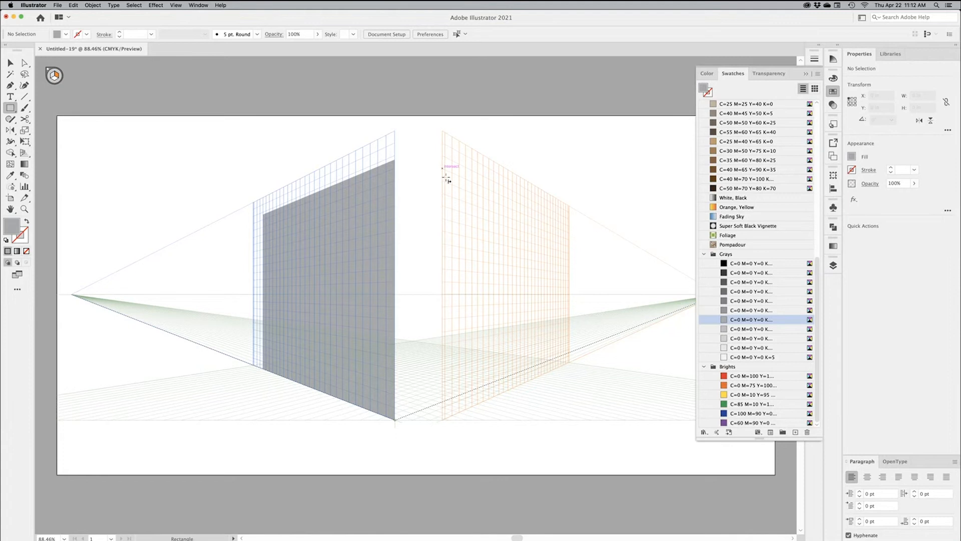
{"action": "left_click_drag", "start_coordinate": [443, 169], "coordinate": [571, 366]}
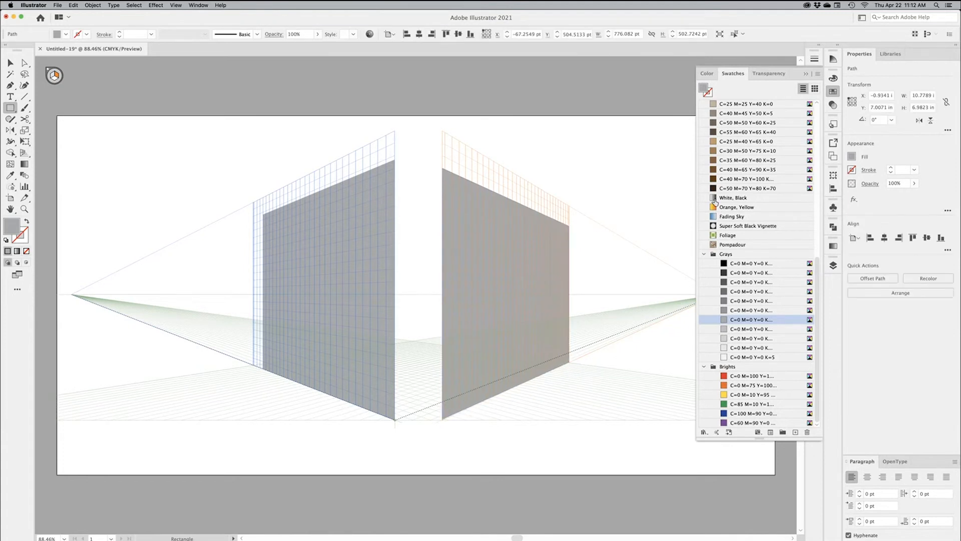
{"action": "left_click", "coordinate": [743, 301]}
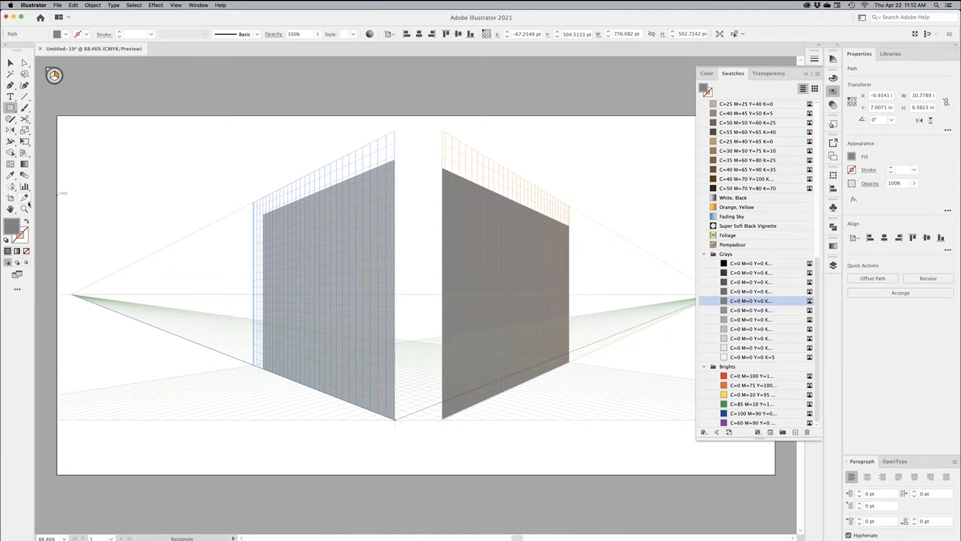
{"action": "left_click", "coordinate": [11, 64]}
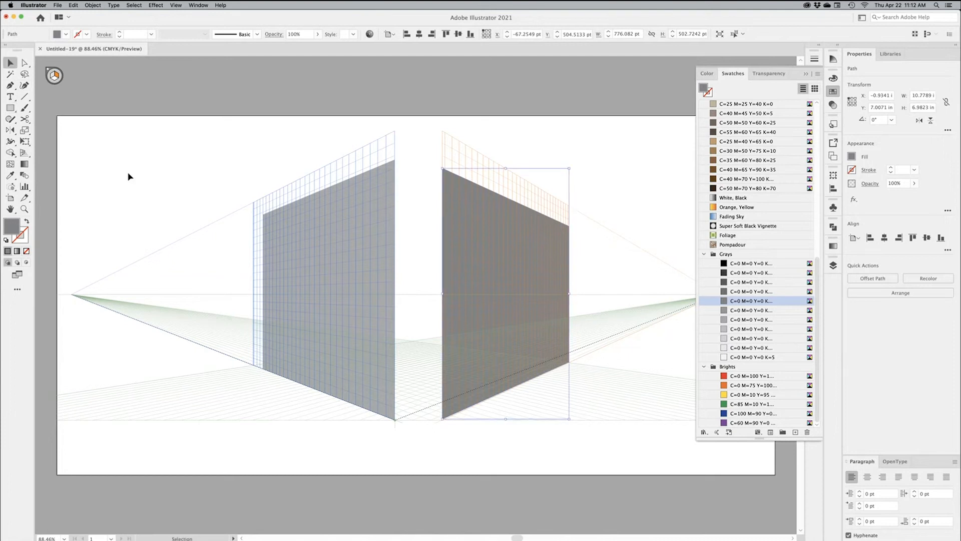
{"action": "left_click", "coordinate": [429, 161]}
Try to bridge the gap between the two walls with a rectangle drawn on the right grid plane, and delete it
{"action": "left_click", "coordinate": [10, 107]}
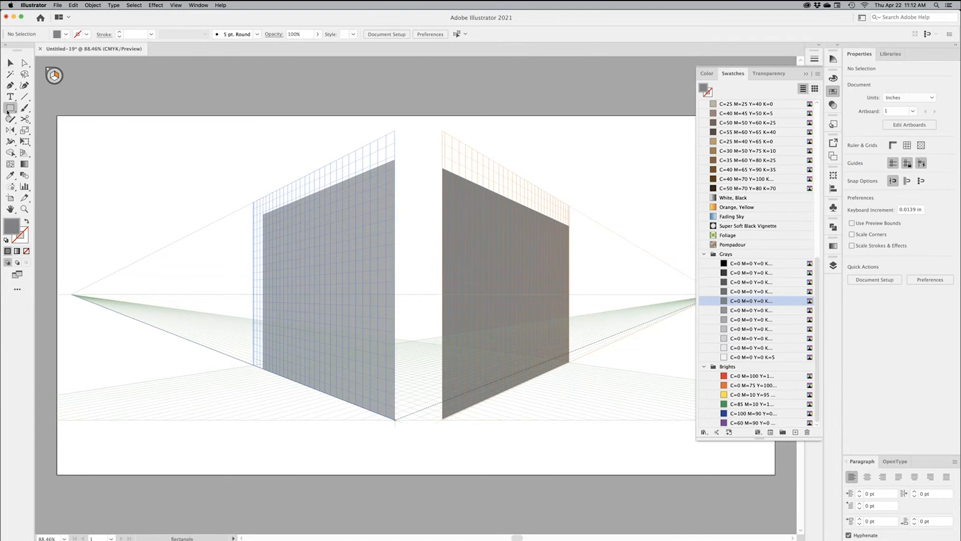
{"action": "left_click_drag", "start_coordinate": [441, 196], "coordinate": [650, 311]}
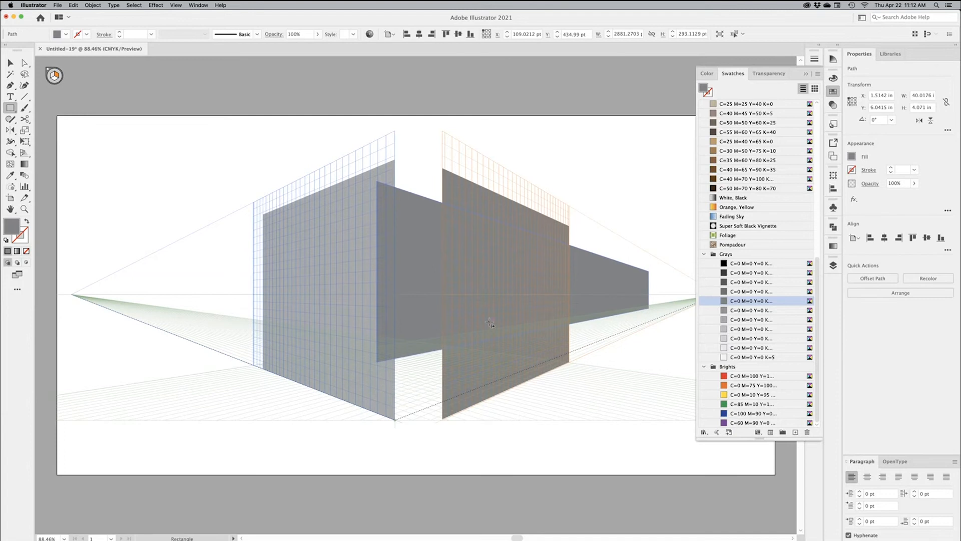
{"action": "key", "text": "Delete"}
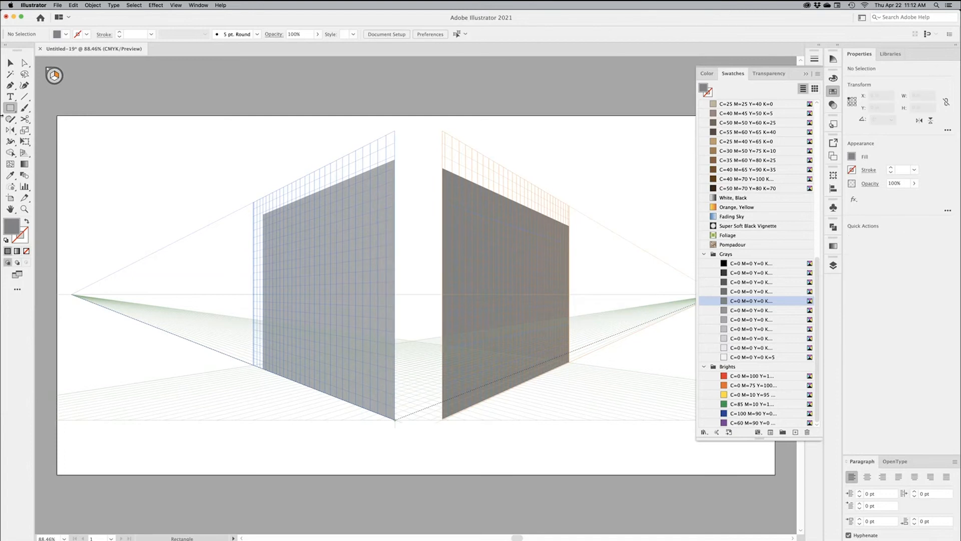
{"action": "left_click", "coordinate": [14, 64]}
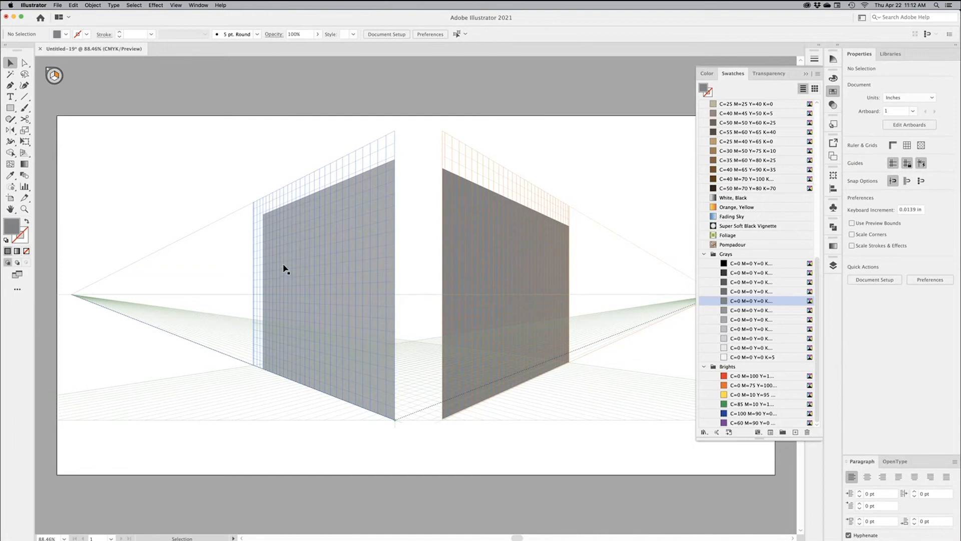
Hide the perspective grid and fill the gap between the walls with a rectangle about 1.33 by 7.22 in, using the second Grays swatch
{"action": "left_click", "coordinate": [176, 5]}
{"action": "mouse_move", "coordinate": [221, 244]}
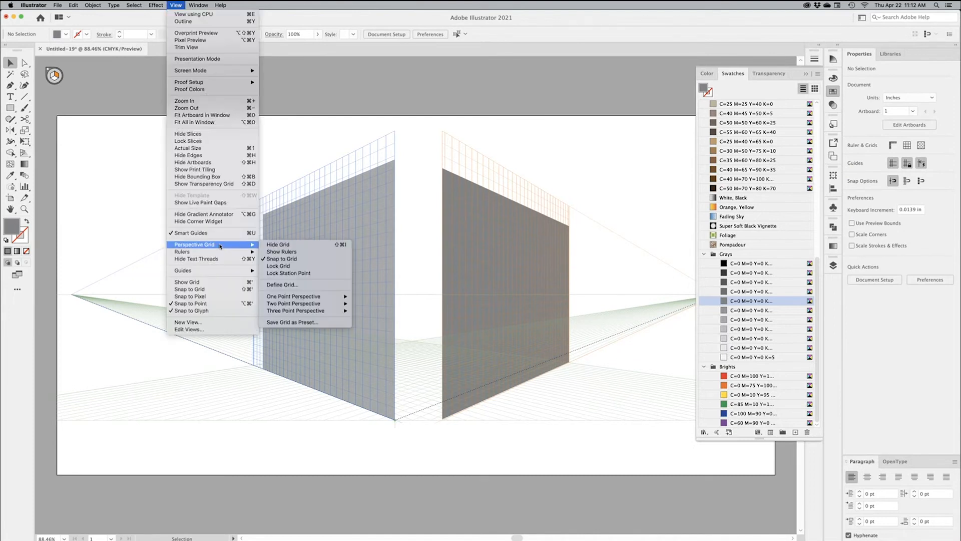
{"action": "left_click", "coordinate": [287, 246]}
{"action": "left_click", "coordinate": [11, 108]}
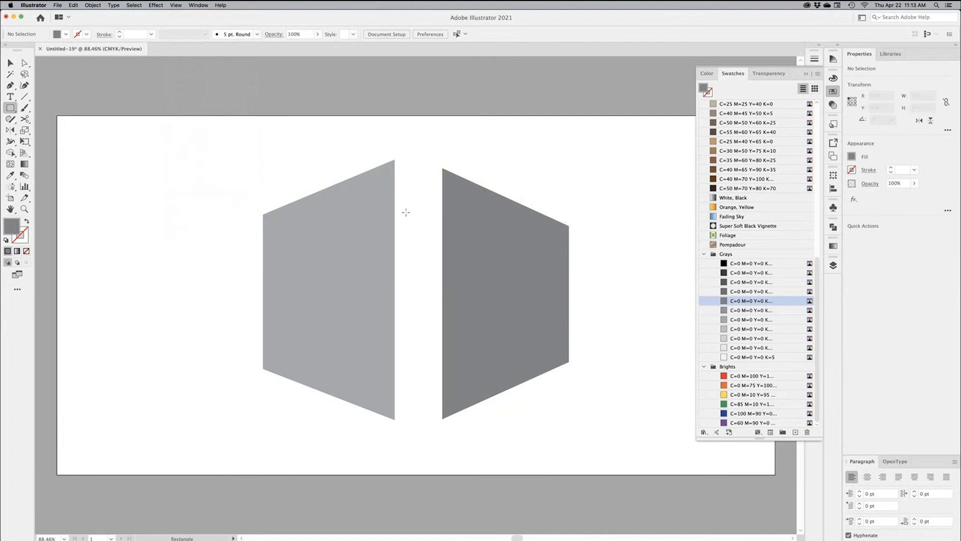
{"action": "left_click_drag", "start_coordinate": [394, 160], "coordinate": [442, 420]}
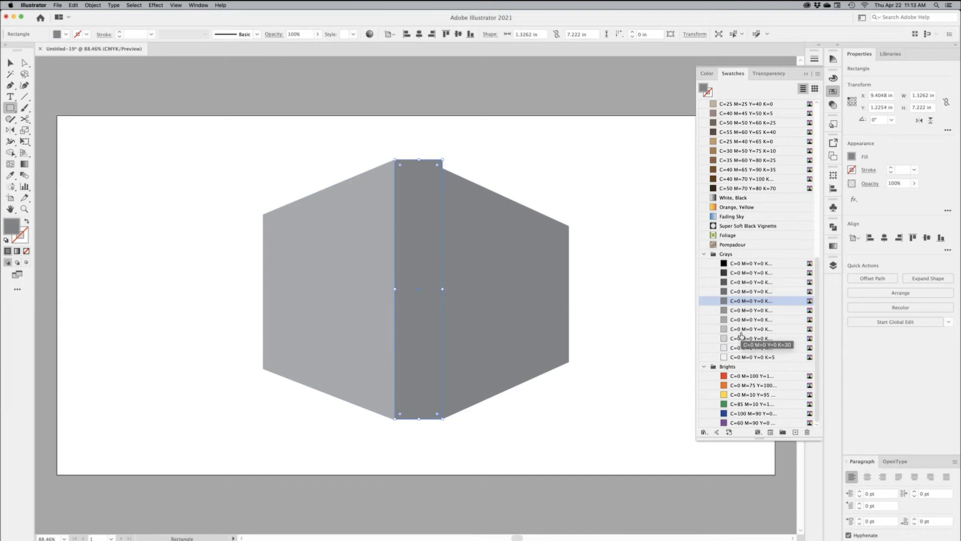
{"action": "left_click", "coordinate": [740, 273]}
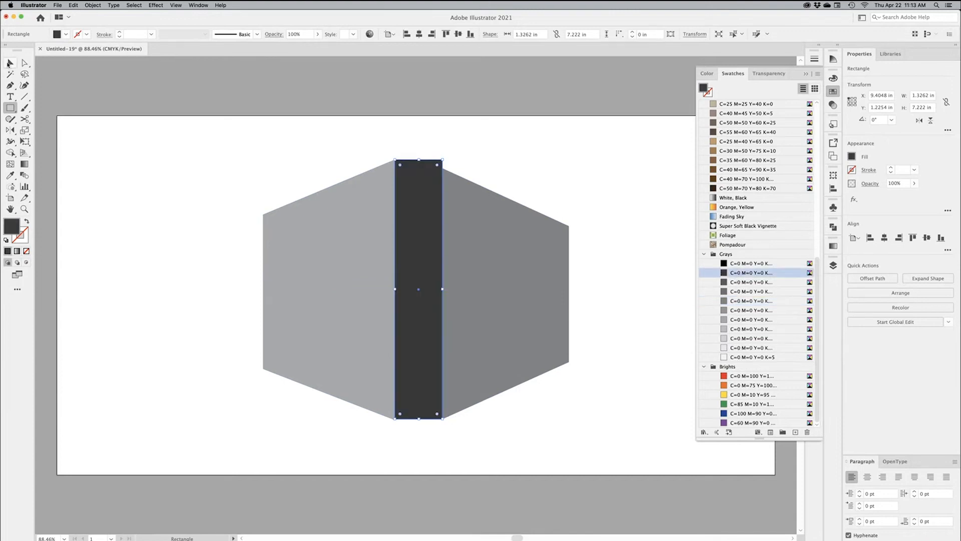
{"action": "left_click", "coordinate": [10, 63]}
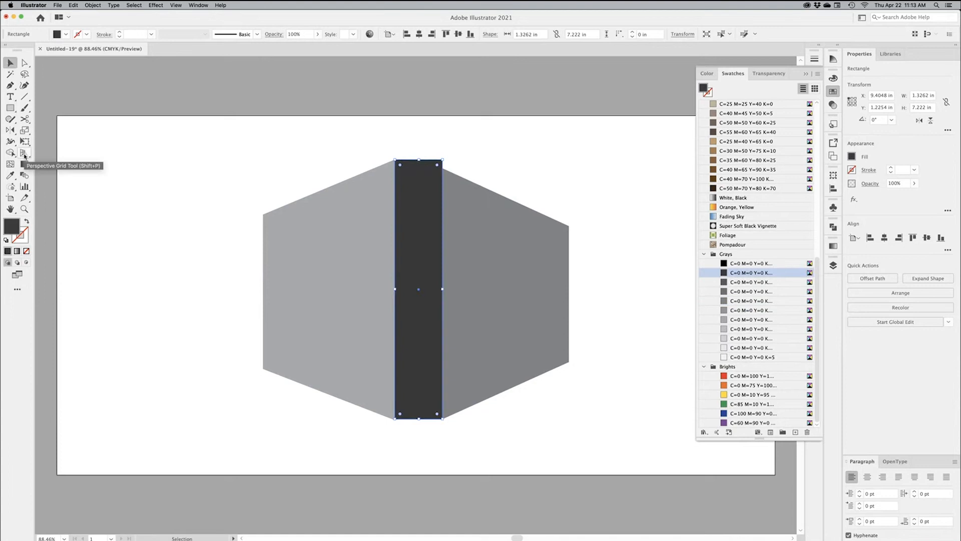
Redisplay the perspective grid, try lowering the right wall's upper edge with the Selection tool, and undo the resize
{"action": "left_click", "coordinate": [24, 153]}
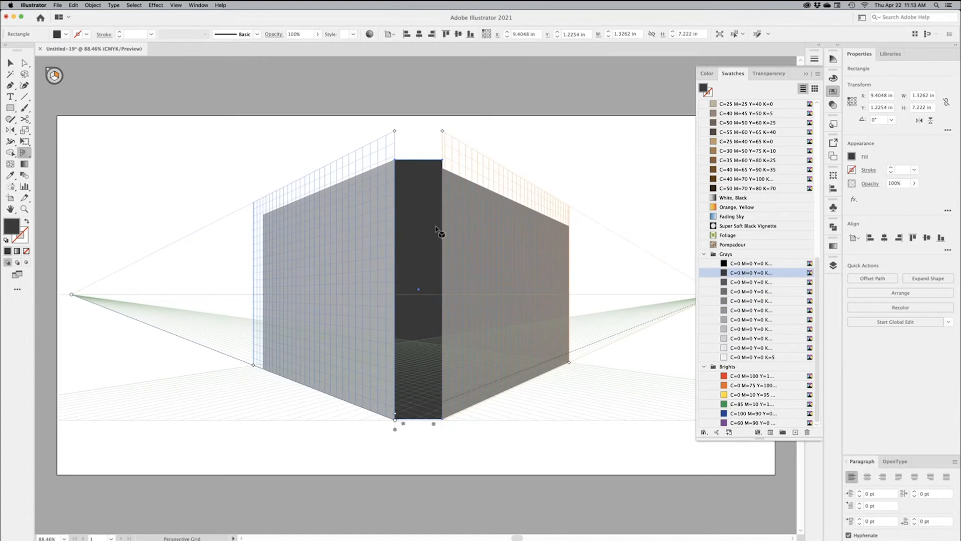
{"action": "key", "text": "v"}
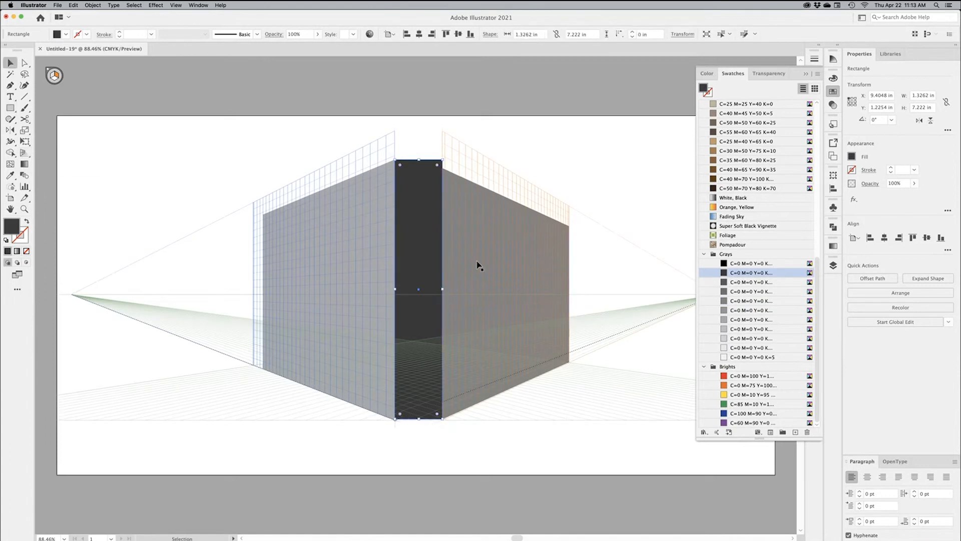
{"action": "left_click", "coordinate": [510, 278]}
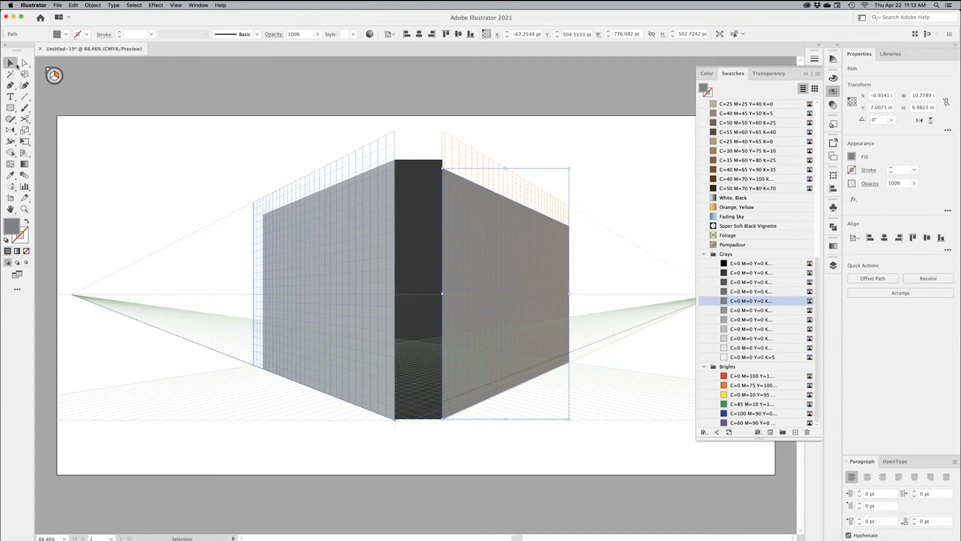
{"action": "left_click_drag", "start_coordinate": [506, 170], "coordinate": [501, 216]}
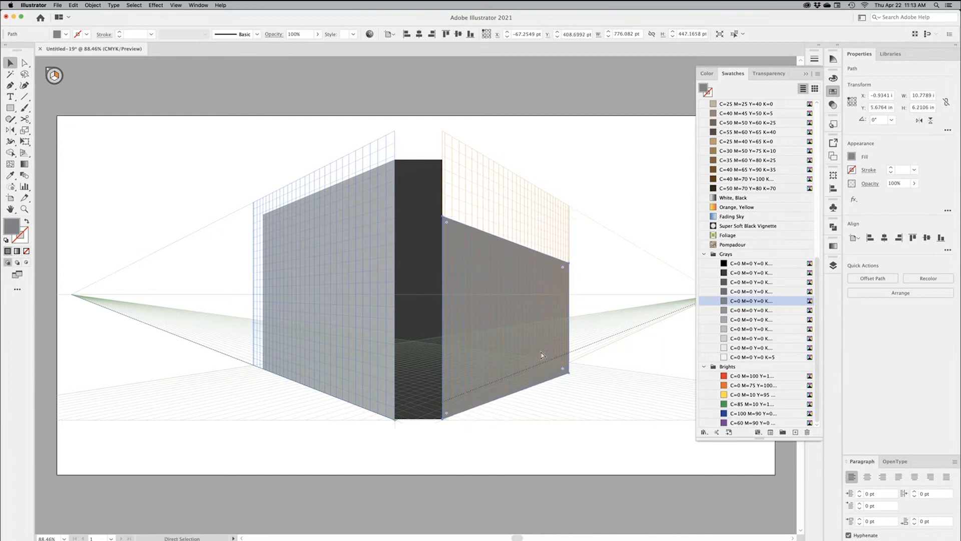
{"action": "key", "text": "super+z"}
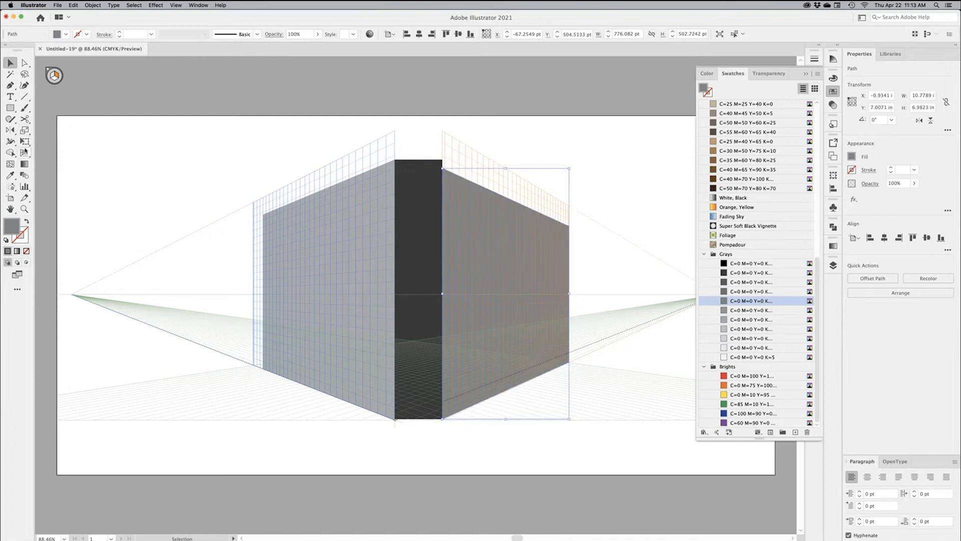
Raise the right wall's upper edge with the Perspective Selection tool to meet the center rectangle's upper corner, about 7.22 in high, and deselect it
{"action": "left_click", "coordinate": [24, 154]}
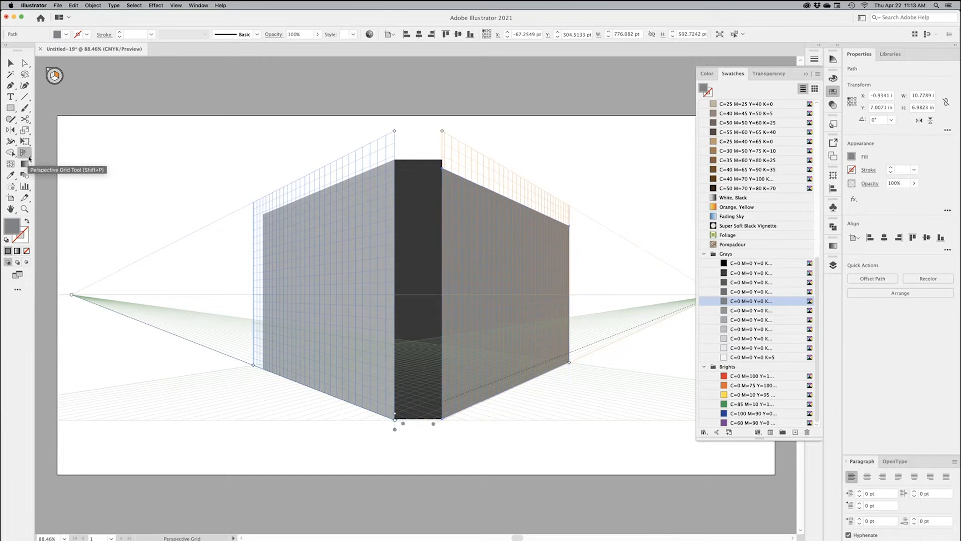
{"action": "left_click", "coordinate": [26, 155]}
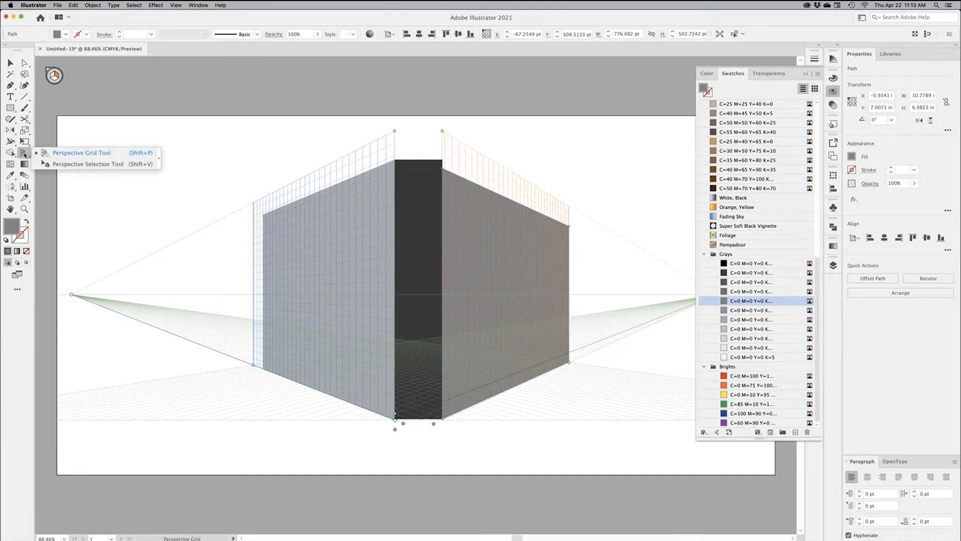
{"action": "left_click", "coordinate": [65, 166]}
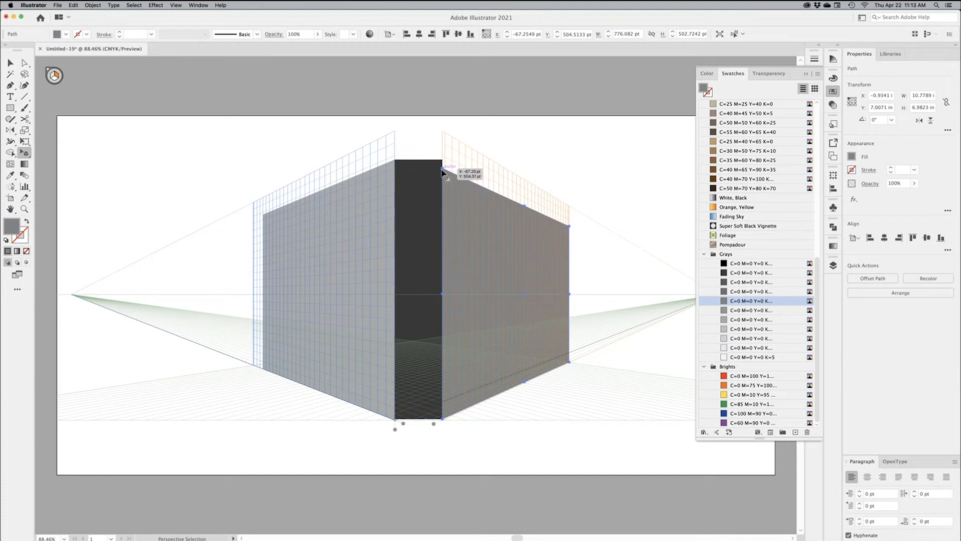
{"action": "mouse_move", "coordinate": [443, 173]}
{"action": "left_mouse_down"}
{"action": "mouse_move", "coordinate": [489, 270]}
{"action": "mouse_move", "coordinate": [487, 163]}
{"action": "mouse_move", "coordinate": [454, 149]}
{"action": "mouse_move", "coordinate": [443, 161]}
{"action": "mouse_move", "coordinate": [456, 165]}
{"action": "mouse_move", "coordinate": [444, 163]}
{"action": "left_mouse_up"}
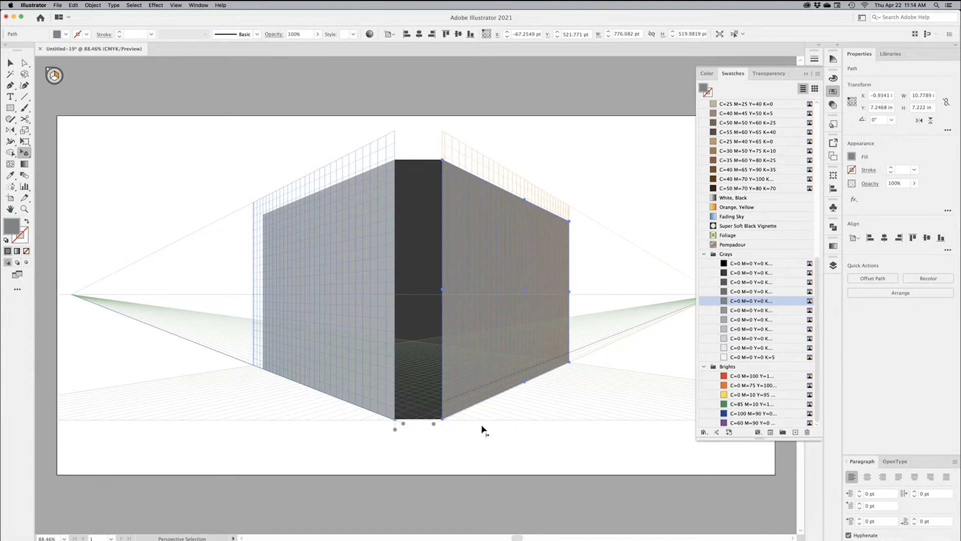
{"action": "left_click", "coordinate": [10, 64]}
{"action": "key", "text": "super+shift+a"}
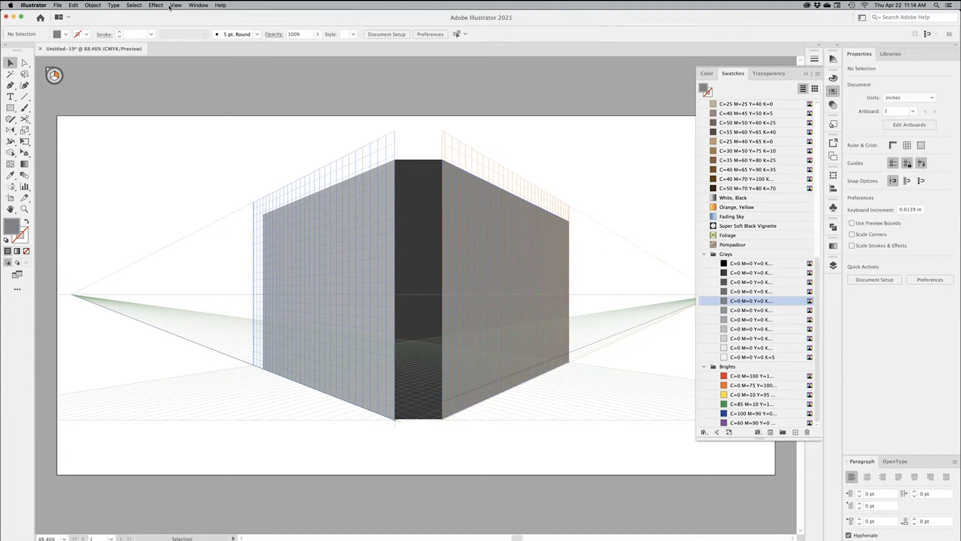
{"action": "key", "text": "super+i"}
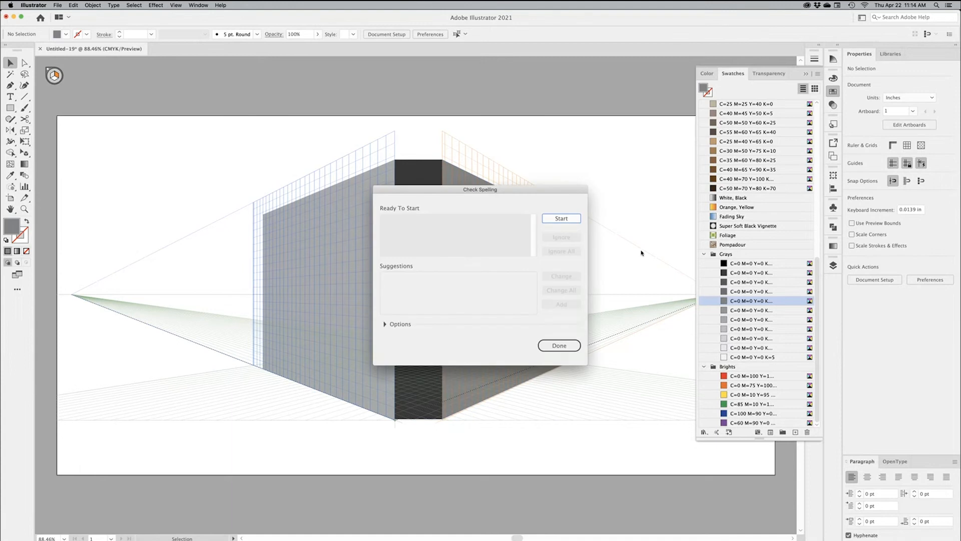
{"action": "left_click", "coordinate": [558, 345]}
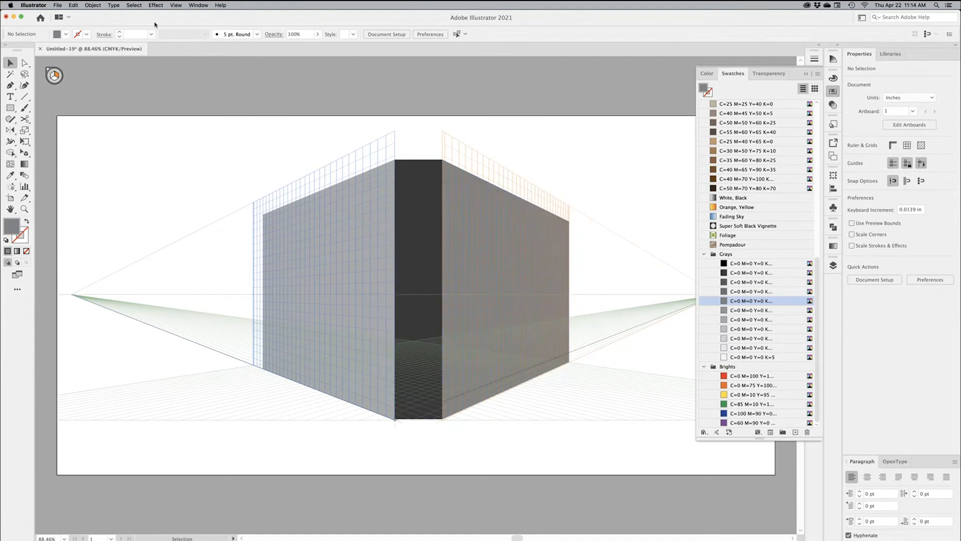
{"action": "left_click", "coordinate": [177, 5]}
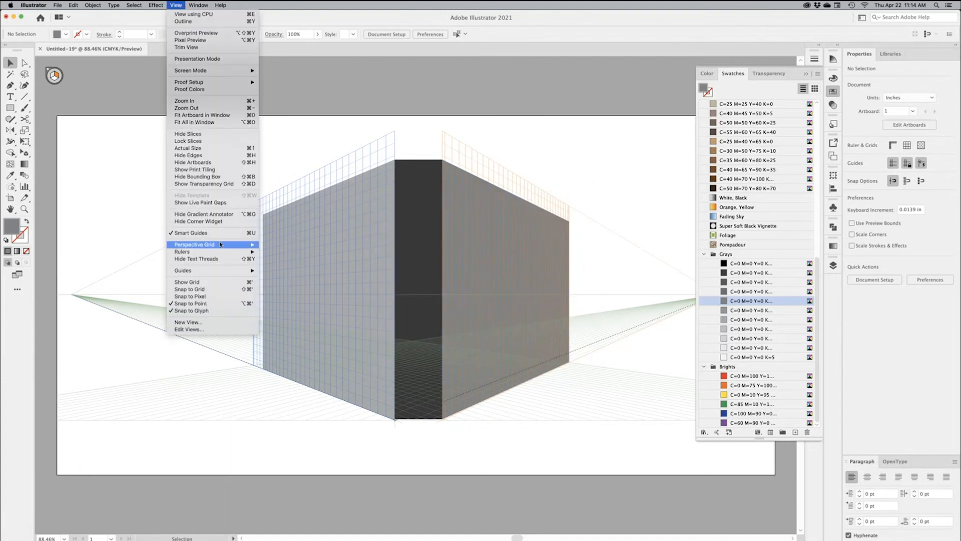
{"action": "mouse_move", "coordinate": [218, 247]}
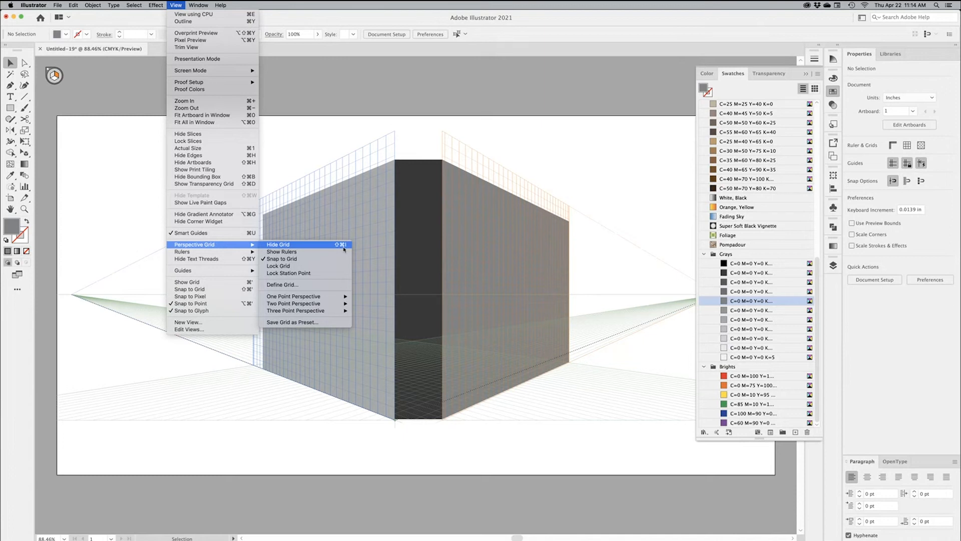
{"action": "left_click", "coordinate": [330, 135]}
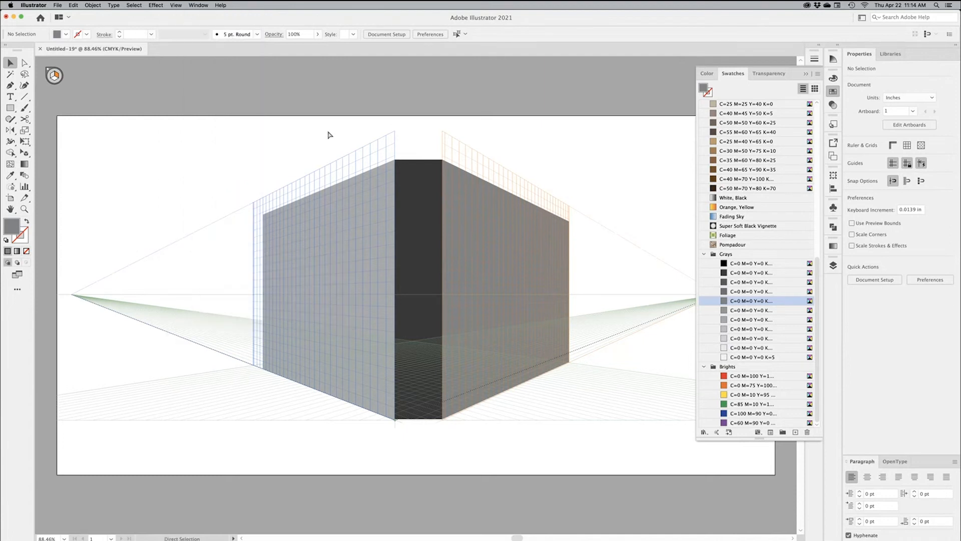
Hide the perspective grid and inspect the lower and upper joints between the center rectangle and the two walls
{"action": "key", "text": "super+shift+i"}
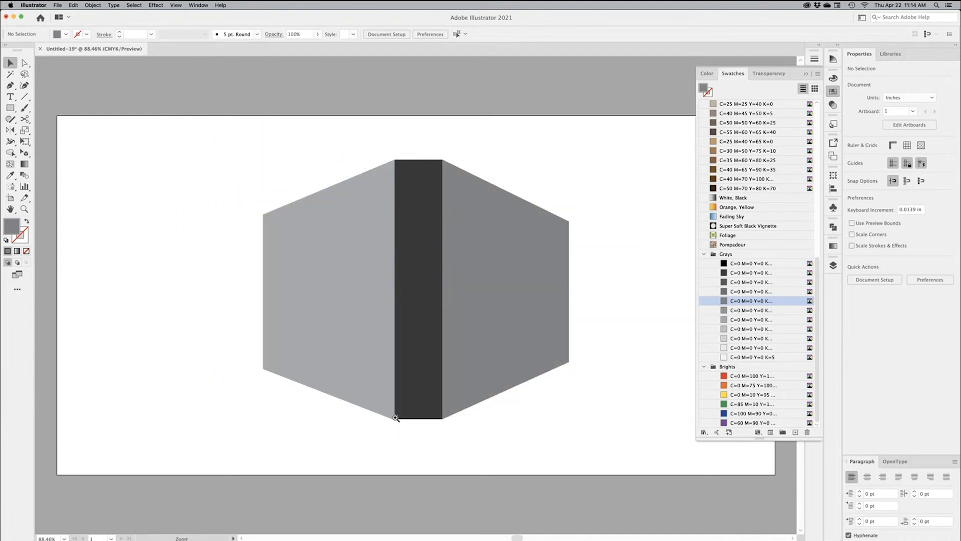
{"action": "left_click_drag", "start_coordinate": [396, 418], "coordinate": [557, 432]}
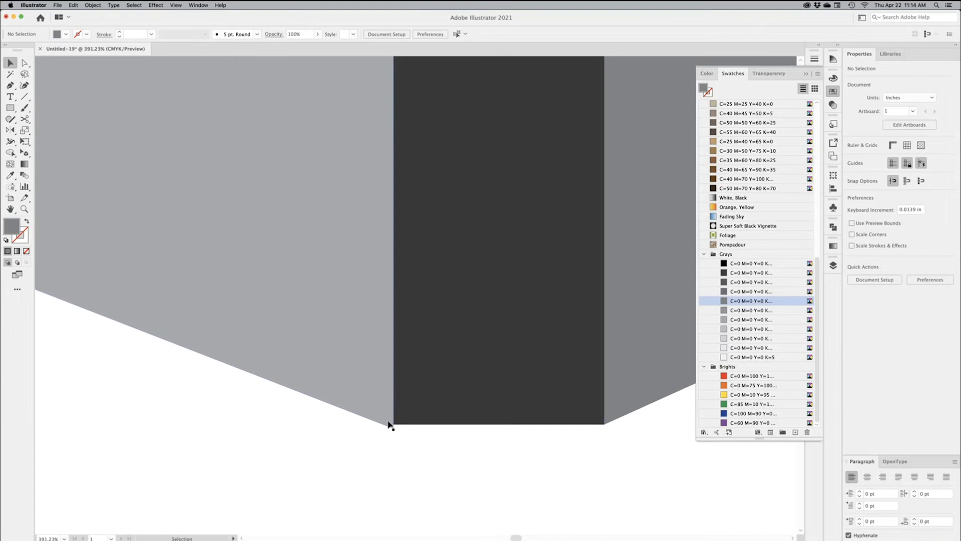
{"action": "left_click_drag", "start_coordinate": [389, 412], "coordinate": [358, 413]}
{"action": "left_click_drag", "start_coordinate": [395, 231], "coordinate": [380, 441]}
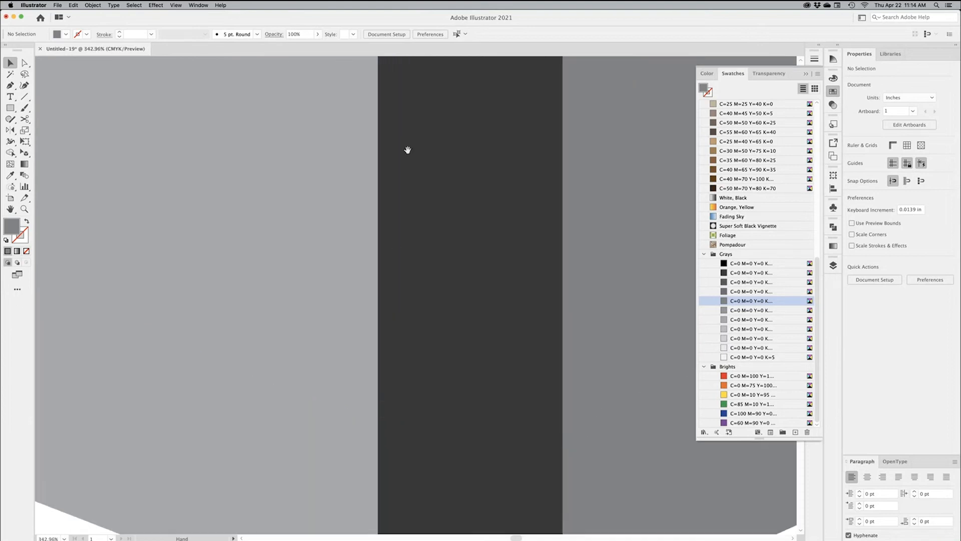
{"action": "left_click_drag", "start_coordinate": [408, 150], "coordinate": [423, 366]}
{"action": "left_click_drag", "start_coordinate": [433, 90], "coordinate": [413, 311]}
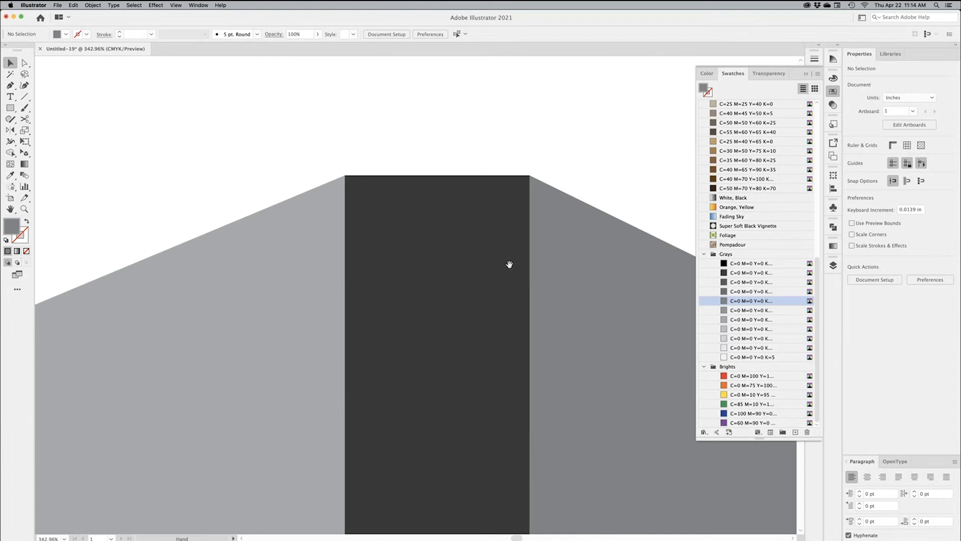
{"action": "key", "text": "super+0"}
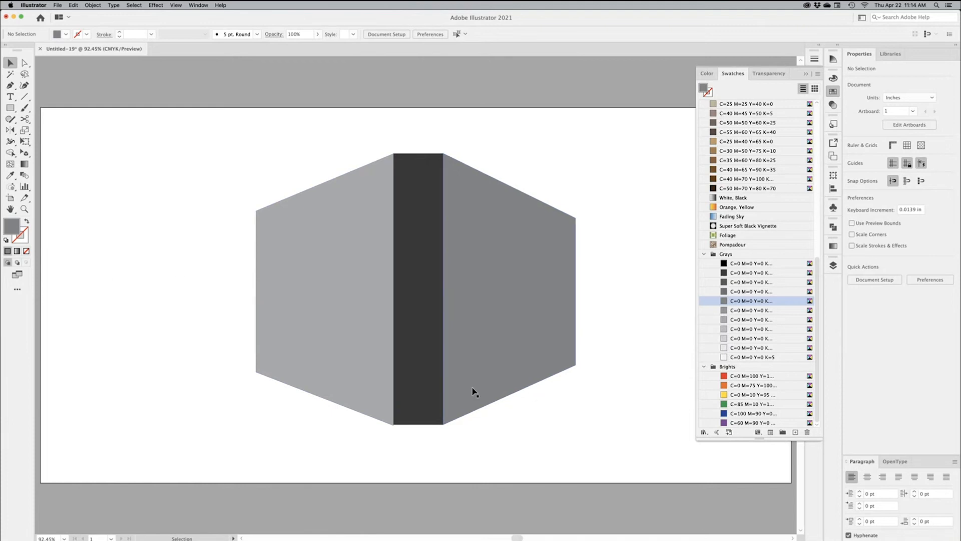
Redisplay the perspective grid and draw two ground-plane rectangles, one from the left vanishing point to the left wall's base, one about 7.02 by 10.92 in outward from the right wall's base
{"action": "key", "text": "super+shift+i"}
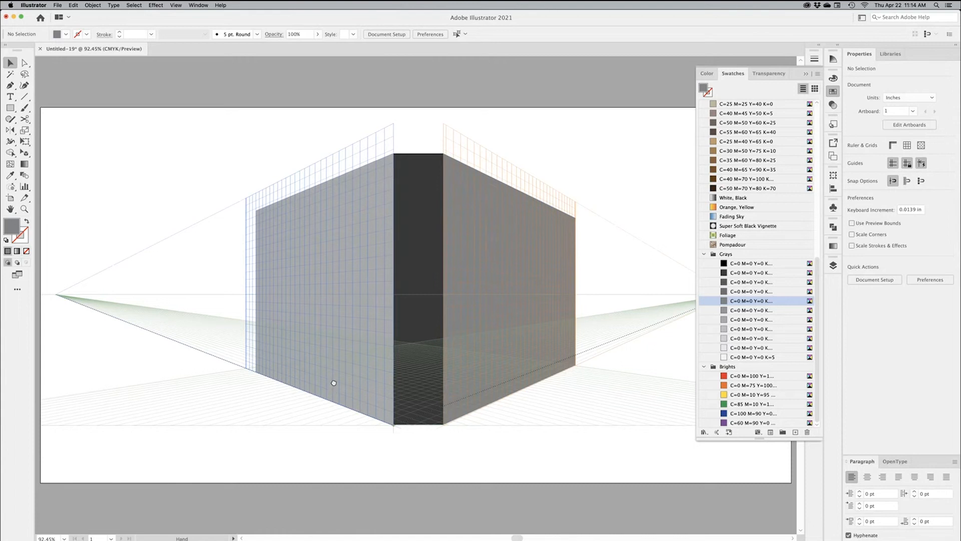
{"action": "scroll", "coordinate": [332, 387], "scroll_direction": "down", "scroll_amount": 3}
{"action": "left_click", "coordinate": [12, 109]}
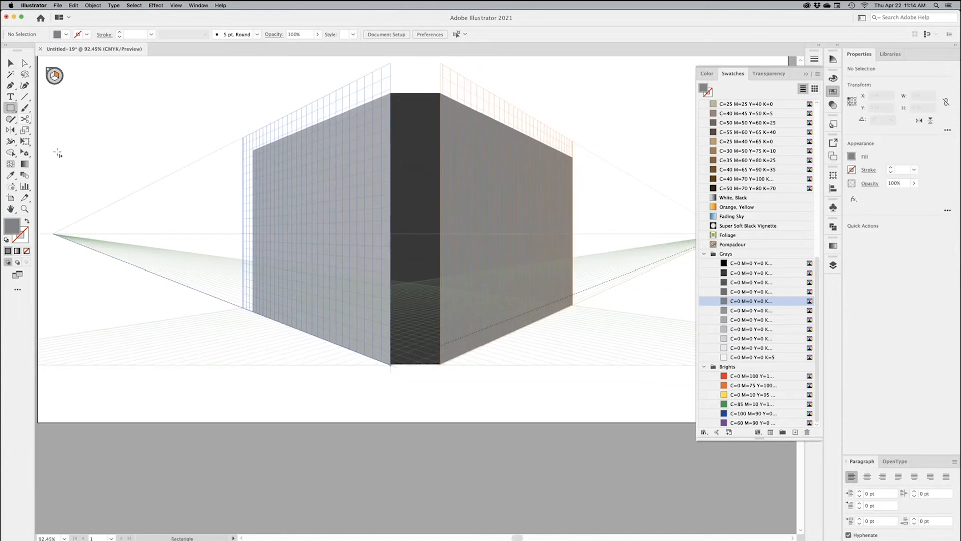
{"action": "left_click_drag", "start_coordinate": [143, 253], "coordinate": [187, 227]}
{"action": "left_click", "coordinate": [187, 227], "text": "alt+super"}
{"action": "mouse_move", "coordinate": [232, 252]}
{"action": "left_mouse_down"}
{"action": "mouse_move", "coordinate": [164, 236]}
{"action": "mouse_move", "coordinate": [320, 298]}
{"action": "mouse_move", "coordinate": [591, 330]}
{"action": "left_mouse_up"}
{"action": "key", "text": "super+z"}
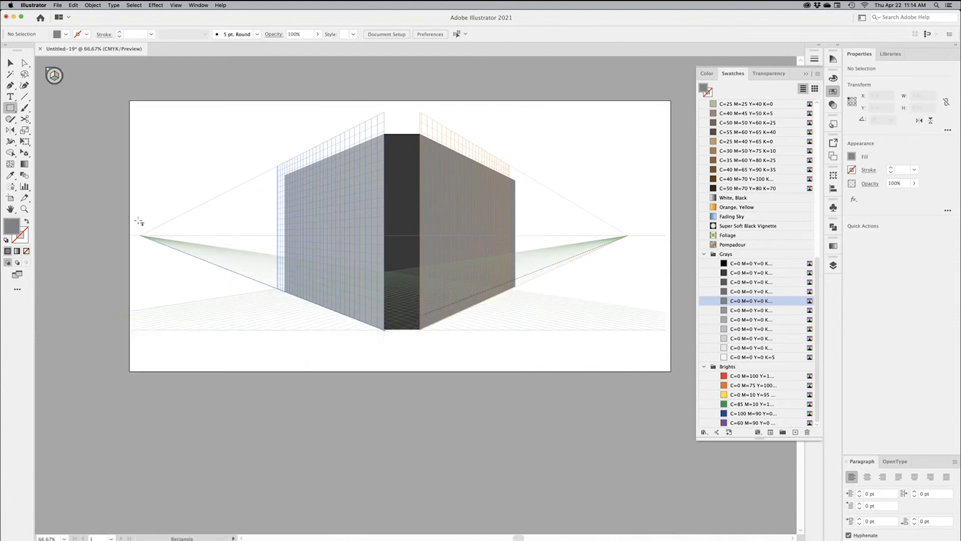
{"action": "left_click_drag", "start_coordinate": [141, 236], "coordinate": [385, 330]}
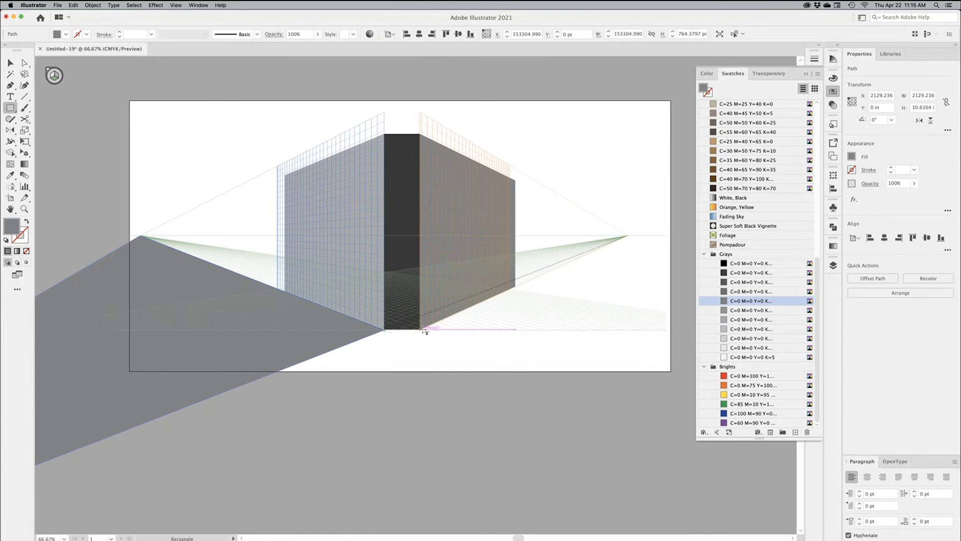
{"action": "left_click_drag", "start_coordinate": [422, 329], "coordinate": [677, 311]}
Fill both ground-plane rectangles with the ninth Grays swatch and deselect them
{"action": "left_click", "coordinate": [9, 63]}
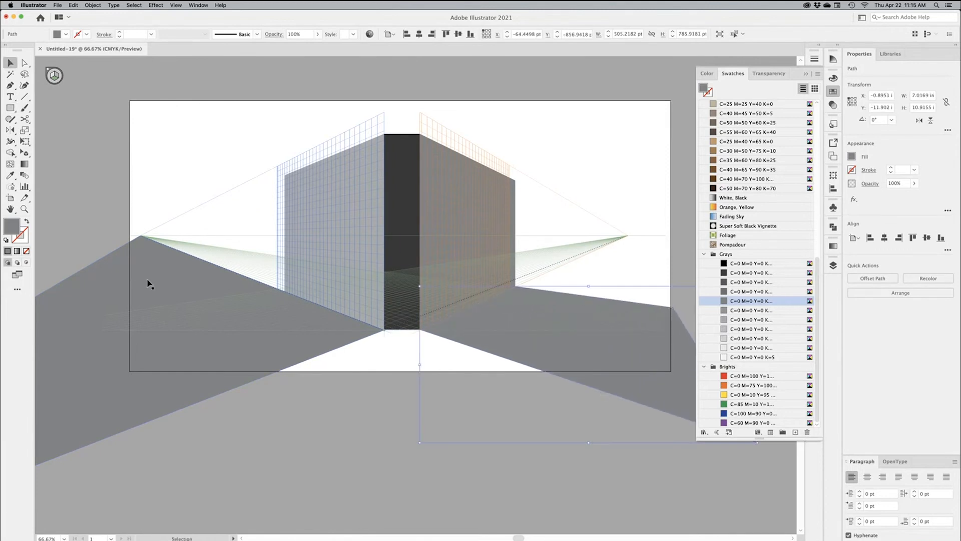
{"action": "left_click", "coordinate": [145, 388], "text": "shift"}
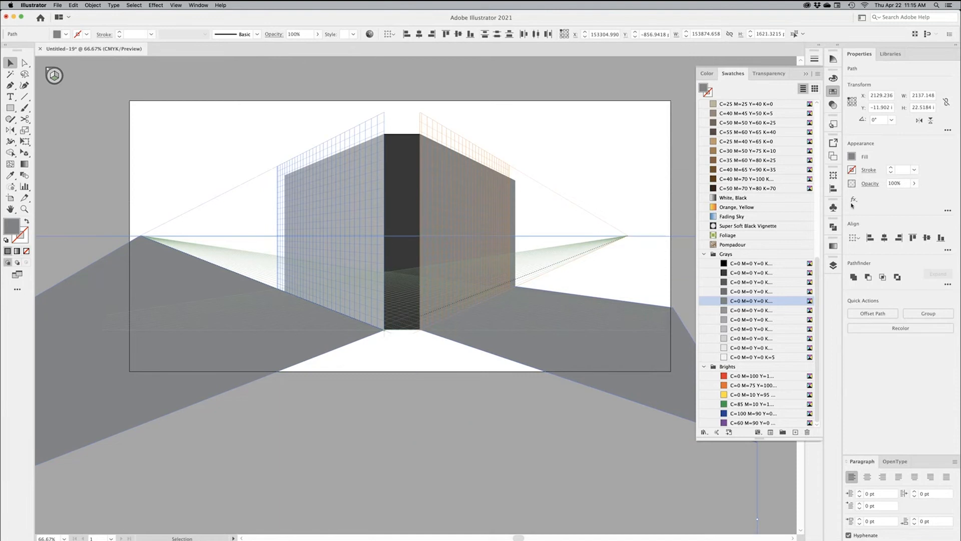
{"action": "left_click", "coordinate": [741, 347]}
{"action": "left_click", "coordinate": [736, 338]}
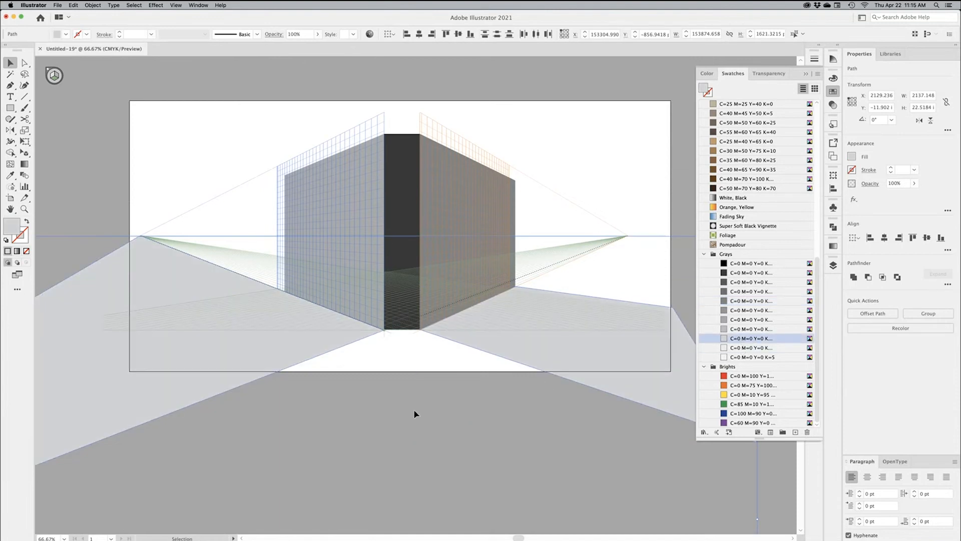
{"action": "left_click", "coordinate": [413, 409]}
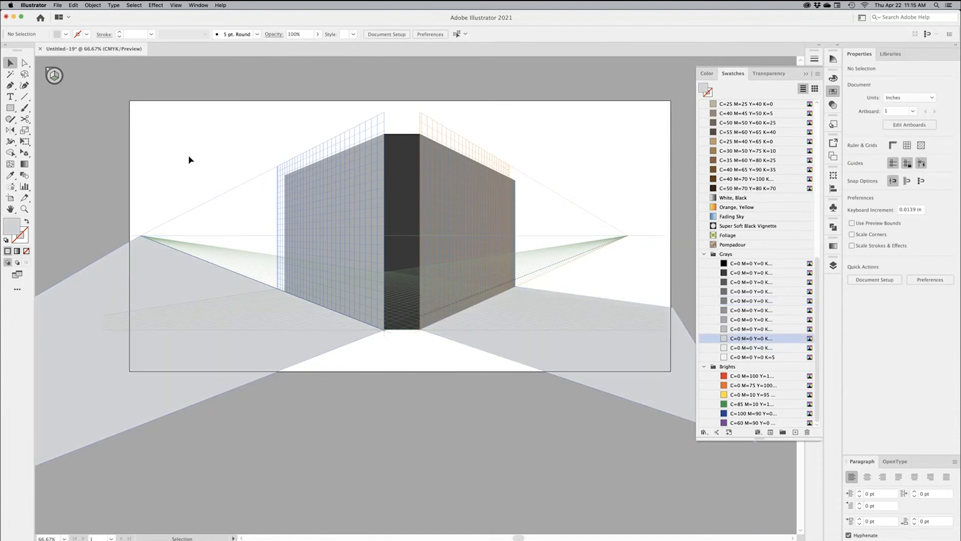
Hide the grid, draw a 20 by 5 in rectangle from the horizon to the artboard's lower edge, place it behind everything, and fill it with C=25 M=40 Y=65 K=0
{"action": "key", "text": "super+shift+i"}
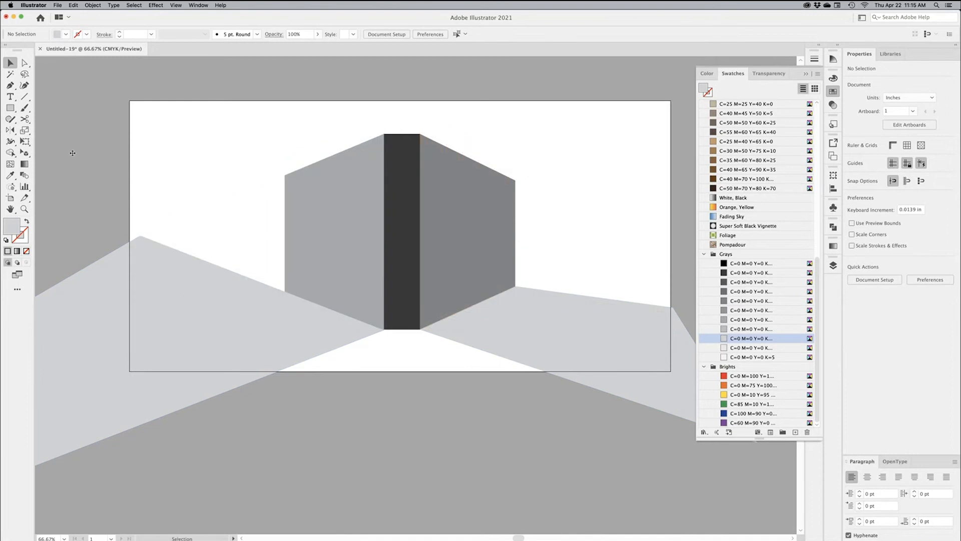
{"action": "left_click", "coordinate": [10, 109]}
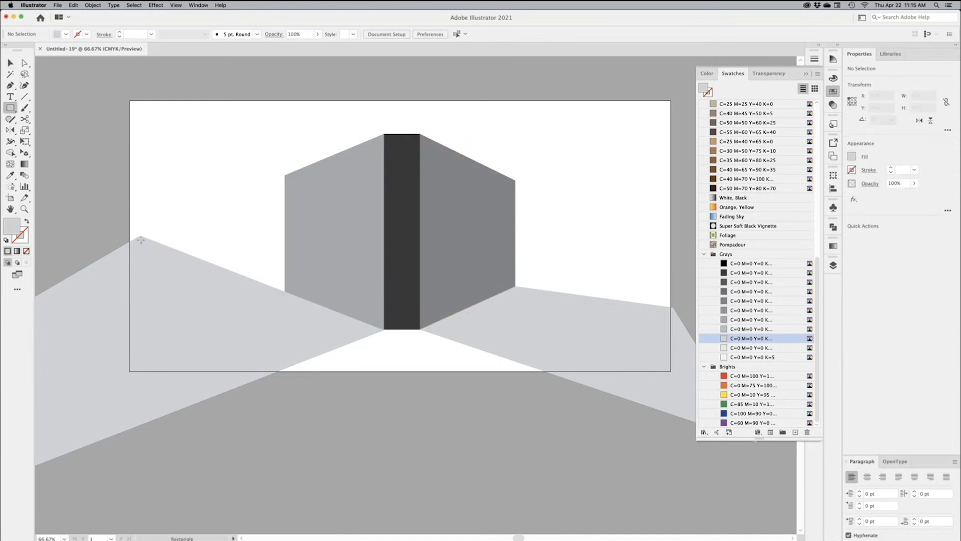
{"action": "left_click_drag", "start_coordinate": [130, 236], "coordinate": [670, 371]}
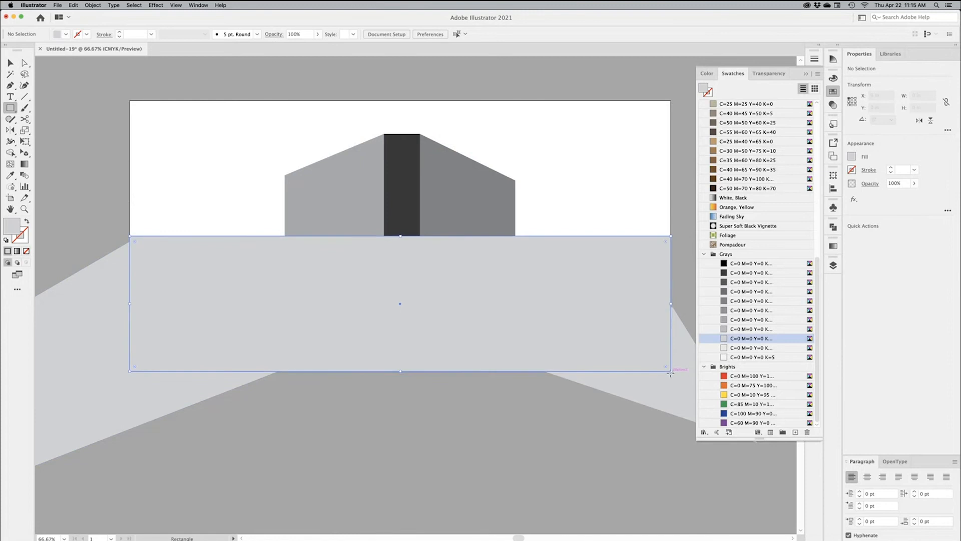
{"action": "key", "text": "super+bracketleft"}
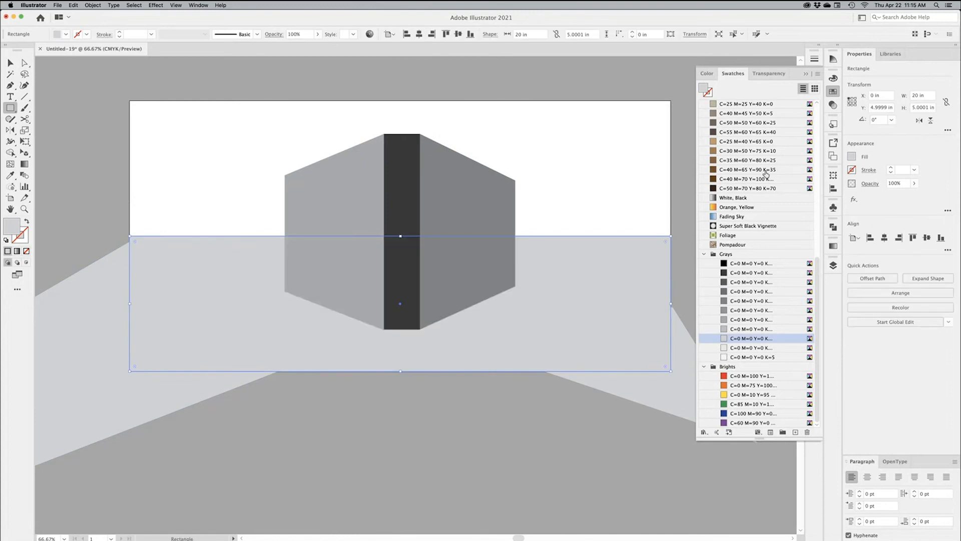
{"action": "left_click", "coordinate": [722, 142]}
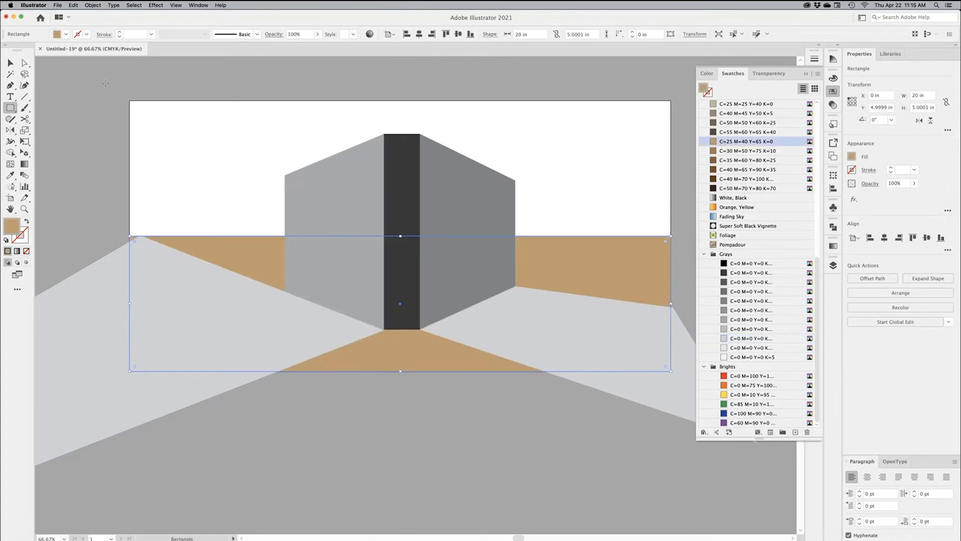
Fill the right ground-plane shape with the seventh Grays swatch
{"action": "left_click", "coordinate": [6, 64]}
{"action": "left_click", "coordinate": [592, 334]}
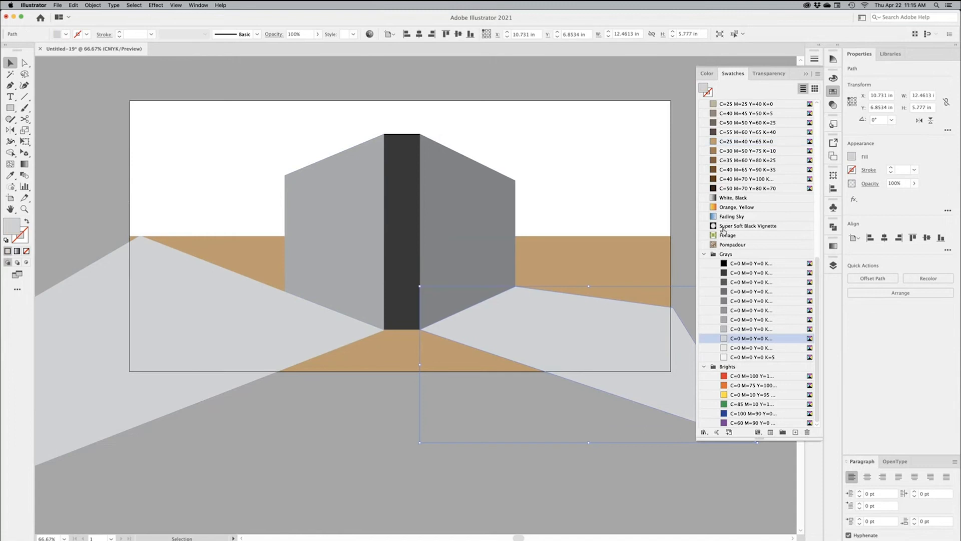
{"action": "left_click", "coordinate": [741, 320]}
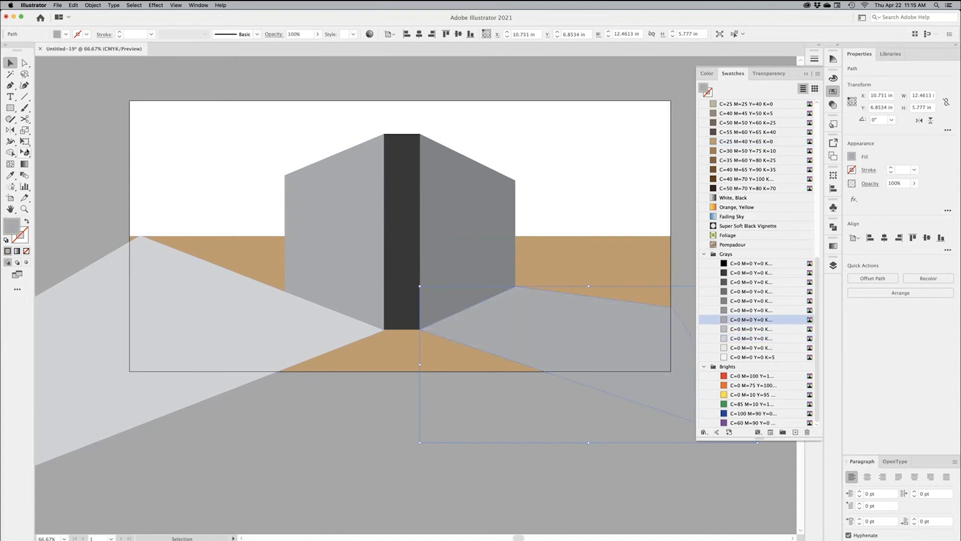
Redisplay the grid and reshape the right ground shape with the Perspective Selection tool into a strip about 1.65 by 40.05 in alongside the right wall
{"action": "left_click", "coordinate": [25, 154]}
{"action": "left_click_drag", "start_coordinate": [26, 154], "coordinate": [66, 155]}
{"action": "key", "text": "space"}
{"action": "left_click_drag", "start_coordinate": [460, 295], "coordinate": [298, 270]}
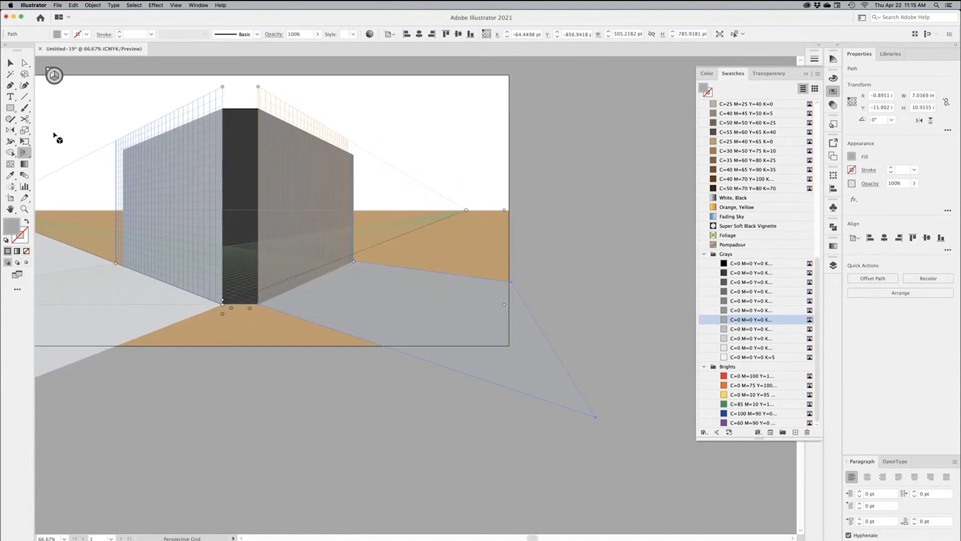
{"action": "left_click", "coordinate": [11, 64]}
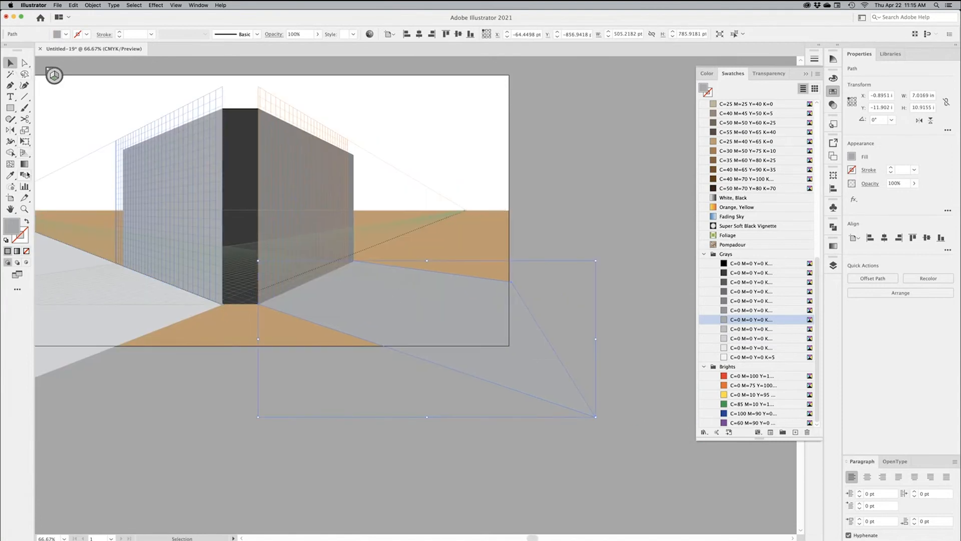
{"action": "left_click_drag", "start_coordinate": [24, 153], "coordinate": [61, 164]}
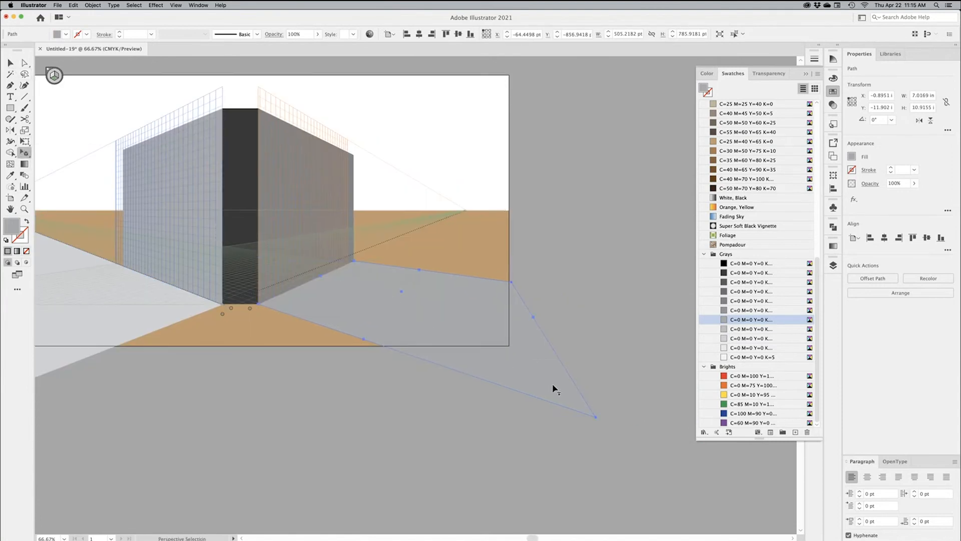
{"action": "left_click_drag", "start_coordinate": [601, 422], "coordinate": [428, 236]}
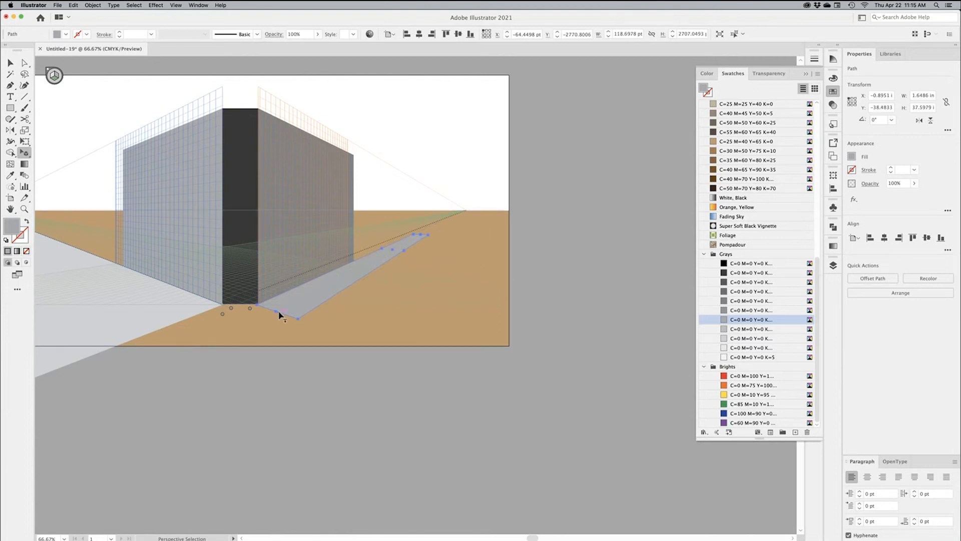
{"action": "left_click_drag", "start_coordinate": [276, 314], "coordinate": [226, 341]}
Pull in the left ground shape's far corner with the Perspective Selection tool, narrowing it to a strip about 1.57 in deep that meets the right strip's outer edge
{"action": "key", "text": "space"}
{"action": "left_click_drag", "start_coordinate": [299, 344], "coordinate": [557, 357]}
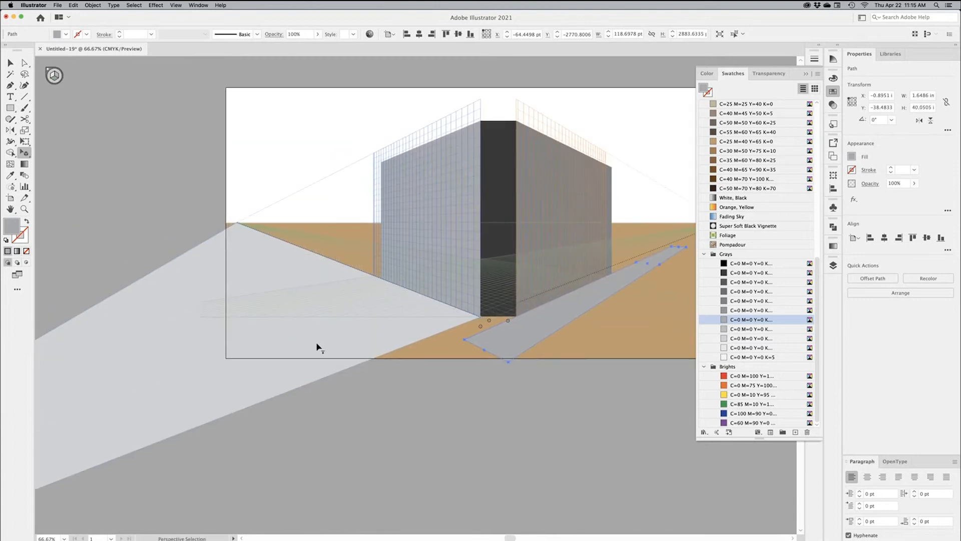
{"action": "left_click", "coordinate": [319, 347]}
{"action": "key", "text": "space"}
{"action": "left_click_drag", "start_coordinate": [399, 390], "coordinate": [425, 330]}
{"action": "left_click", "coordinate": [384, 301], "text": "alt+super"}
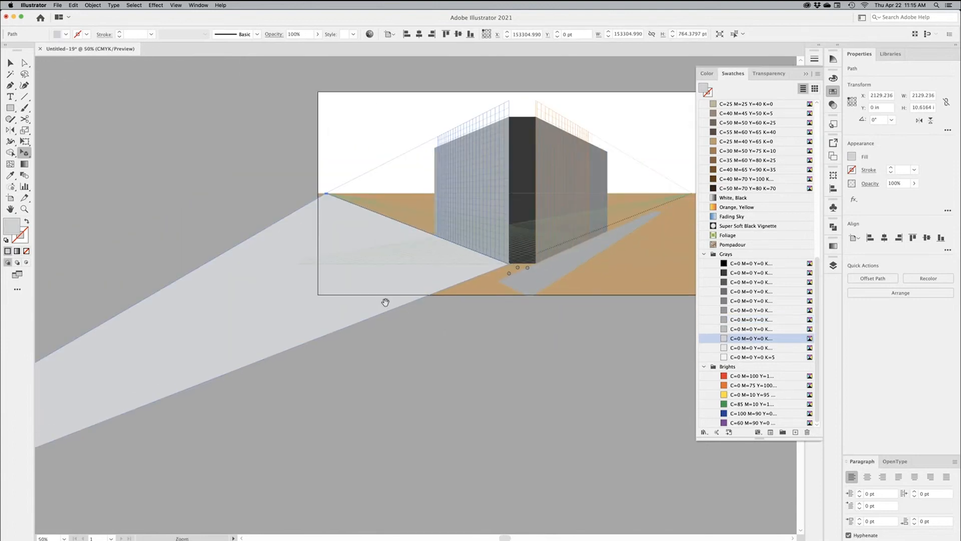
{"action": "left_click", "coordinate": [390, 329], "text": "alt+super"}
{"action": "left_click", "coordinate": [391, 328], "text": "alt+super"}
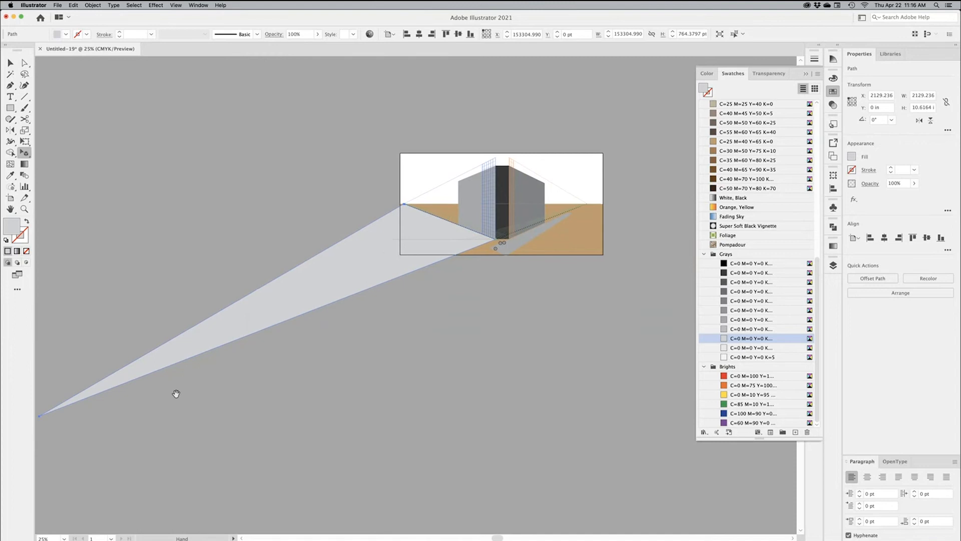
{"action": "left_click_drag", "start_coordinate": [40, 422], "coordinate": [513, 269]}
{"action": "scroll", "coordinate": [571, 286], "scroll_direction": "up", "scroll_amount": 6}
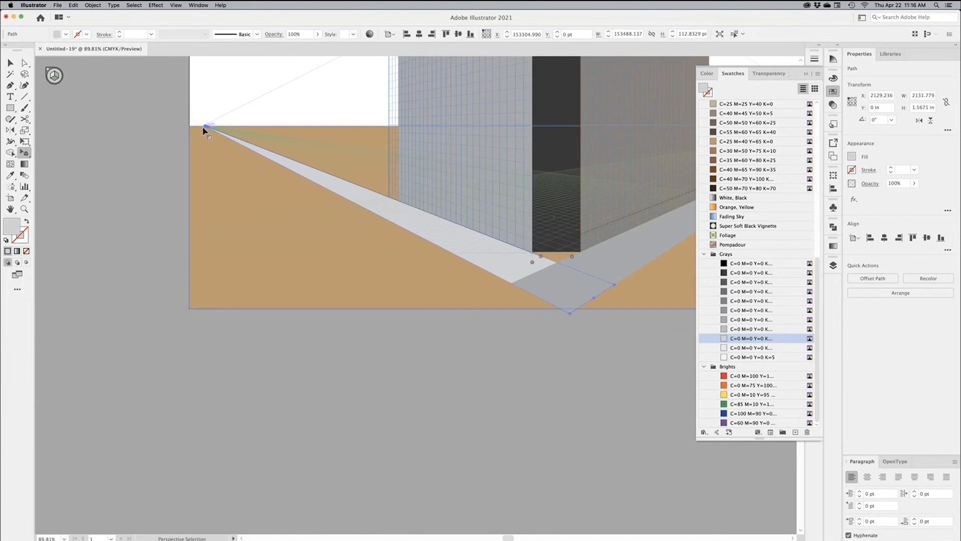
Shorten the left ground strip's far end and extend its inner edge back to the left wall's base, about 12.81 by 2.27 in overall
{"action": "left_click_drag", "start_coordinate": [205, 126], "coordinate": [335, 204]}
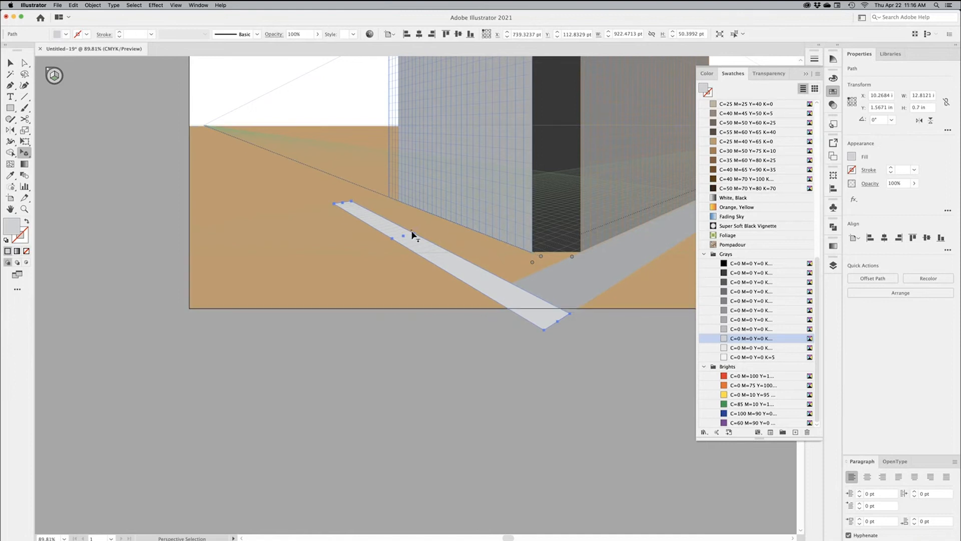
{"action": "left_click_drag", "start_coordinate": [412, 235], "coordinate": [472, 232]}
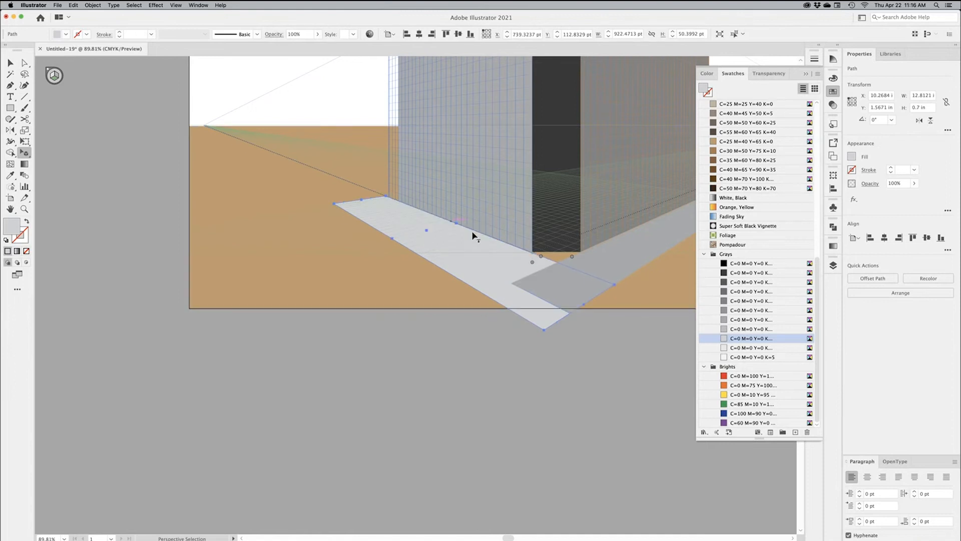
{"action": "scroll", "coordinate": [360, 300], "scroll_direction": "right", "scroll_amount": 10}
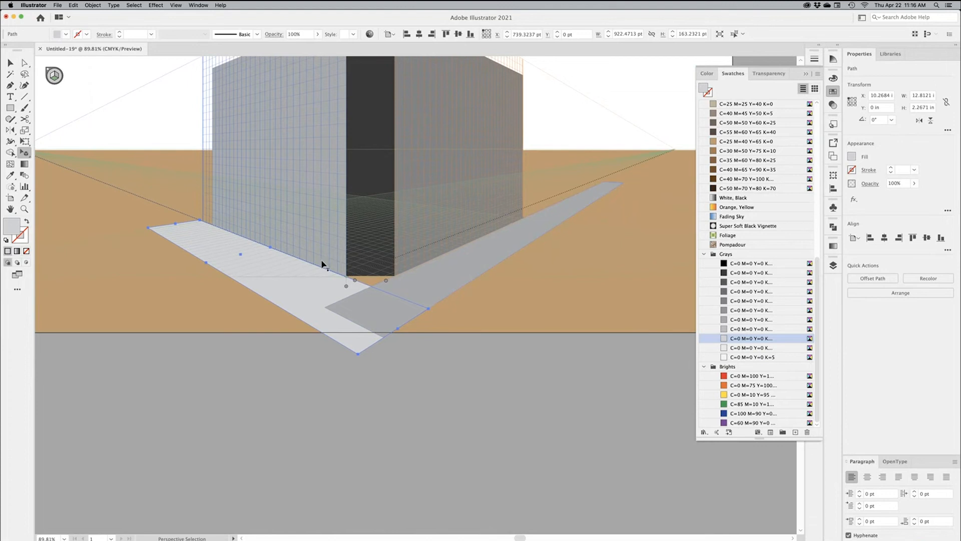
Sample the right strip's gray onto the left strip, refill both strips with the ninth Grays swatch, and deselect them
{"action": "left_click", "coordinate": [10, 175]}
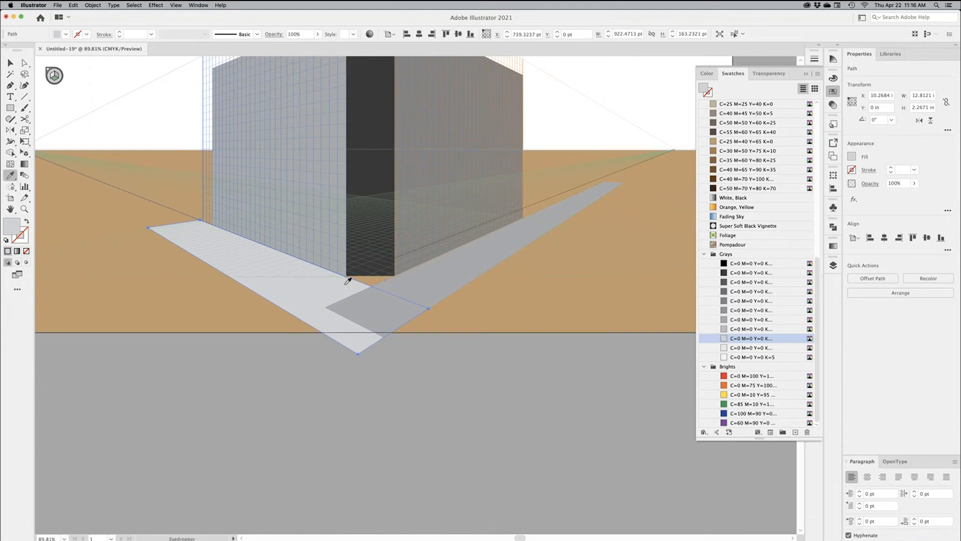
{"action": "left_click", "coordinate": [426, 288]}
{"action": "left_click", "coordinate": [10, 63]}
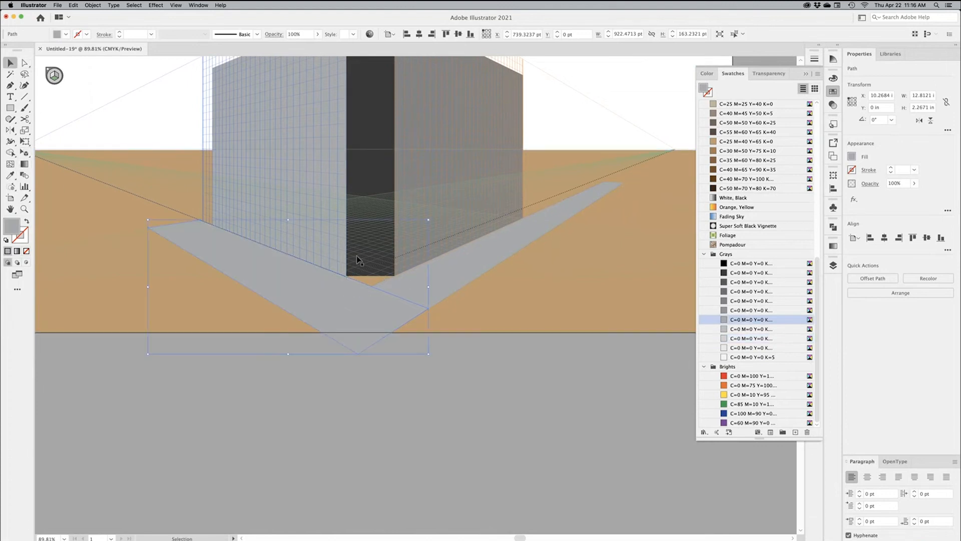
{"action": "left_click", "coordinate": [461, 281], "text": "shift"}
{"action": "left_click", "coordinate": [743, 340]}
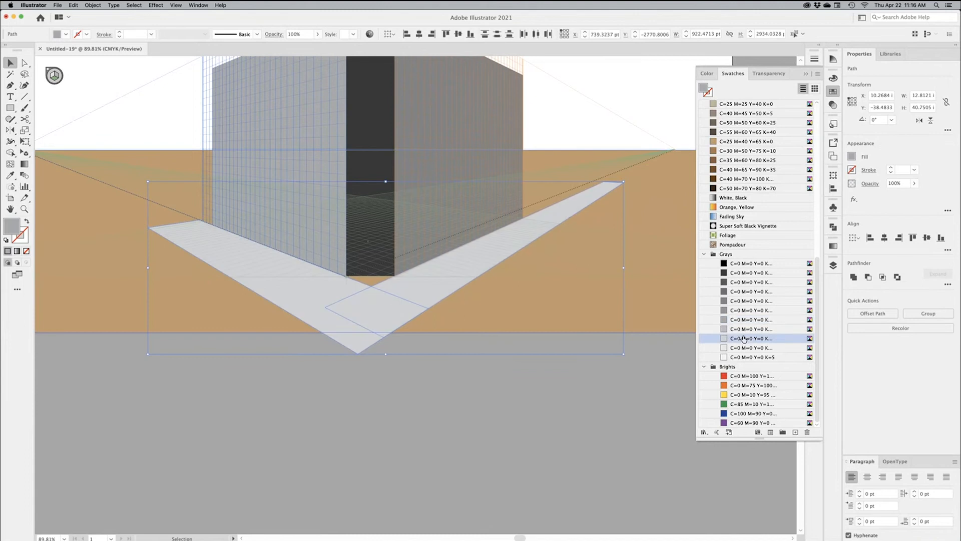
{"action": "key", "text": "super+shift+a"}
{"action": "key", "text": "z"}
{"action": "left_click", "coordinate": [414, 274], "text": "alt+super"}
{"action": "left_click_drag", "start_coordinate": [406, 283], "coordinate": [396, 318]}
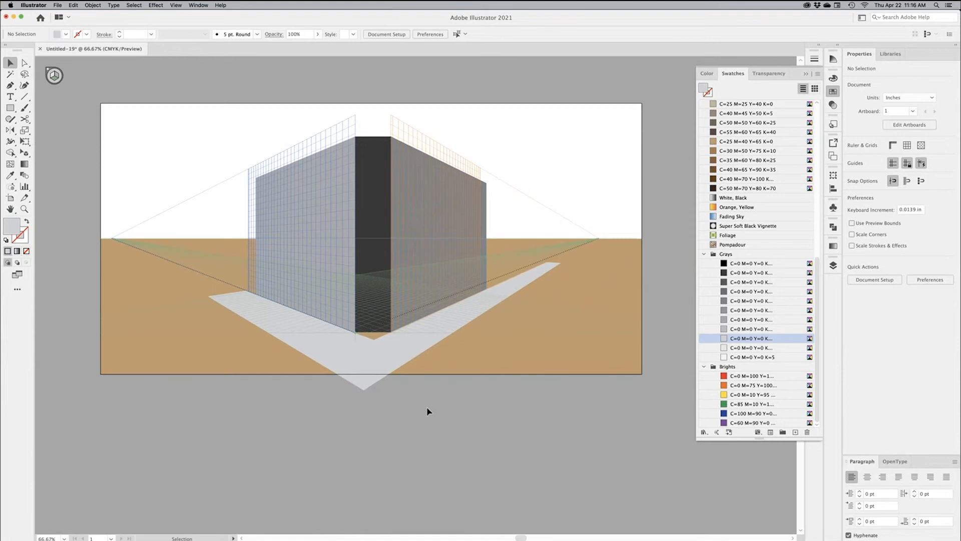
Hide the perspective grid
{"action": "left_click", "coordinate": [24, 154]}
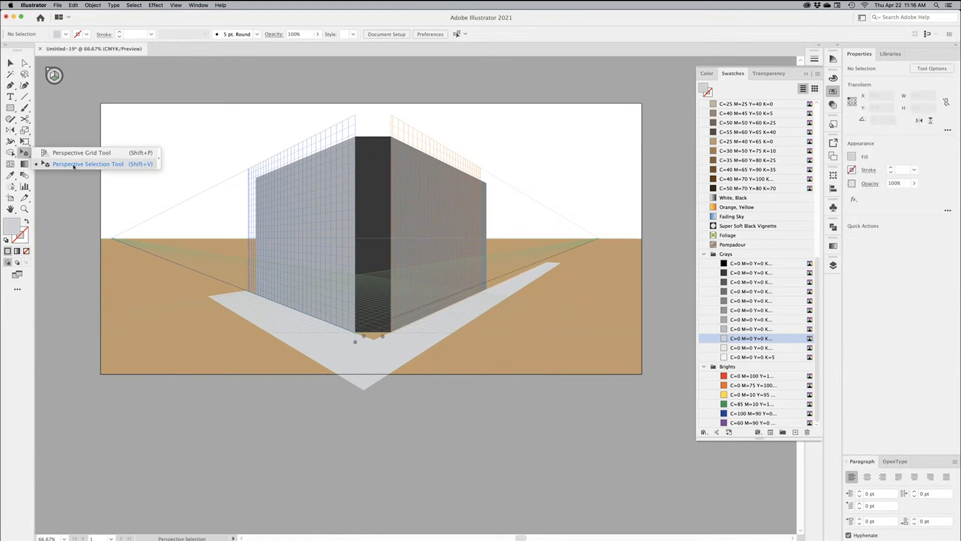
{"action": "left_click", "coordinate": [24, 154]}
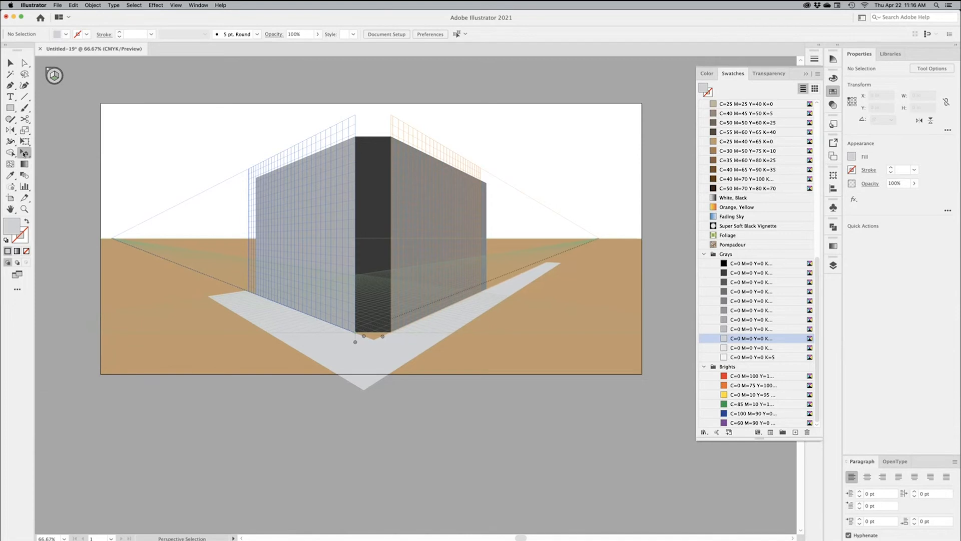
{"action": "left_click", "coordinate": [176, 6]}
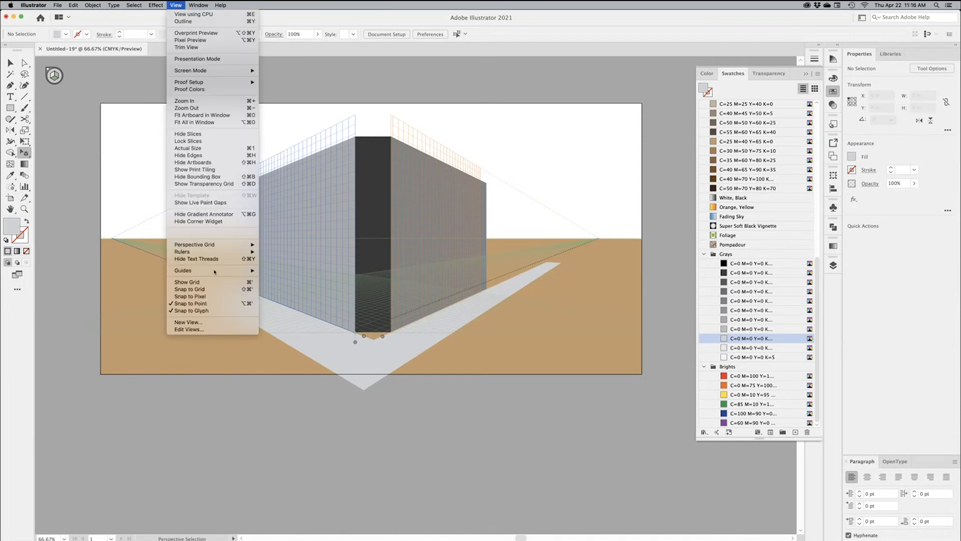
{"action": "mouse_move", "coordinate": [213, 244]}
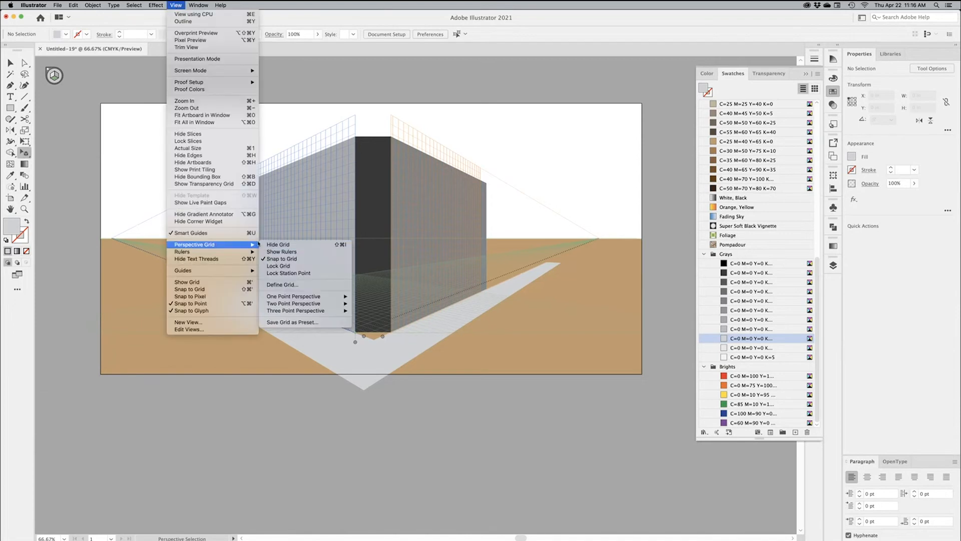
{"action": "left_click", "coordinate": [306, 246]}
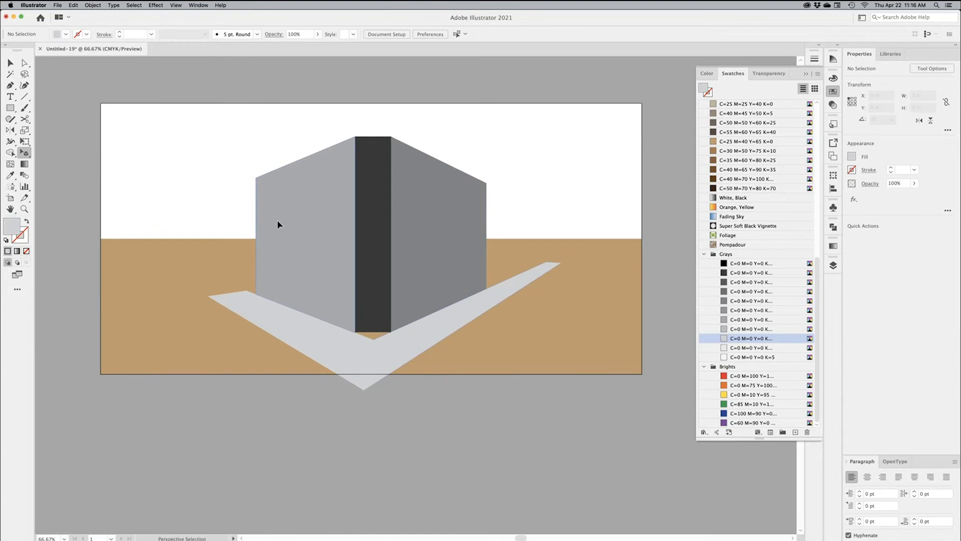
Draw a square about 1.22 in wide on the empty canvas left of the artboard and fill it with the White swatch
{"action": "key", "text": "space"}
{"action": "left_click_drag", "start_coordinate": [268, 270], "coordinate": [536, 294]}
{"action": "left_click", "coordinate": [11, 110]}
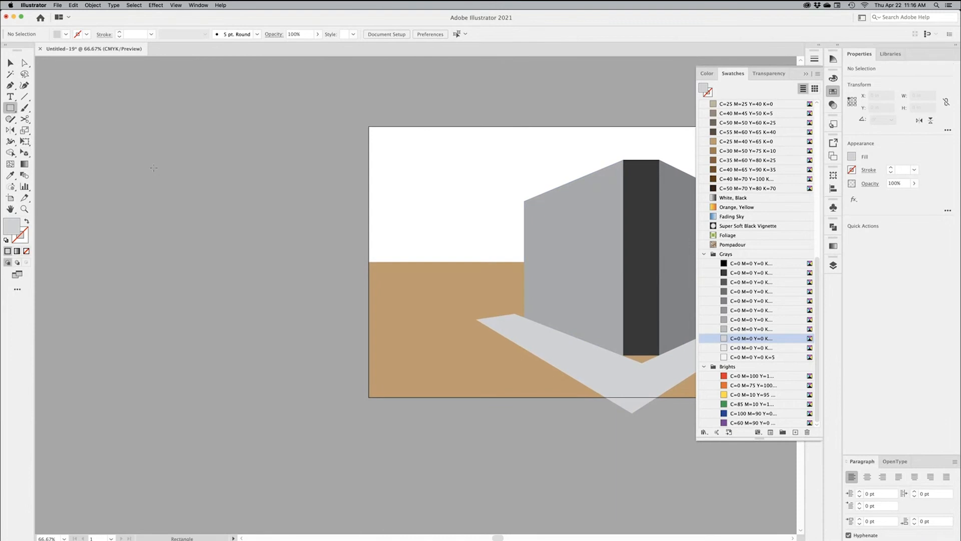
{"action": "left_click_drag", "start_coordinate": [146, 158], "coordinate": [174, 191]}
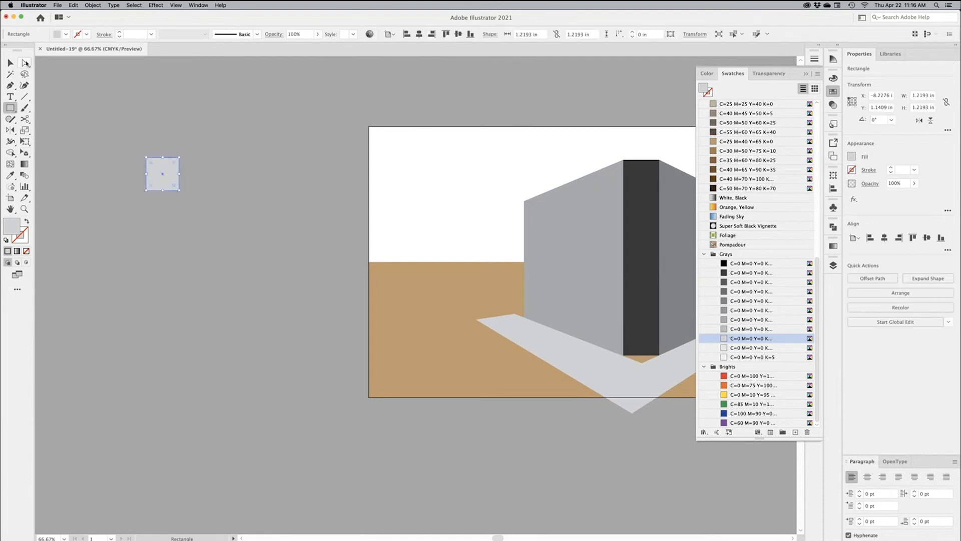
{"action": "left_click", "coordinate": [10, 63]}
{"action": "left_click", "coordinate": [733, 219]}
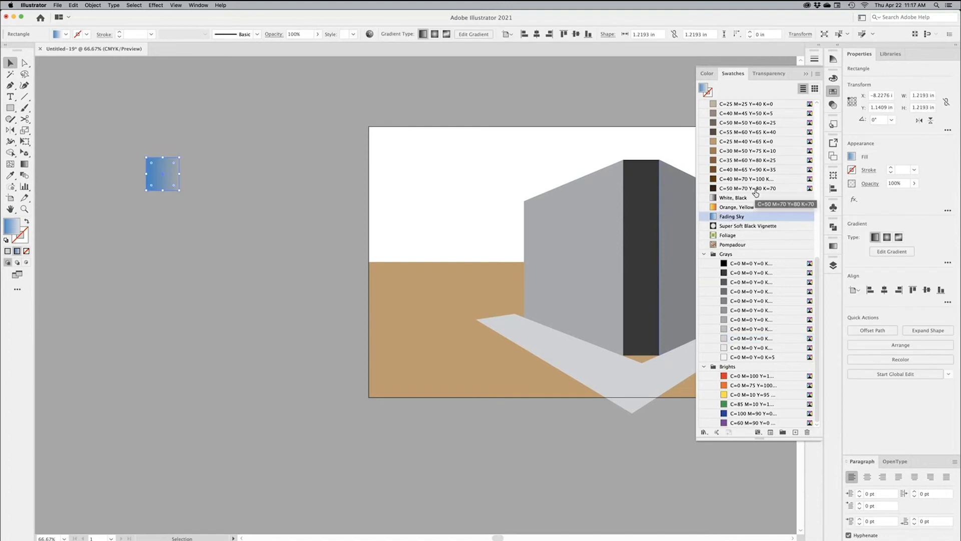
{"action": "scroll", "coordinate": [751, 185], "scroll_direction": "up", "scroll_amount": 10}
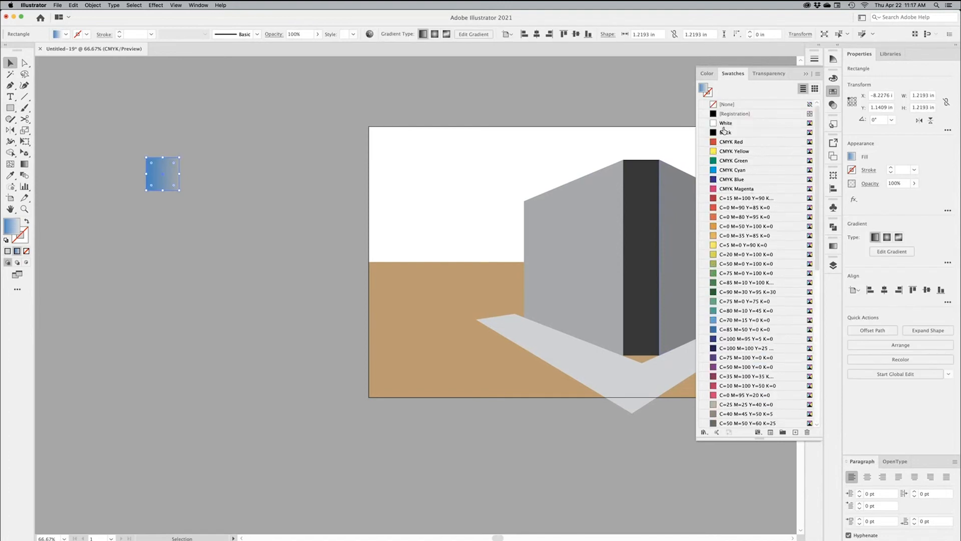
{"action": "left_click", "coordinate": [724, 124]}
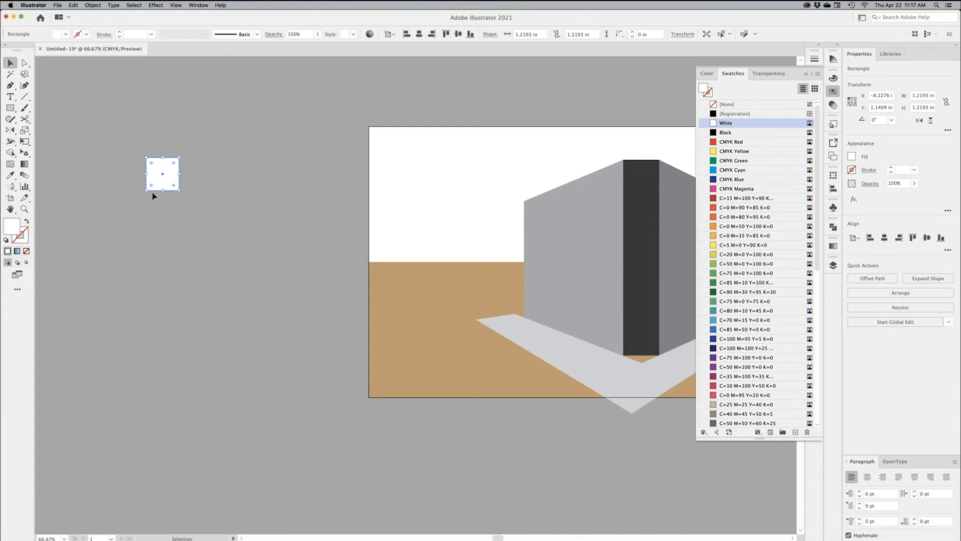
{"action": "mouse_move", "coordinate": [185, 172]}
{"action": "left_mouse_down"}
{"action": "mouse_move", "coordinate": [216, 173]}
{"action": "mouse_move", "coordinate": [195, 187]}
{"action": "mouse_move", "coordinate": [196, 179]}
{"action": "left_mouse_up"}
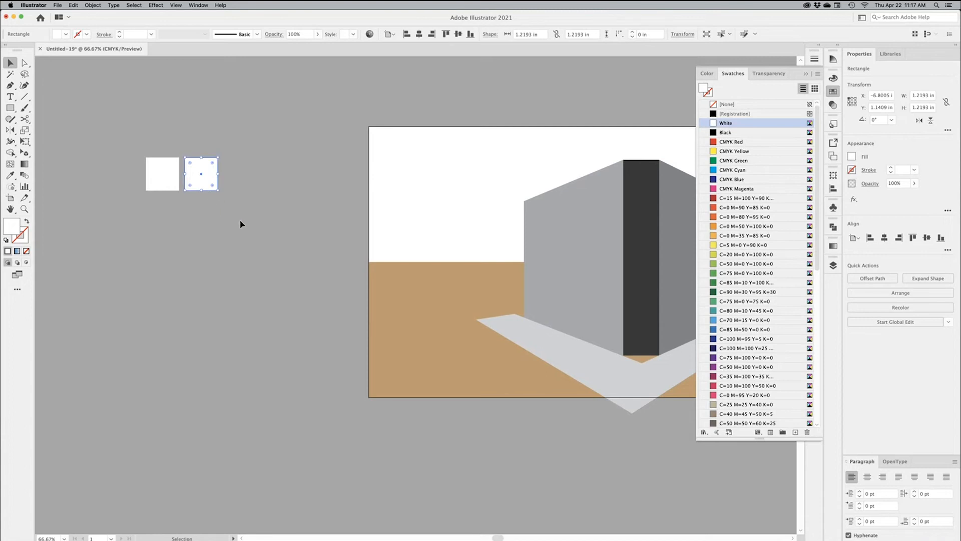
{"action": "key", "text": "super+d"}
{"action": "key", "text": "super+d"}
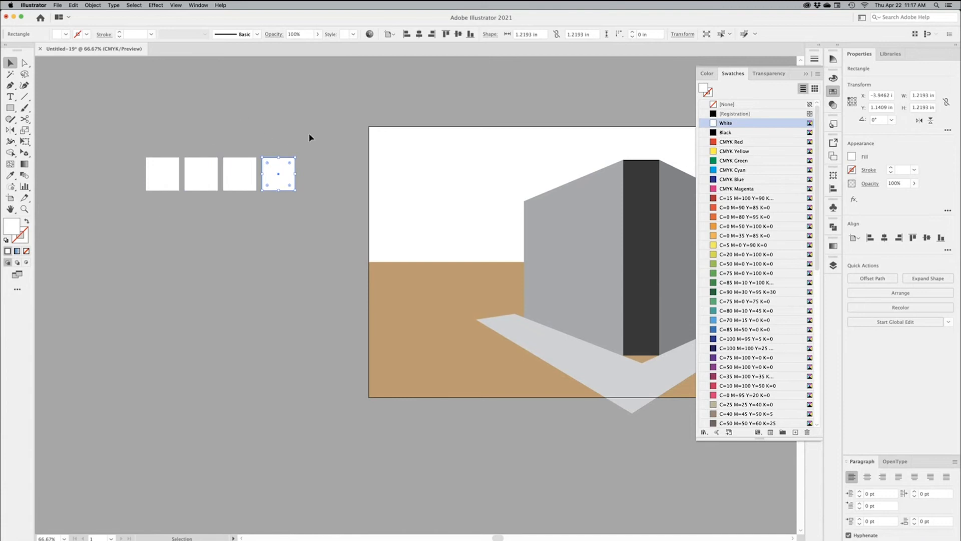
{"action": "key", "text": "super+z"}
{"action": "key", "text": "super+z"}
{"action": "key", "text": "super+z"}
Apply a Transform effect to the white square with a 1.375 in horizontal move and 5 copies
{"action": "left_click", "coordinate": [187, 139]}
{"action": "left_click", "coordinate": [171, 174]}
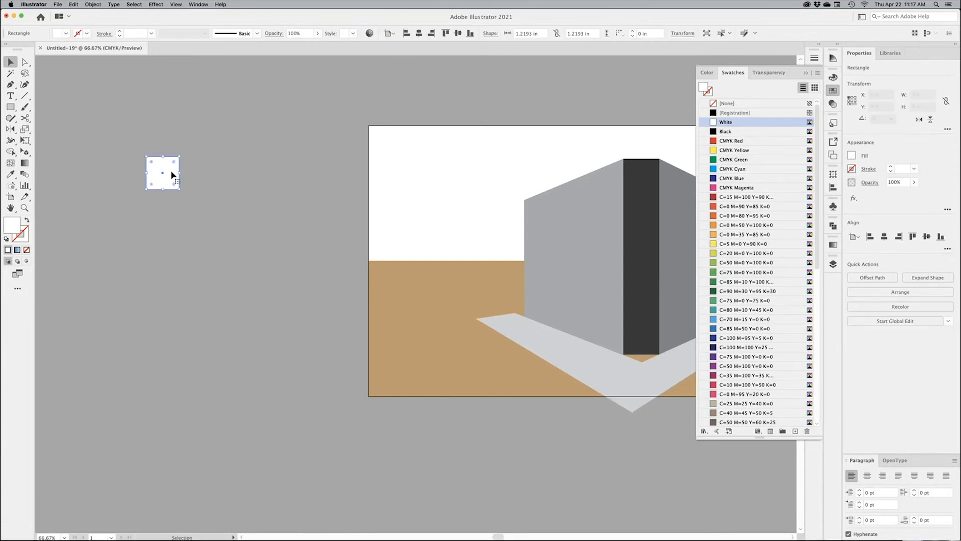
{"action": "left_click", "coordinate": [156, 4]}
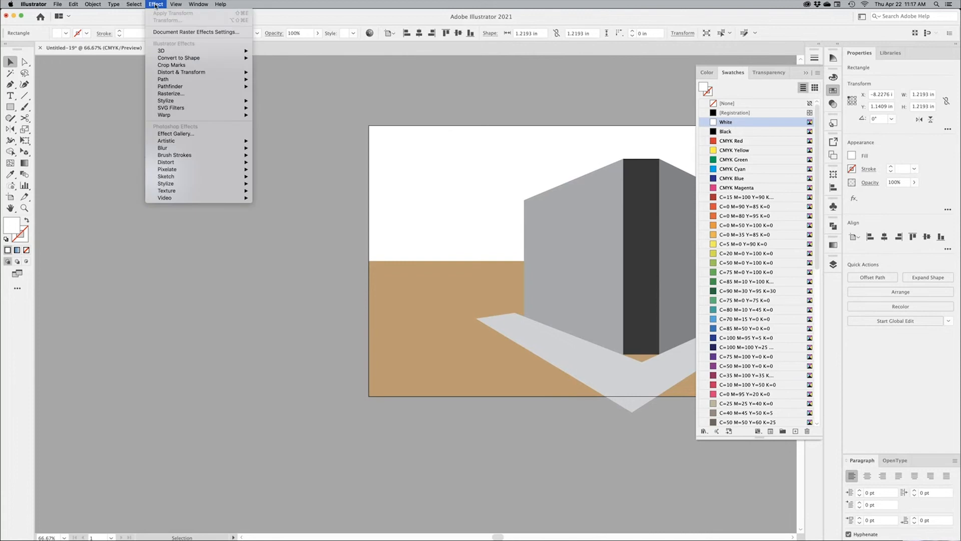
{"action": "mouse_move", "coordinate": [201, 72]}
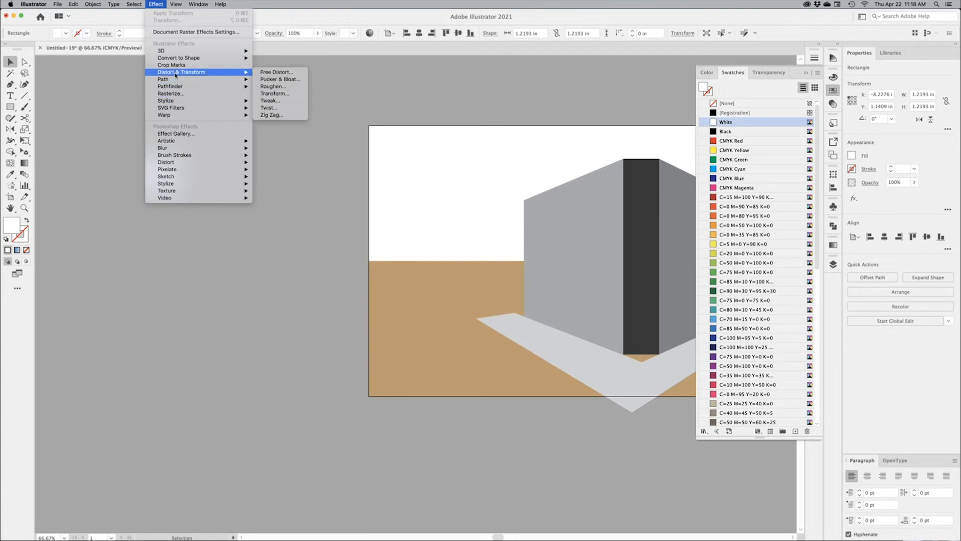
{"action": "left_click", "coordinate": [277, 94]}
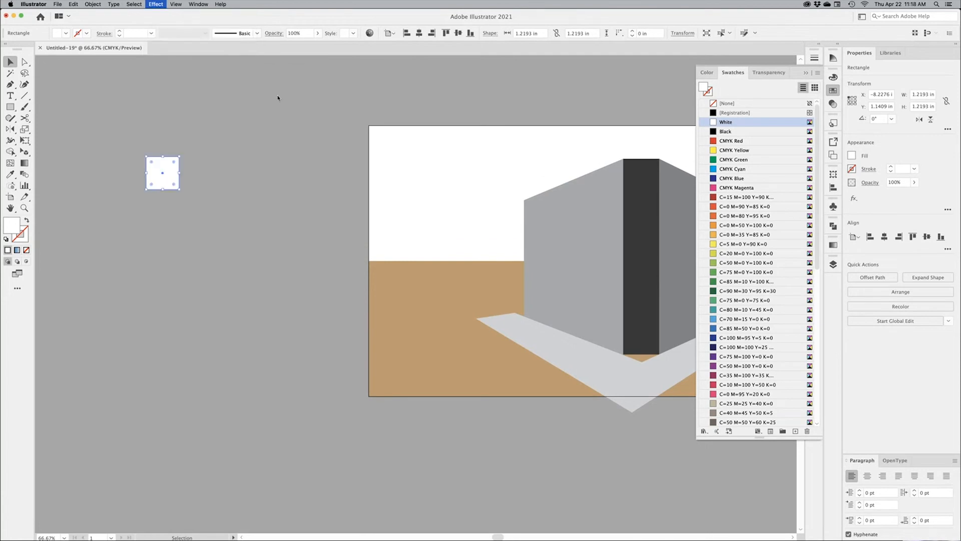
{"action": "left_click_drag", "start_coordinate": [558, 169], "coordinate": [419, 132]}
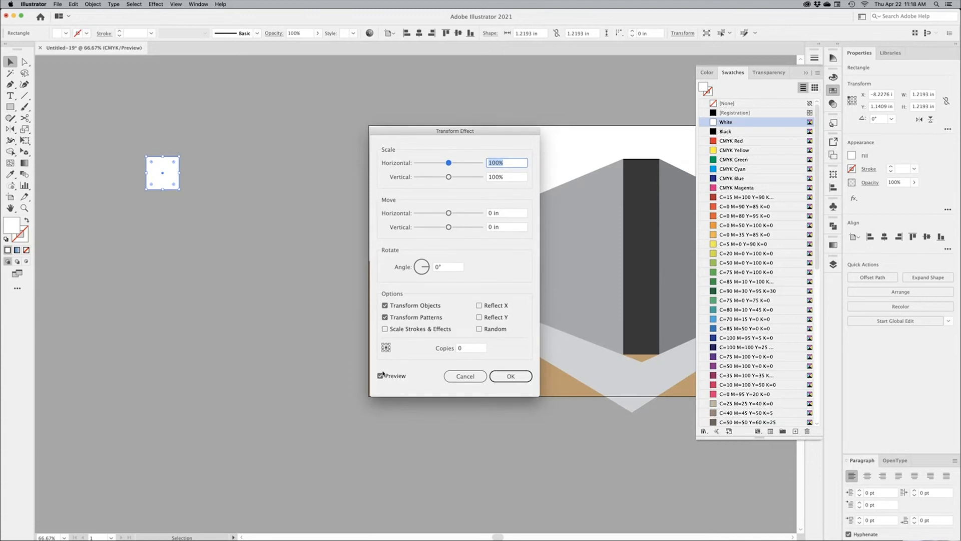
{"action": "left_click_drag", "start_coordinate": [449, 214], "coordinate": [482, 216]}
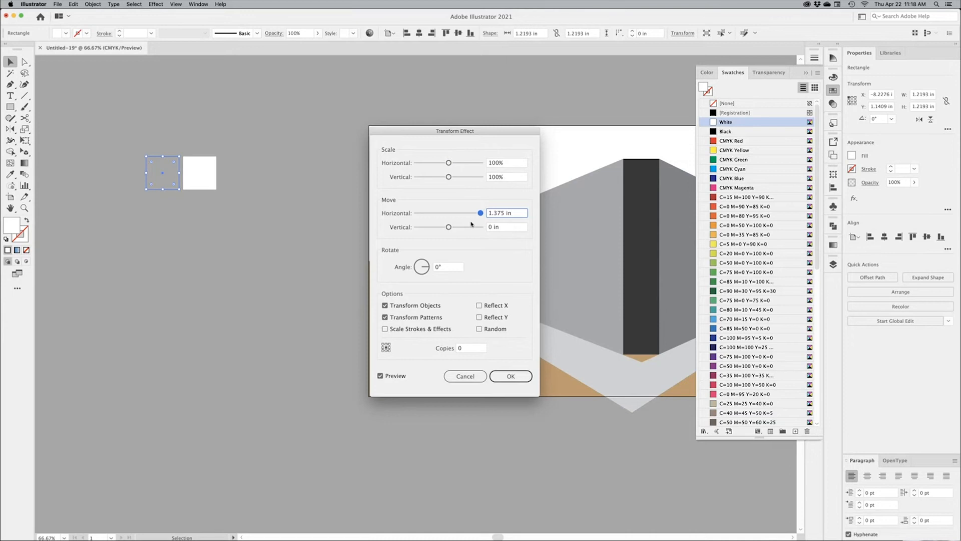
{"action": "left_click", "coordinate": [471, 349]}
{"action": "type", "text": "5"}
{"action": "key", "text": "Tab"}
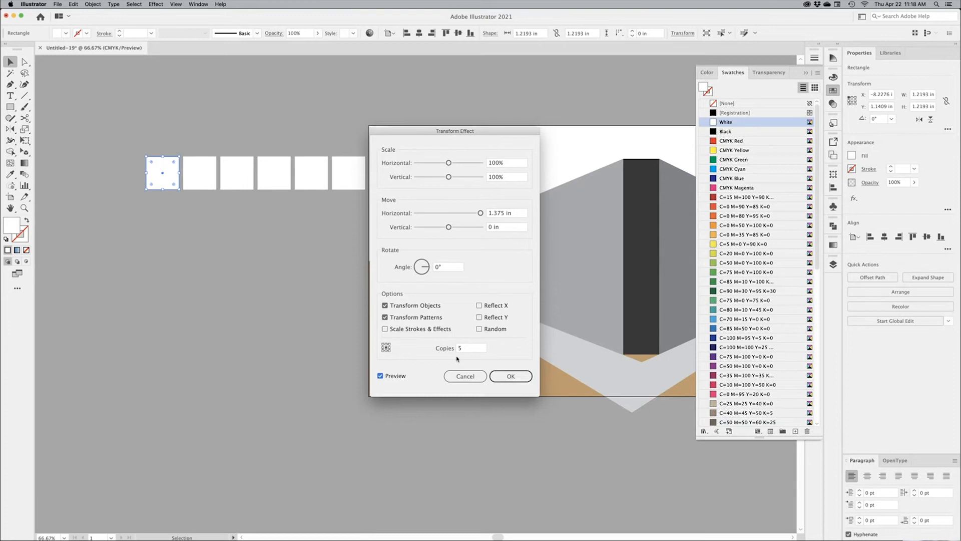
{"action": "left_click", "coordinate": [511, 376]}
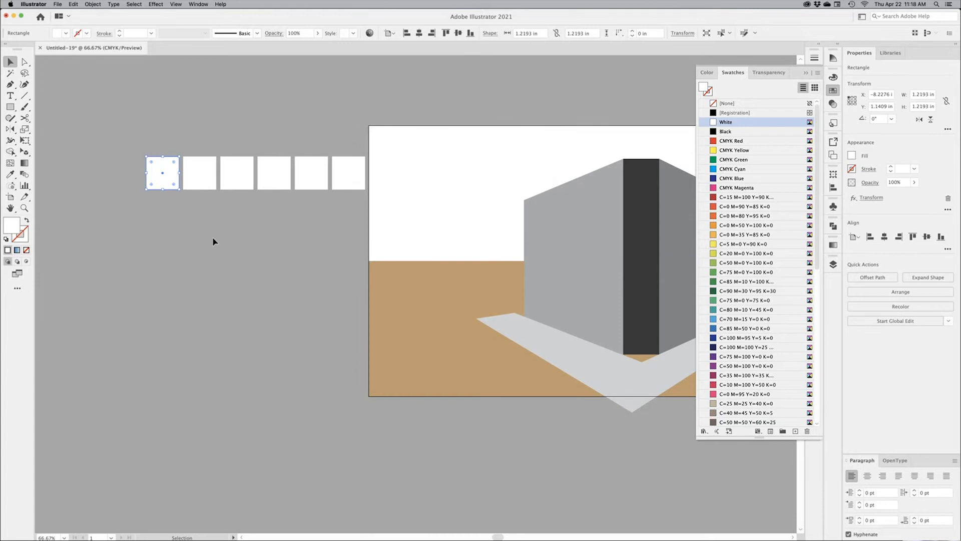
Check the row of squares in Outline view, return to Preview, and move the row slightly up and left to about X -9.42, Y 0.82 in
{"action": "left_click", "coordinate": [214, 242]}
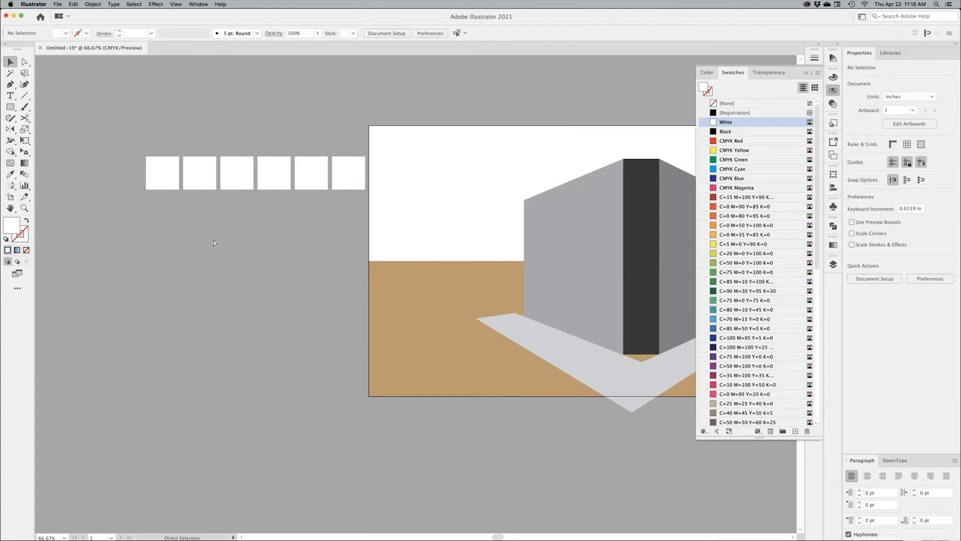
{"action": "key", "text": "super+y"}
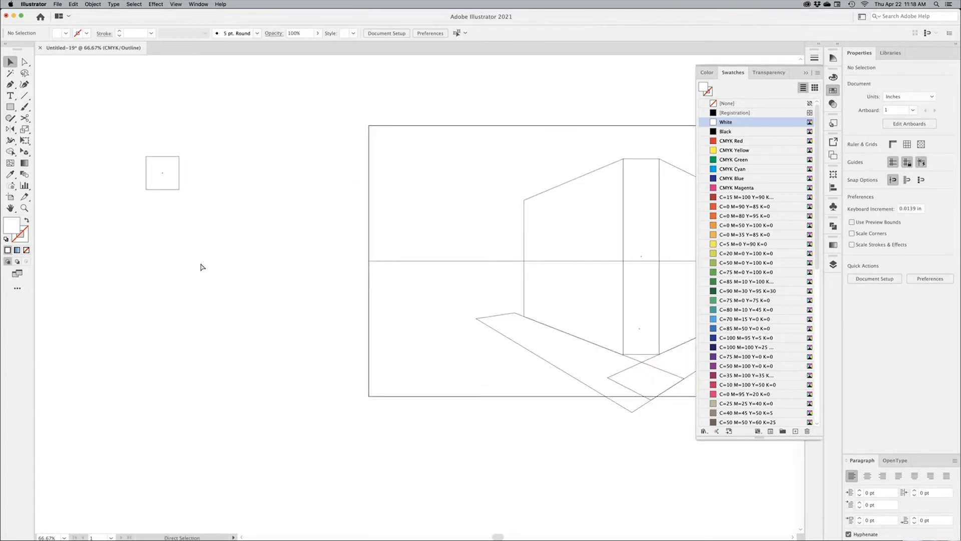
{"action": "key", "text": "super+y"}
{"action": "left_click", "coordinate": [170, 179]}
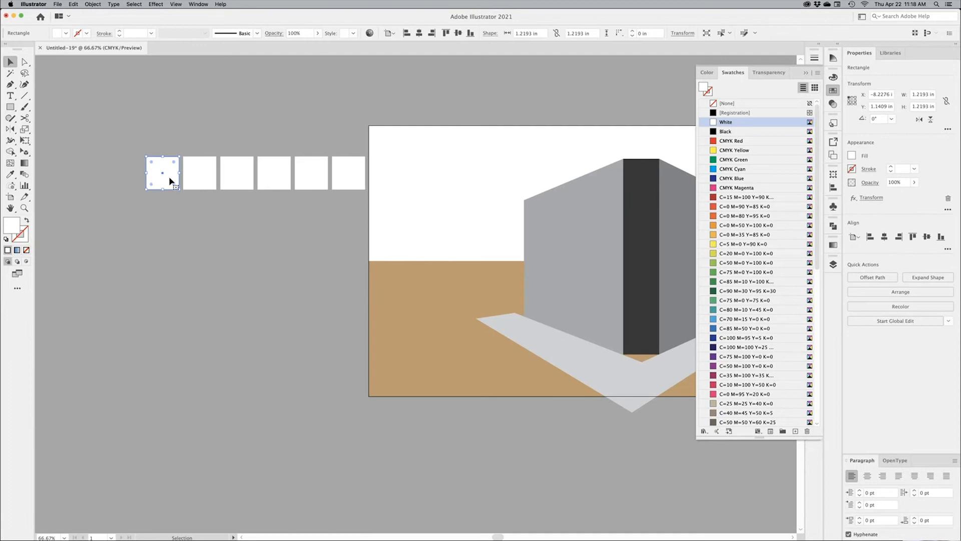
{"action": "left_click_drag", "start_coordinate": [170, 181], "coordinate": [137, 171]}
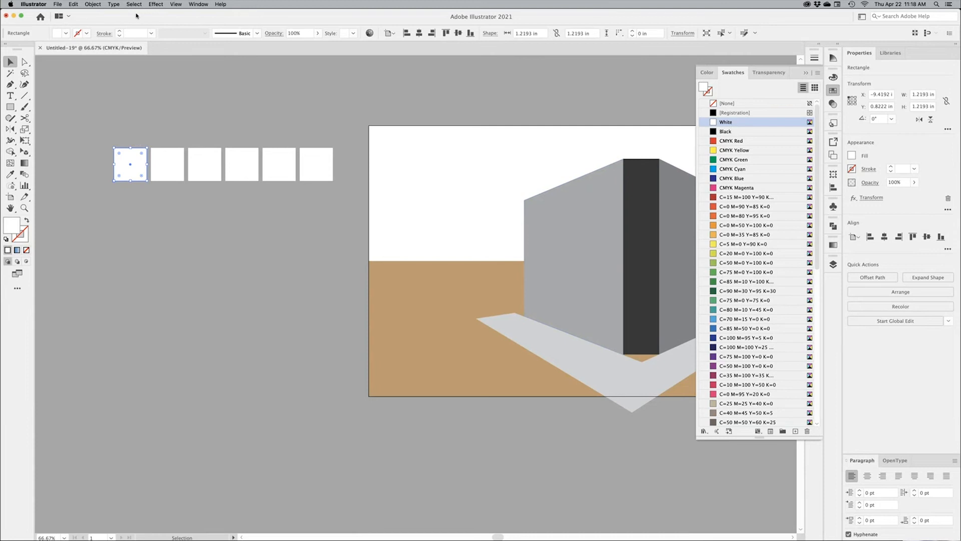
Expand the square's appearance into six separate squares, group them, and check the result in Outline view
{"action": "left_click", "coordinate": [96, 7]}
{"action": "left_click", "coordinate": [105, 97]}
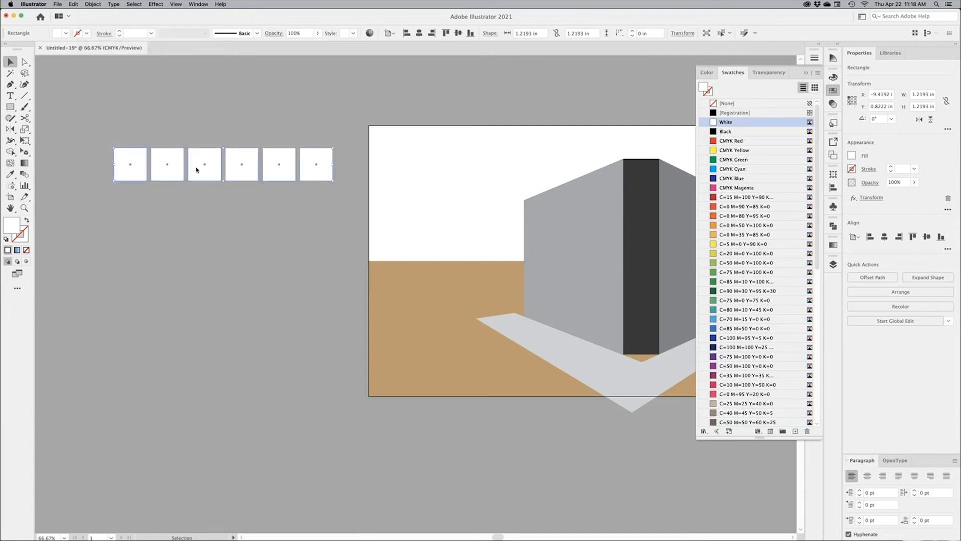
{"action": "key", "text": "super+g"}
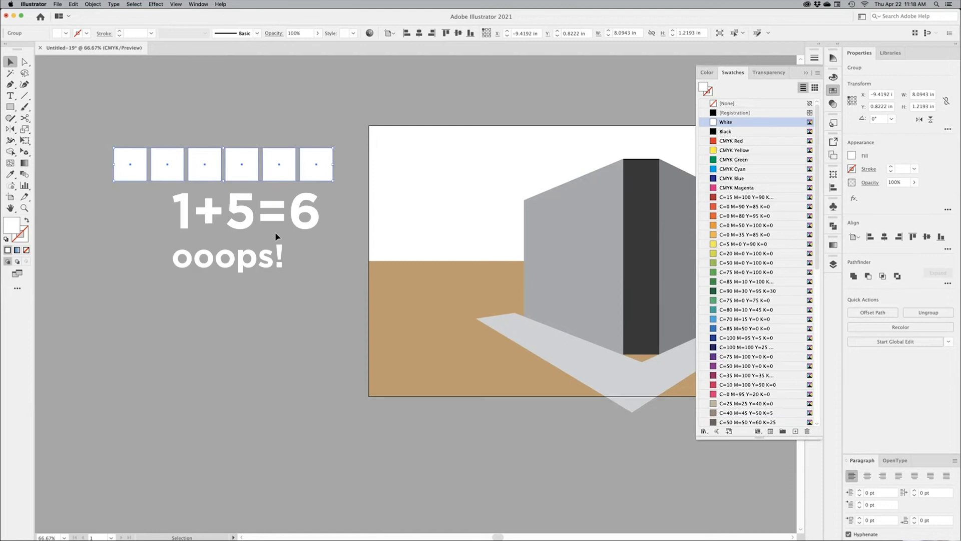
{"action": "key", "text": "super+y"}
{"action": "key", "text": "super+y"}
Fill the grouped squares with the blue linear gradient and set its end stop's opacity to 100%
{"action": "left_click", "coordinate": [833, 245]}
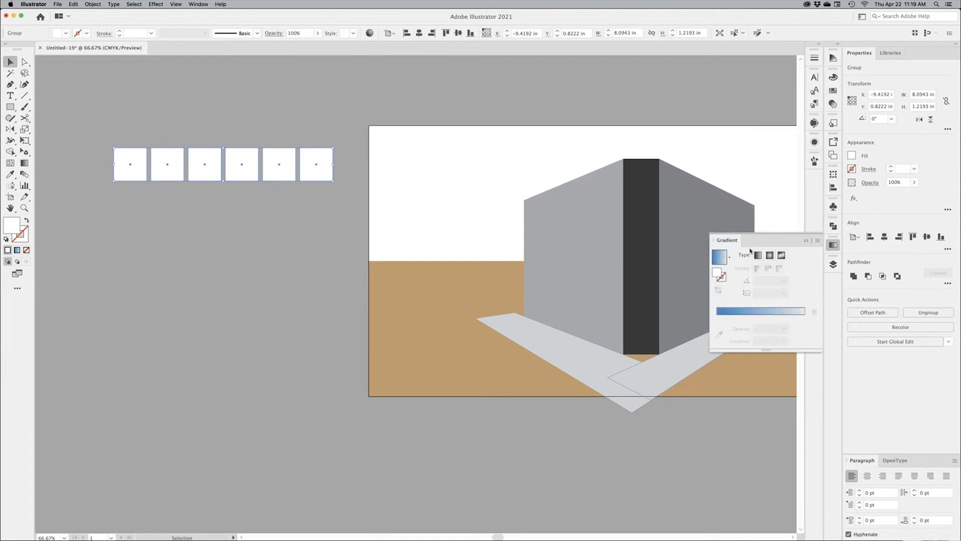
{"action": "left_click", "coordinate": [720, 259]}
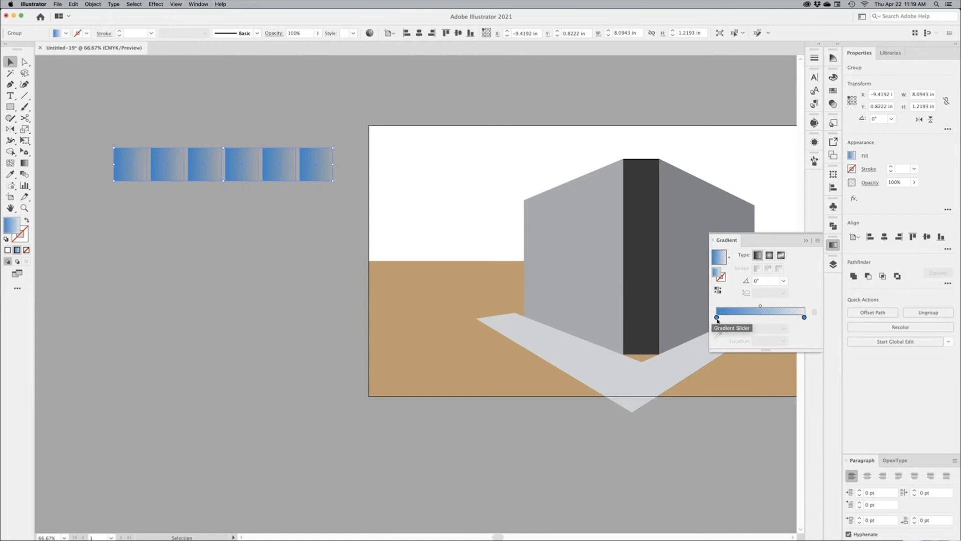
{"action": "left_click", "coordinate": [804, 317]}
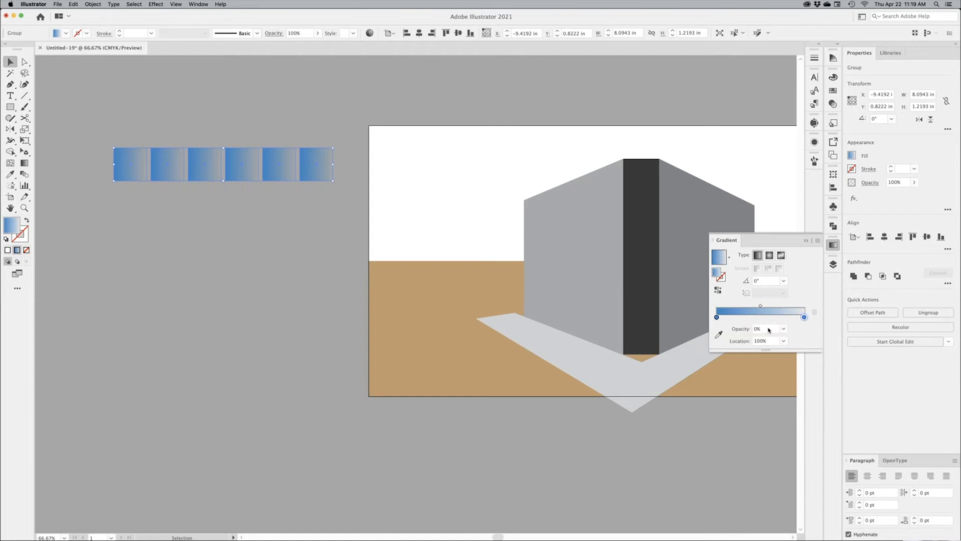
{"action": "left_click", "coordinate": [784, 330]}
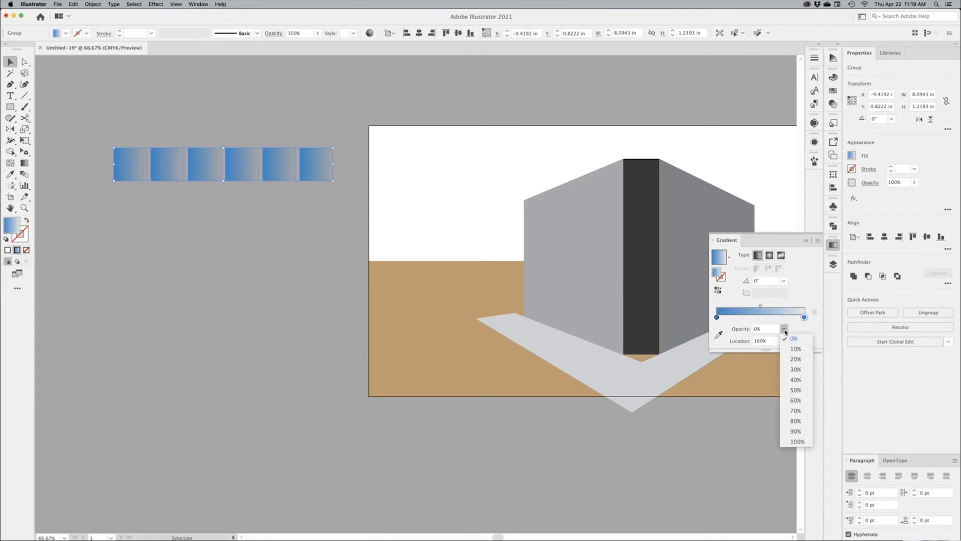
{"action": "left_click", "coordinate": [794, 441]}
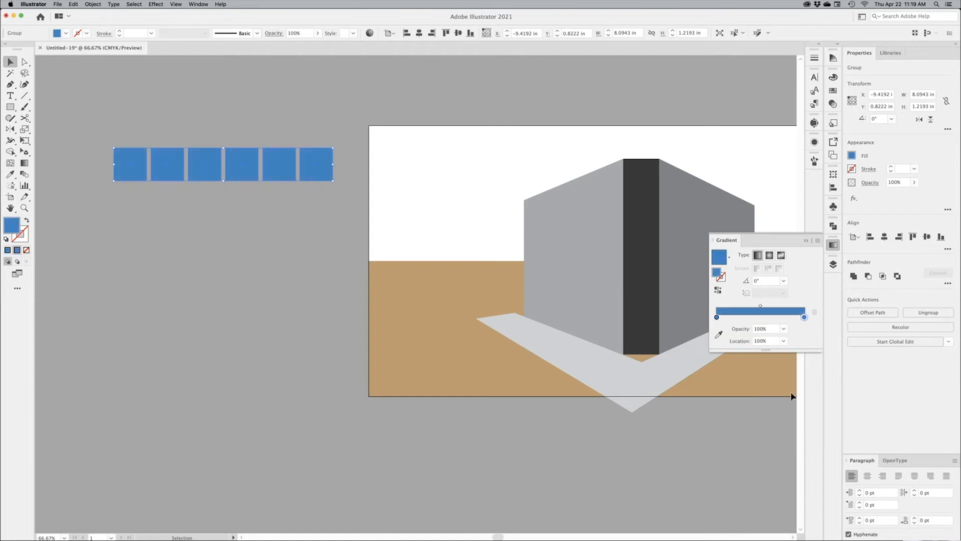
Change the gradient's end stop to white and set the gradient angle to 90°
{"action": "double_click", "coordinate": [804, 318]}
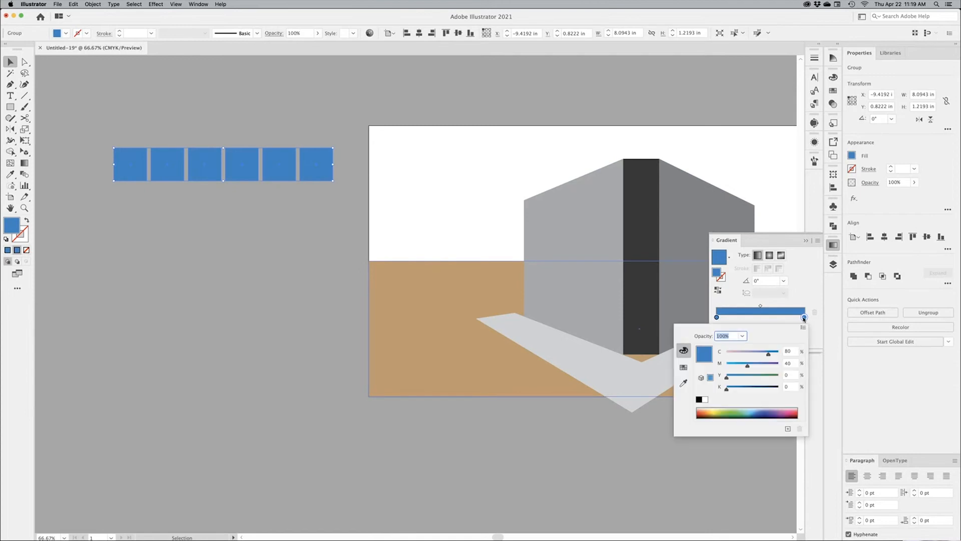
{"action": "left_click", "coordinate": [705, 400]}
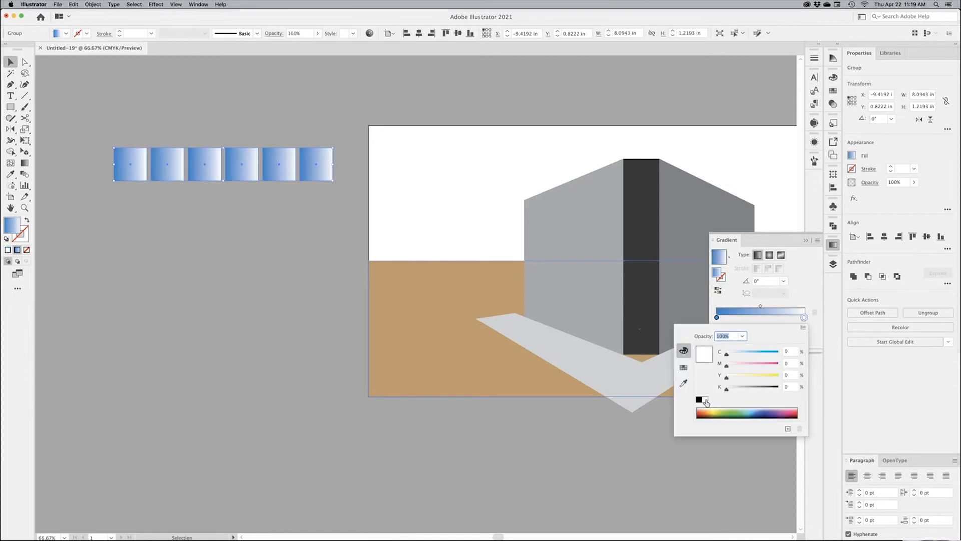
{"action": "left_click", "coordinate": [753, 284]}
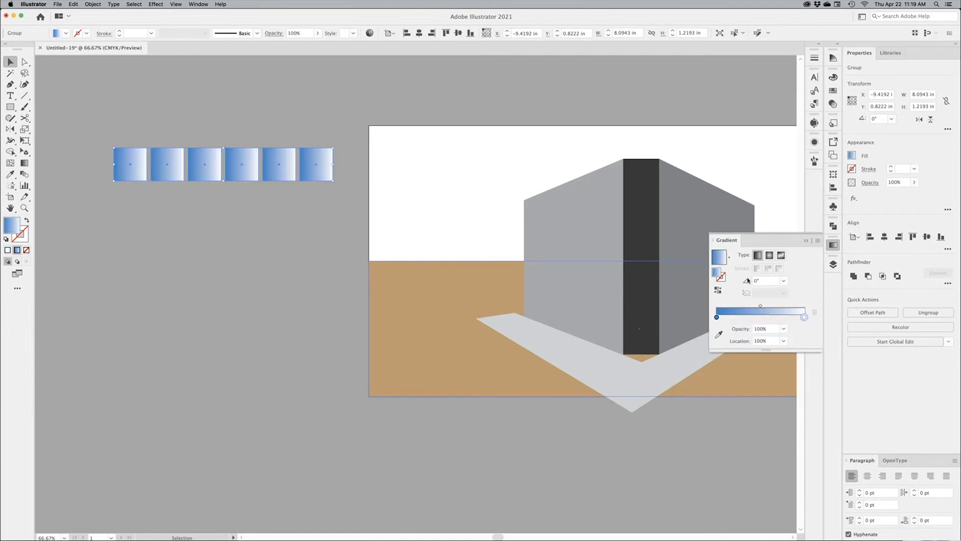
{"action": "left_click", "coordinate": [747, 281]}
{"action": "type", "text": "90"}
{"action": "key", "text": "Tab"}
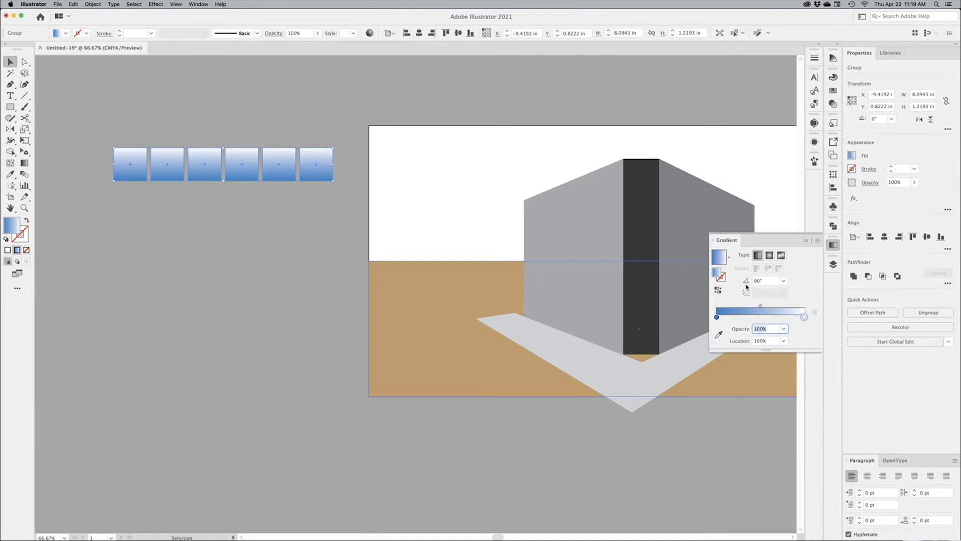
Reverse the gradient on the row of squares so it runs from blue at the top to white below
{"action": "left_click", "coordinate": [717, 291]}
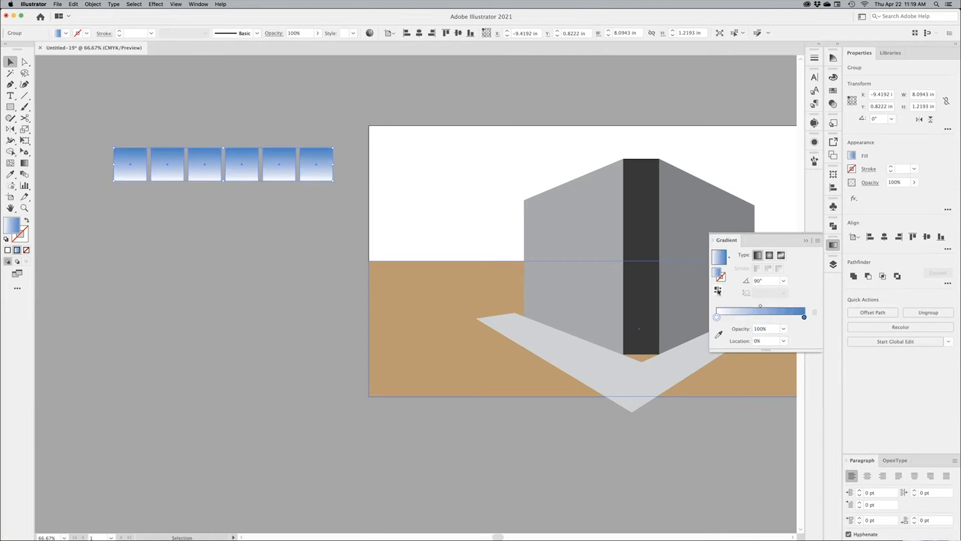
{"action": "left_click", "coordinate": [806, 241]}
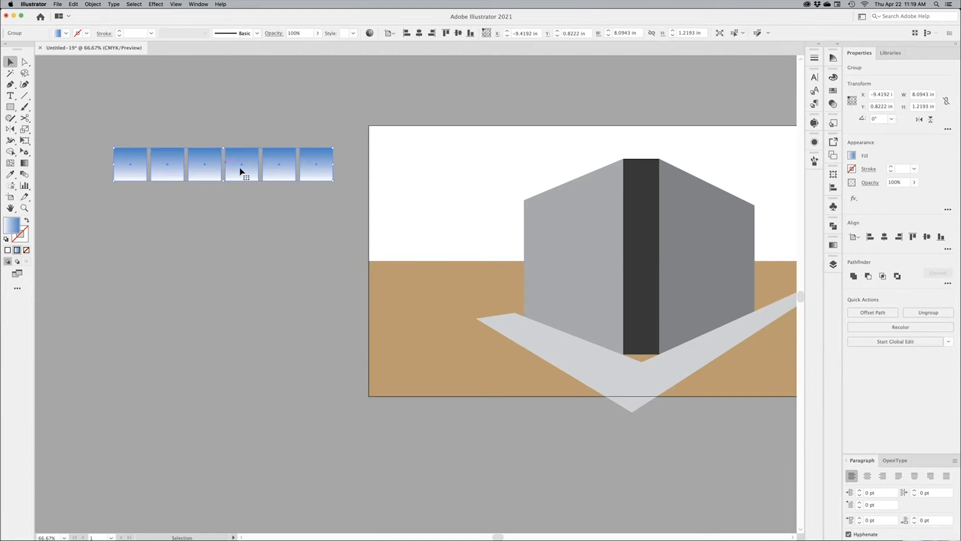
Duplicate the row twice below itself to make three rows, and resize the whole block to about 6.11 × 4.67 in
{"action": "left_click_drag", "start_coordinate": [238, 173], "coordinate": [237, 211]}
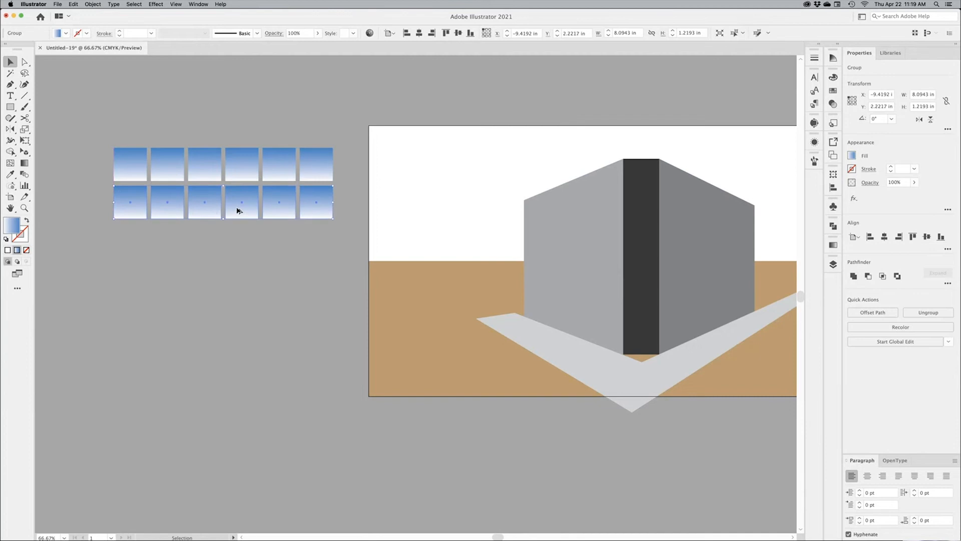
{"action": "key", "text": "super+d"}
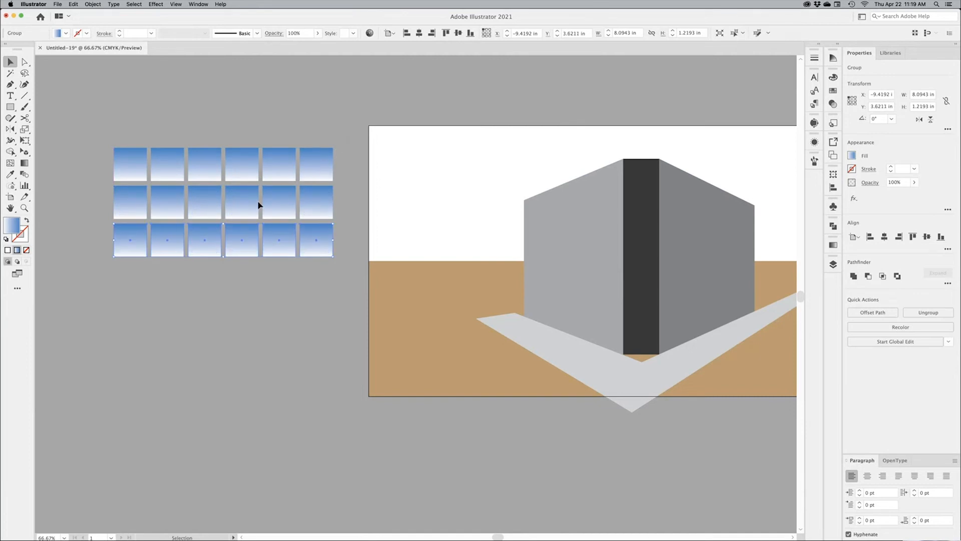
{"action": "key", "text": "super+a"}
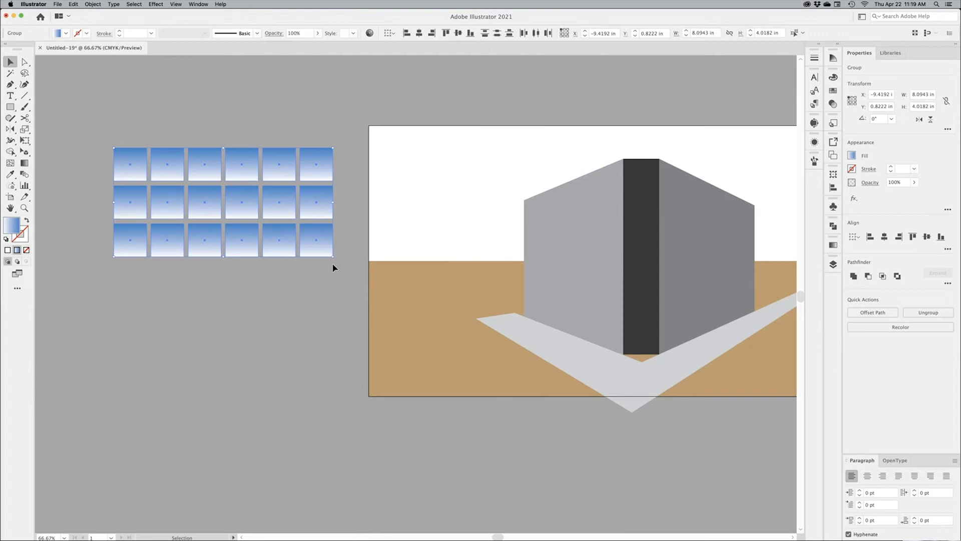
{"action": "left_click_drag", "start_coordinate": [334, 257], "coordinate": [280, 275]}
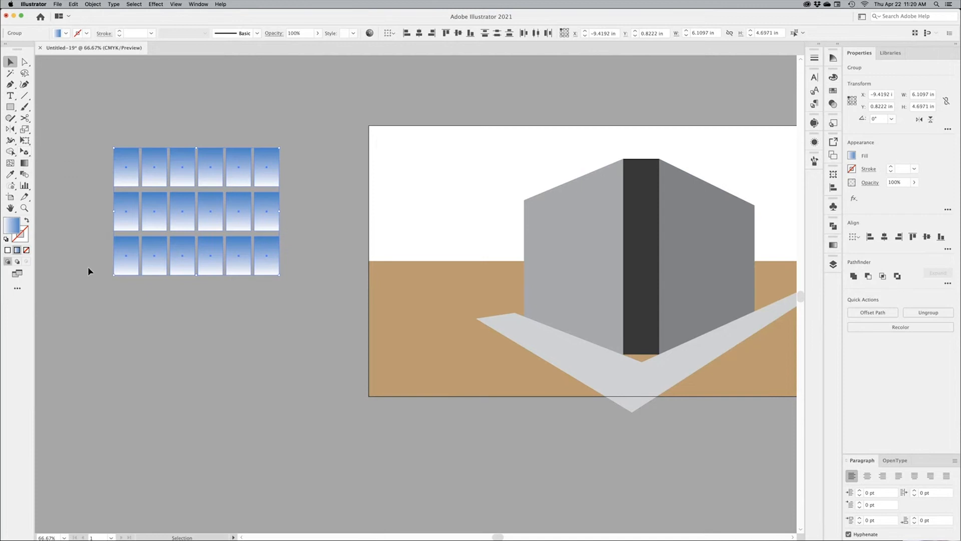
Attach the three rows of windows to the left plane of the perspective grid, placing them on the building's left wall
{"action": "left_click", "coordinate": [24, 153]}
{"action": "left_click_drag", "start_coordinate": [24, 152], "coordinate": [55, 149]}
{"action": "left_click", "coordinate": [22, 153]}
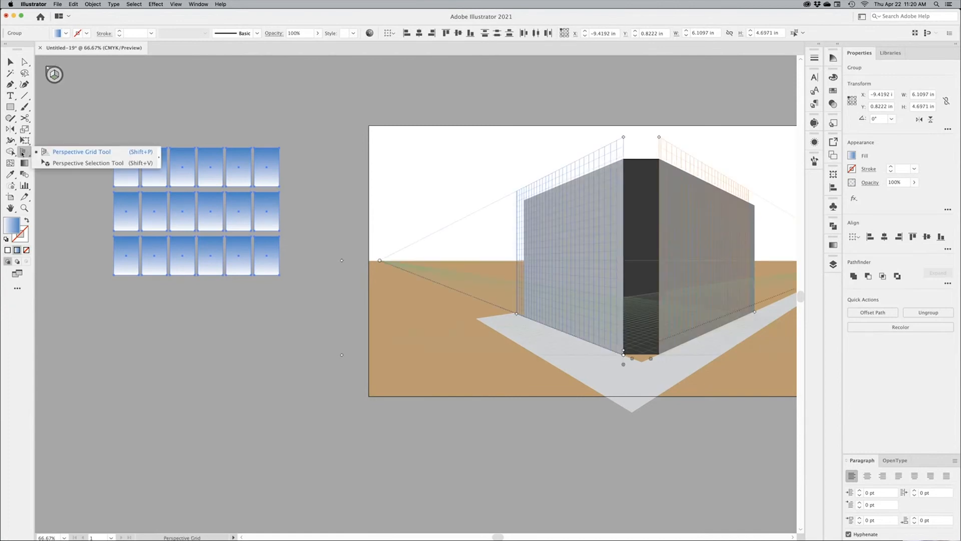
{"action": "left_click", "coordinate": [65, 163]}
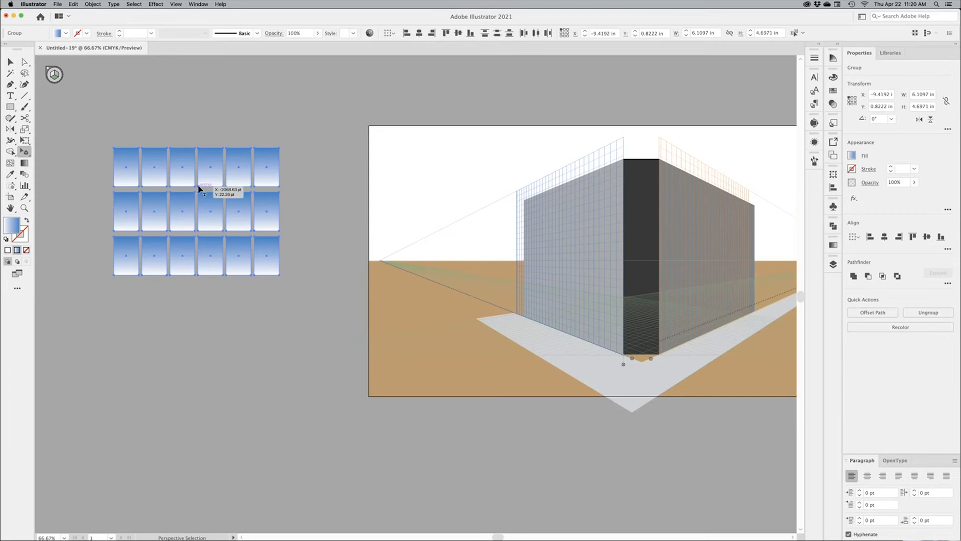
{"action": "left_click", "coordinate": [54, 75]}
{"action": "left_click_drag", "start_coordinate": [132, 162], "coordinate": [540, 213]}
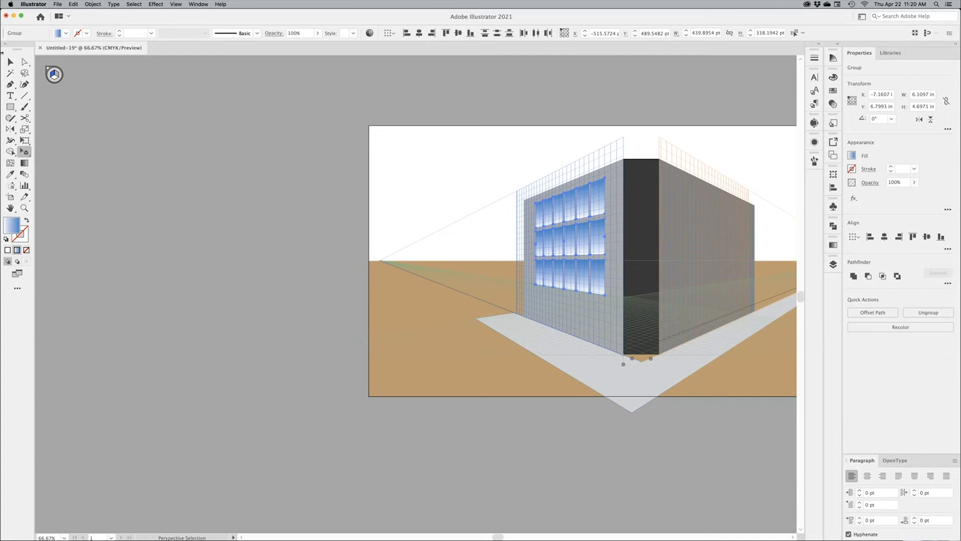
{"action": "key", "text": "v"}
{"action": "left_click", "coordinate": [309, 296]}
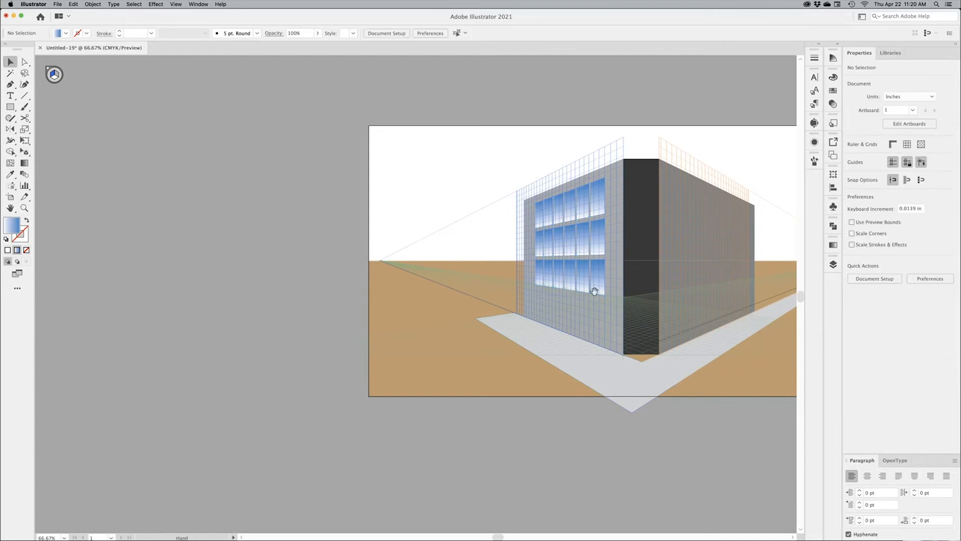
Select all three window rows and slide them in perspective to the far outer edge of the left wall, then deselect
{"action": "left_click", "coordinate": [592, 289], "text": "super"}
{"action": "left_click", "coordinate": [469, 266], "text": "super"}
{"action": "left_click_drag", "start_coordinate": [444, 284], "coordinate": [447, 290]}
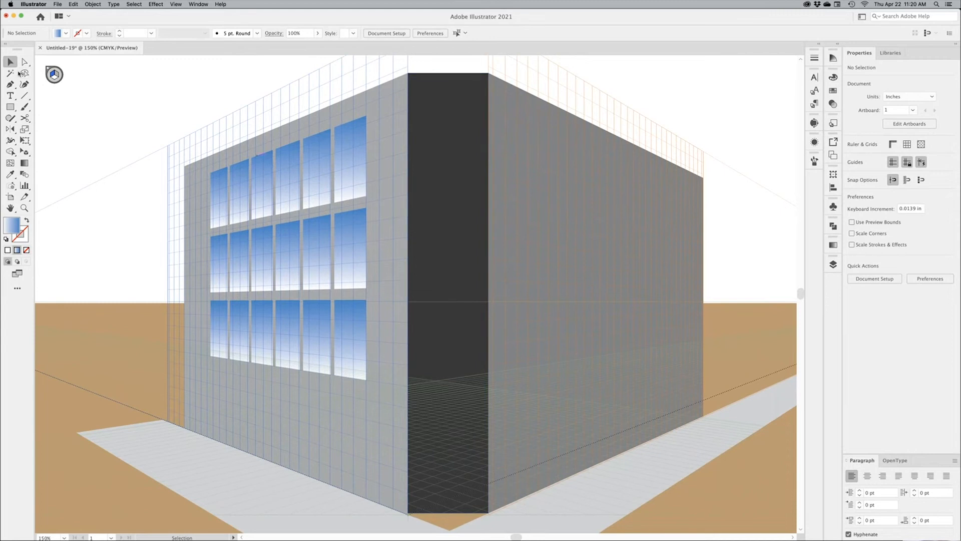
{"action": "left_click", "coordinate": [355, 135]}
{"action": "left_click", "coordinate": [339, 262], "text": "shift"}
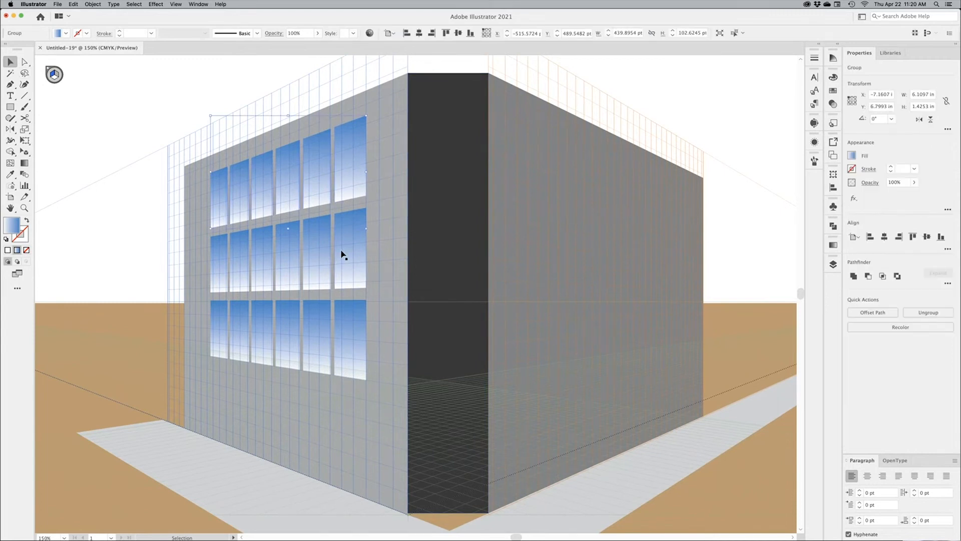
{"action": "left_click", "coordinate": [351, 326], "text": "shift"}
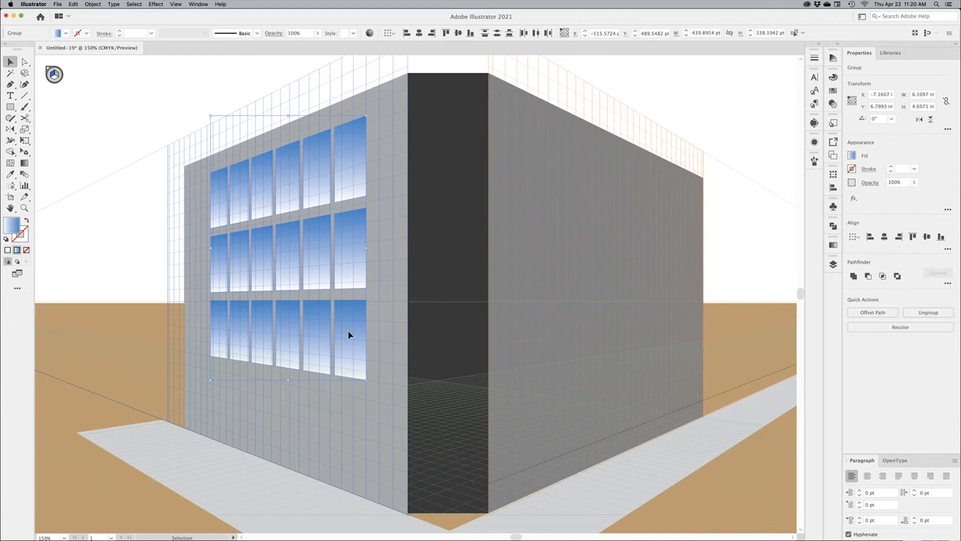
{"action": "left_click", "coordinate": [23, 153]}
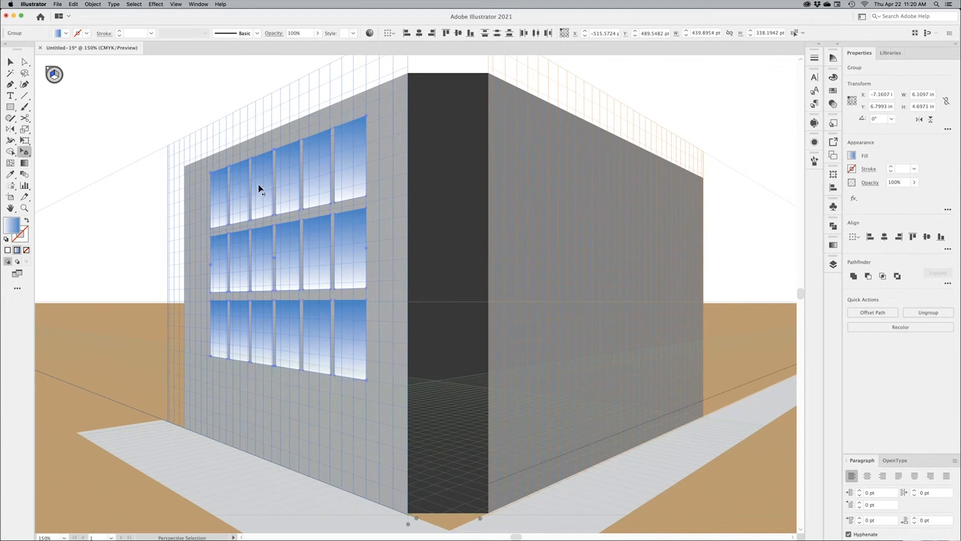
{"action": "left_click_drag", "start_coordinate": [259, 188], "coordinate": [234, 188]}
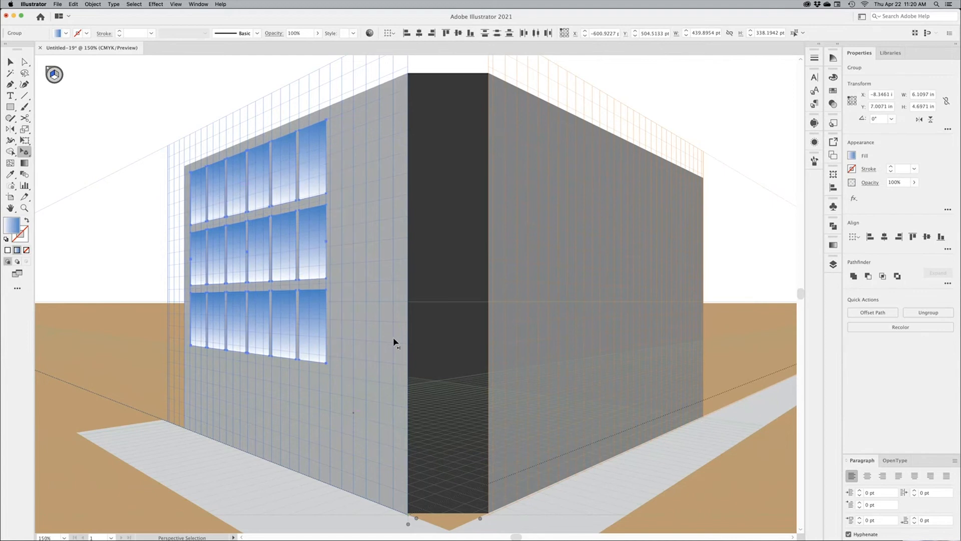
{"action": "left_click", "coordinate": [11, 62]}
{"action": "left_click", "coordinate": [152, 97]}
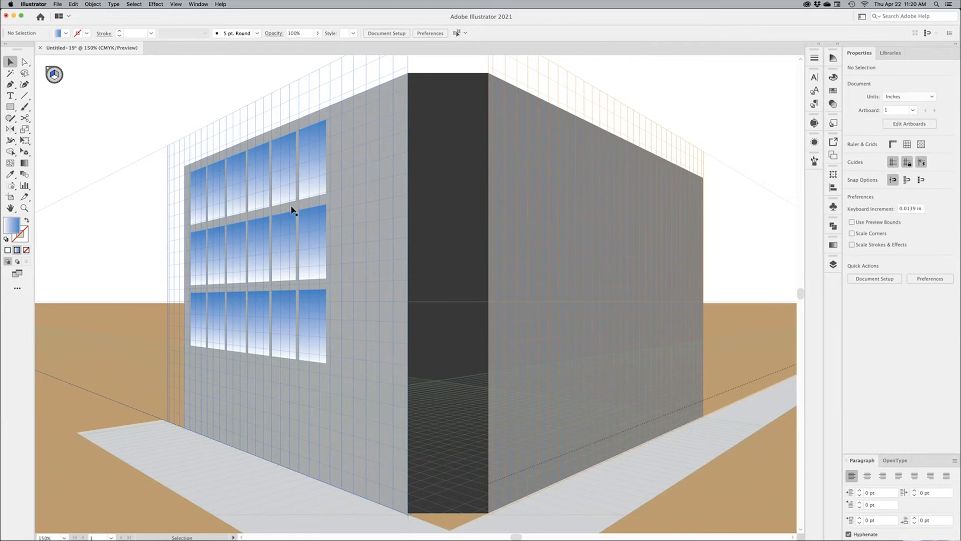
Hide the perspective grid to show the whole building without grid lines
{"action": "key", "text": "alt+super+space"}
{"action": "left_click", "coordinate": [394, 265], "text": "alt+super"}
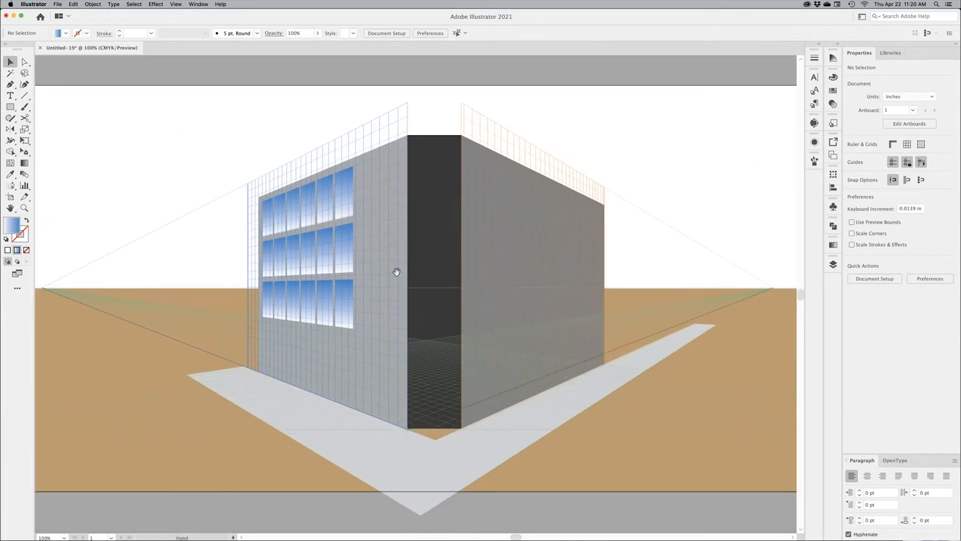
{"action": "key", "text": "super+shift+i"}
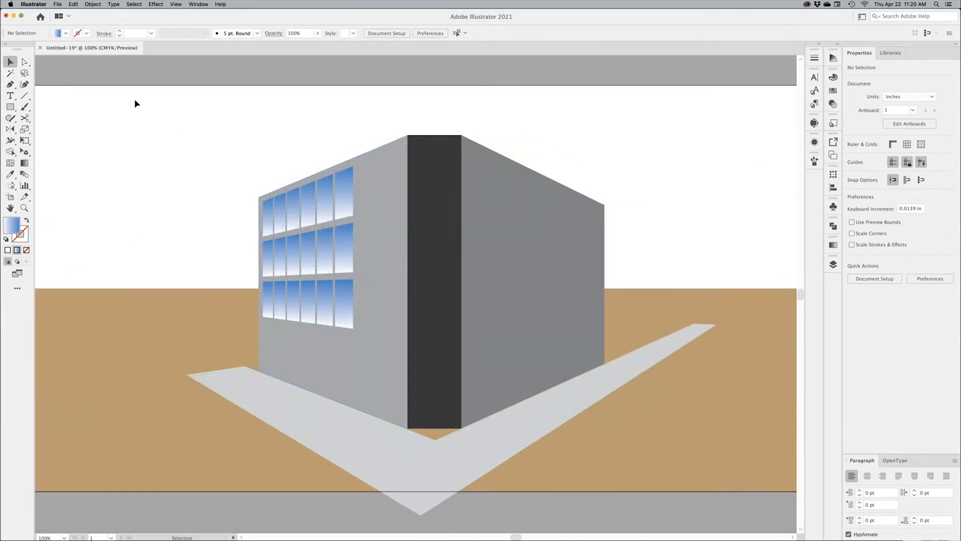
{"action": "left_click", "coordinate": [10, 95]}
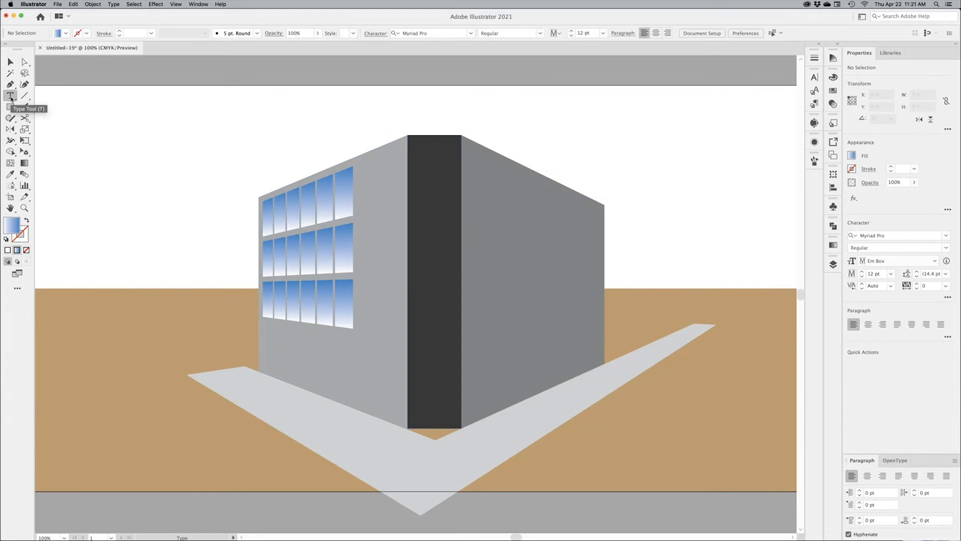
{"action": "left_click", "coordinate": [94, 112]}
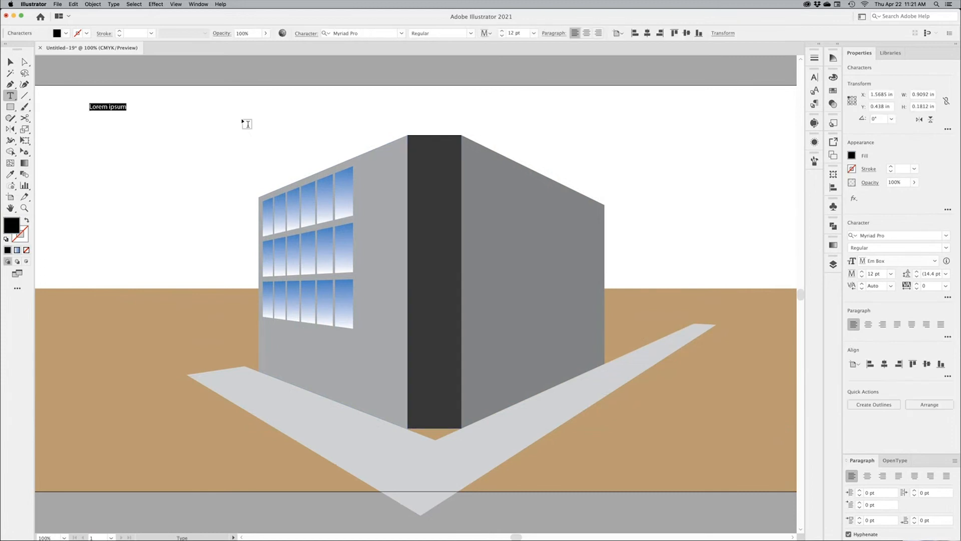
{"action": "type", "text": "COFFEE SHOP"}
{"action": "left_click", "coordinate": [10, 61]}
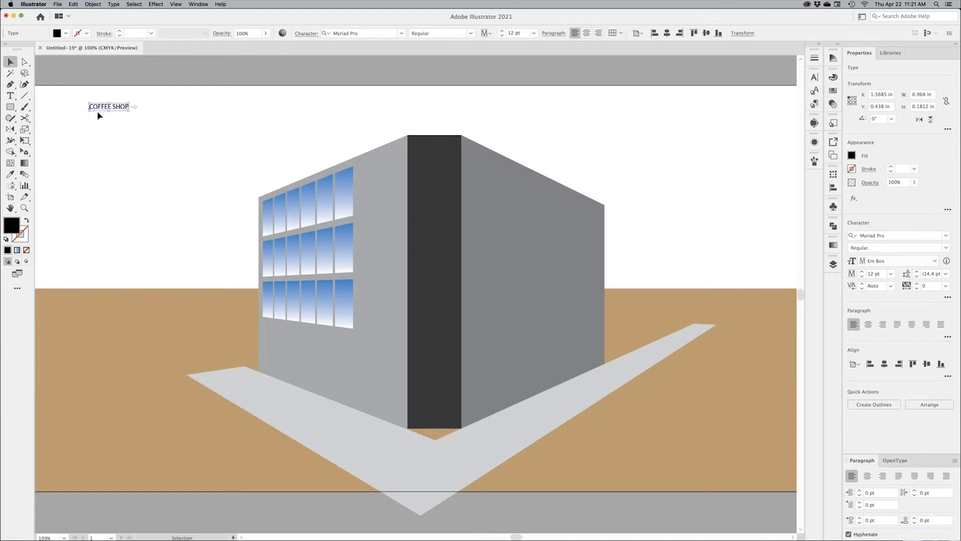
{"action": "key", "text": "Delete"}
Create vertical point text reading "COFFEE SHOP" in the white area beside the building
{"action": "left_click", "coordinate": [10, 95]}
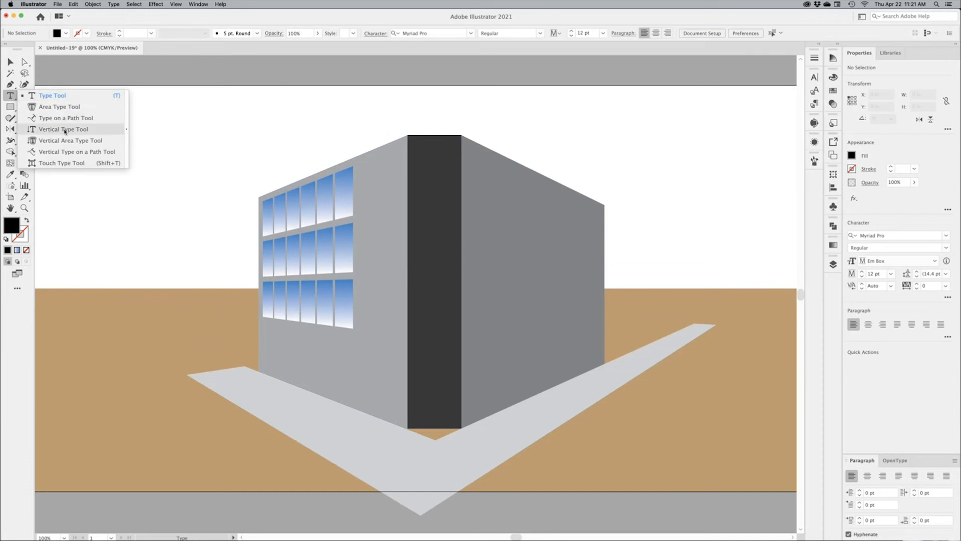
{"action": "left_click", "coordinate": [64, 130]}
{"action": "left_click", "coordinate": [134, 119]}
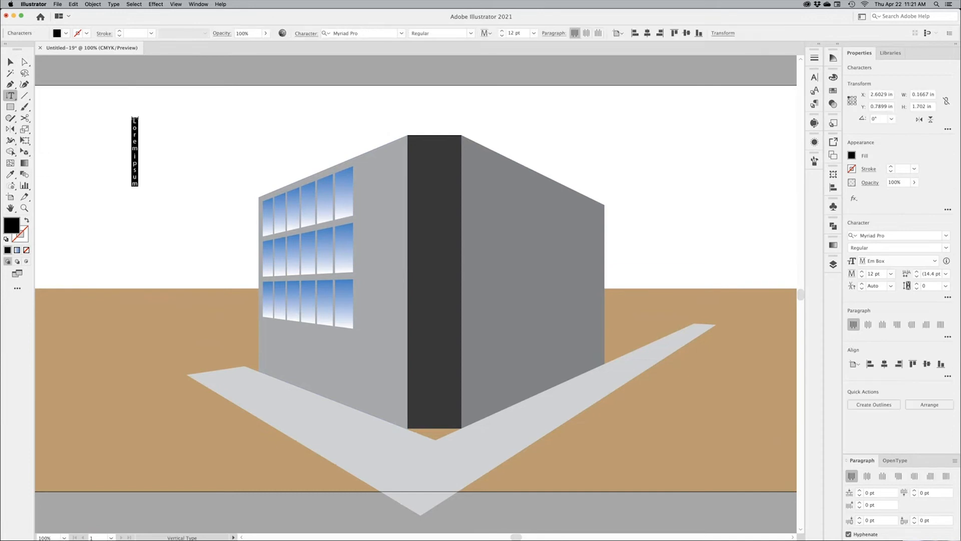
{"action": "type", "text": "COFFEE"}
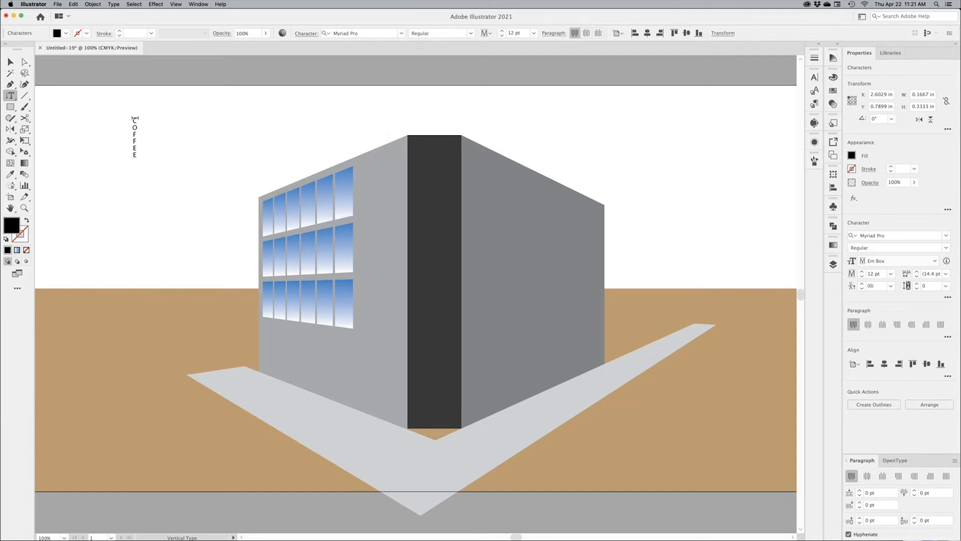
{"action": "type", "text": "SHOP"}
Set the font of the whole vertical COFFEE SHOP text to Rockwell Extra Bold
{"action": "key", "text": "super+a"}
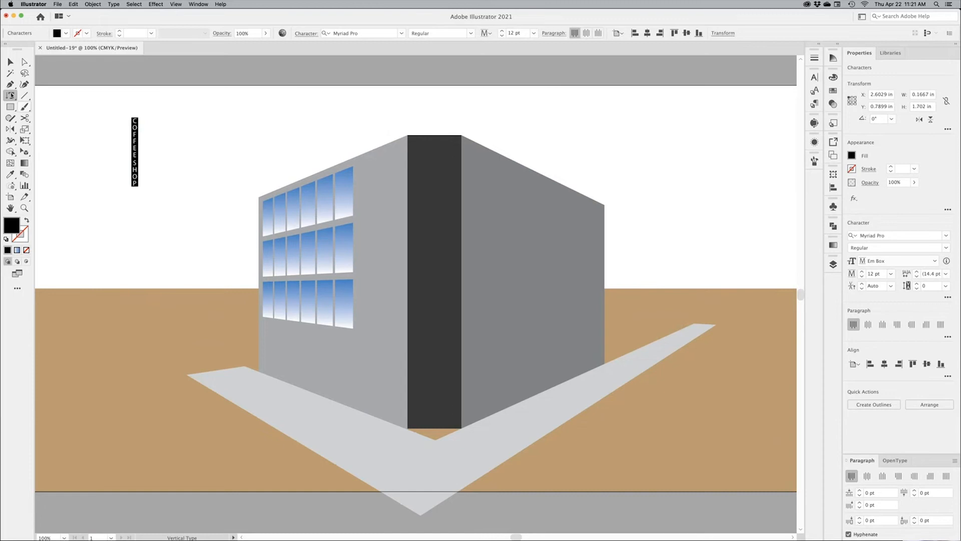
{"action": "left_click", "coordinate": [471, 35]}
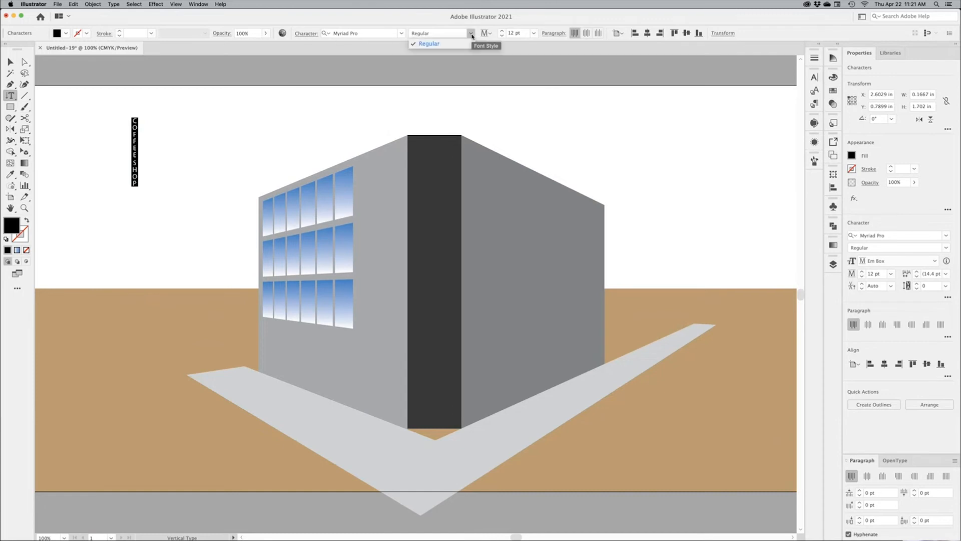
{"action": "left_click", "coordinate": [472, 35]}
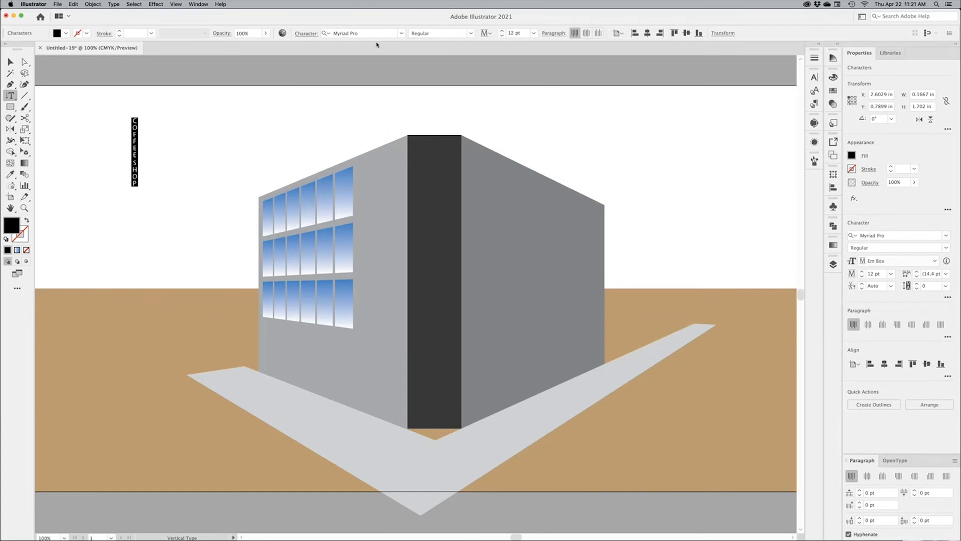
{"action": "left_click", "coordinate": [402, 33]}
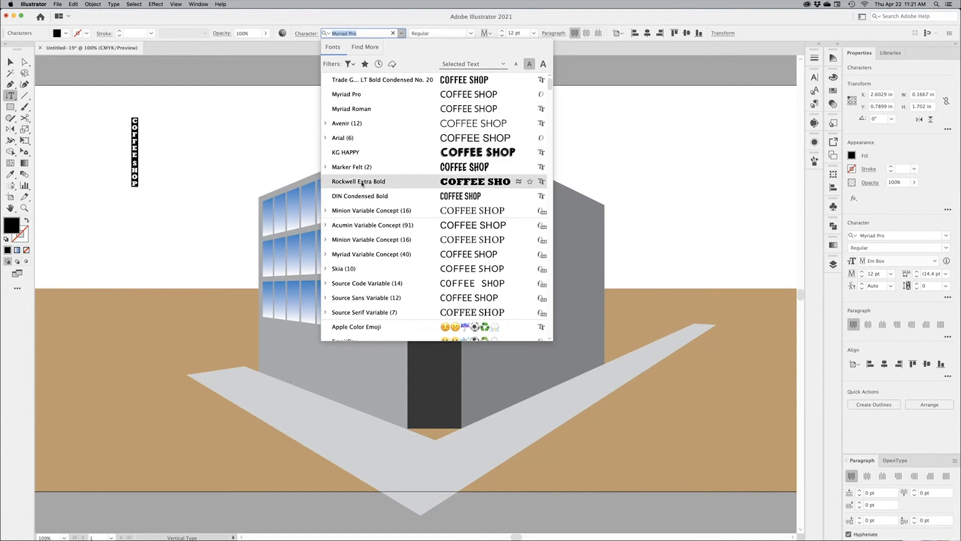
{"action": "left_click", "coordinate": [362, 184]}
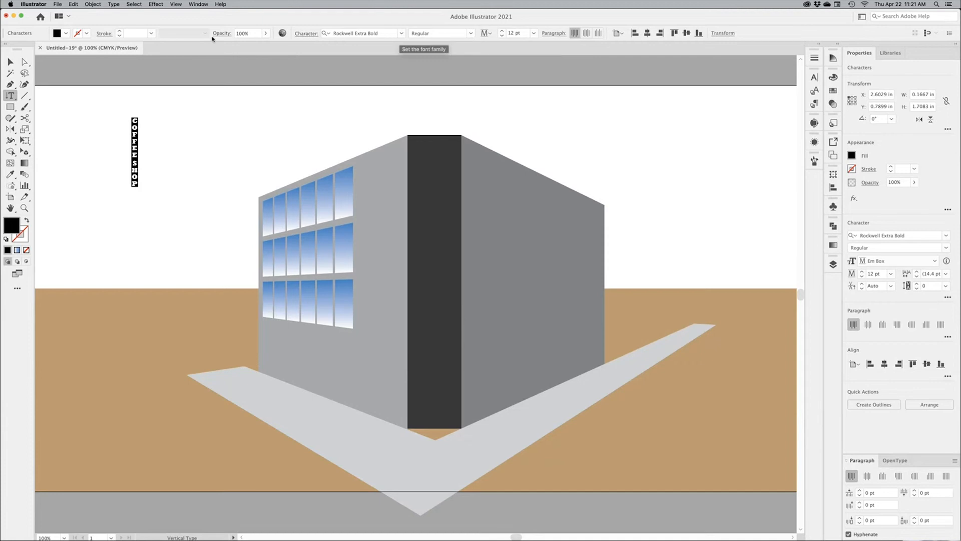
Scale the COFFEE SHOP text up to about 28.07 pt and move it to about X 3.01, Y 1.32 in
{"action": "left_click", "coordinate": [10, 61]}
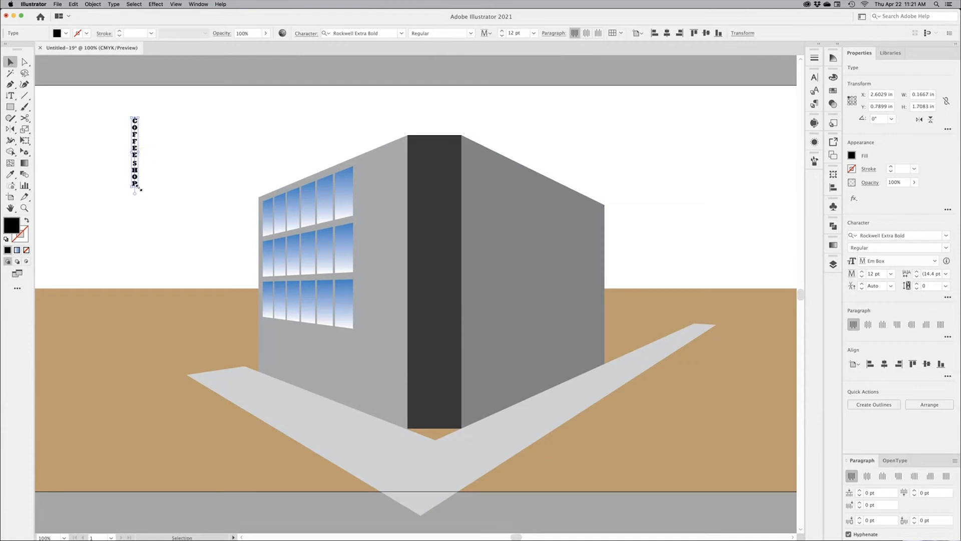
{"action": "left_click_drag", "start_coordinate": [140, 188], "coordinate": [179, 278]}
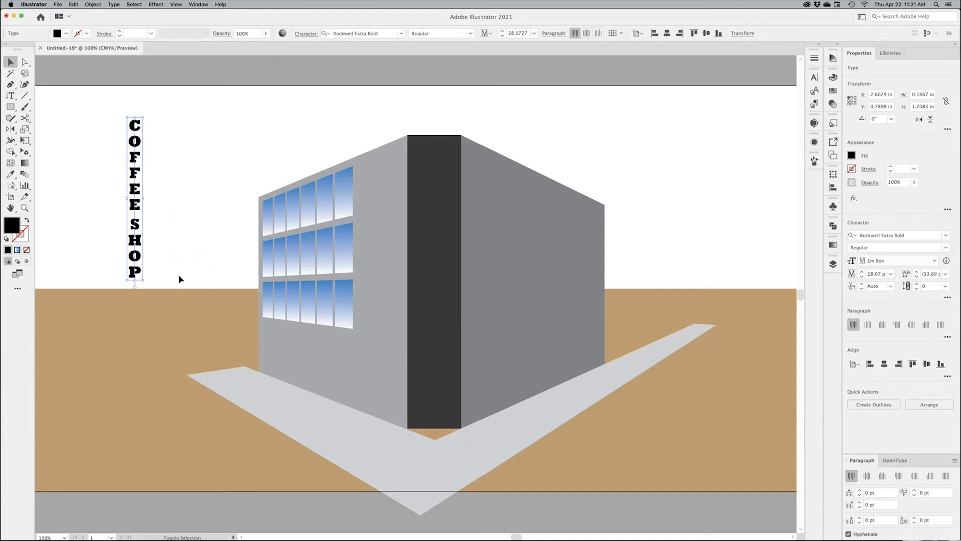
{"action": "double_click", "coordinate": [131, 240]}
{"action": "left_click_drag", "start_coordinate": [134, 218], "coordinate": [134, 231]}
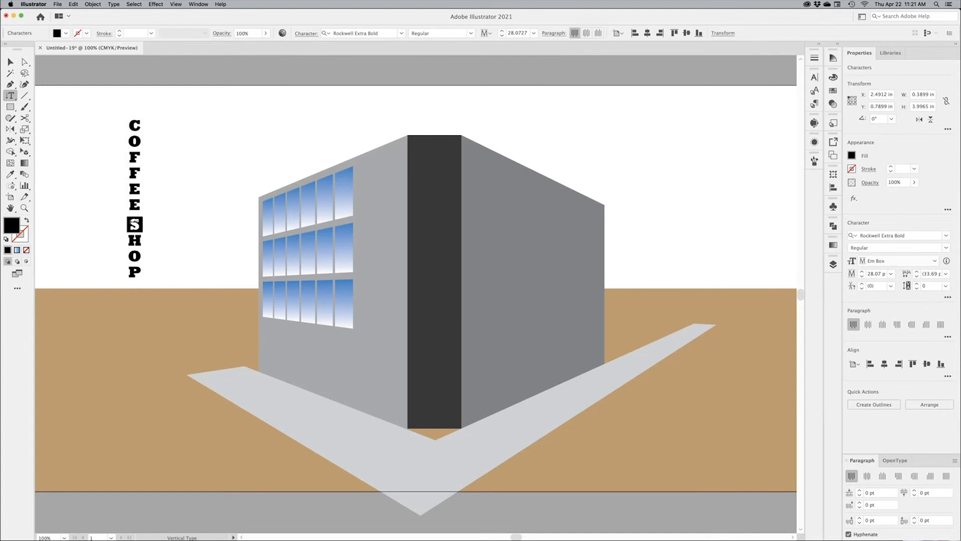
{"action": "left_click", "coordinate": [10, 61]}
{"action": "left_click_drag", "start_coordinate": [128, 146], "coordinate": [158, 111]}
{"action": "left_click_drag", "start_coordinate": [155, 169], "coordinate": [155, 170]}
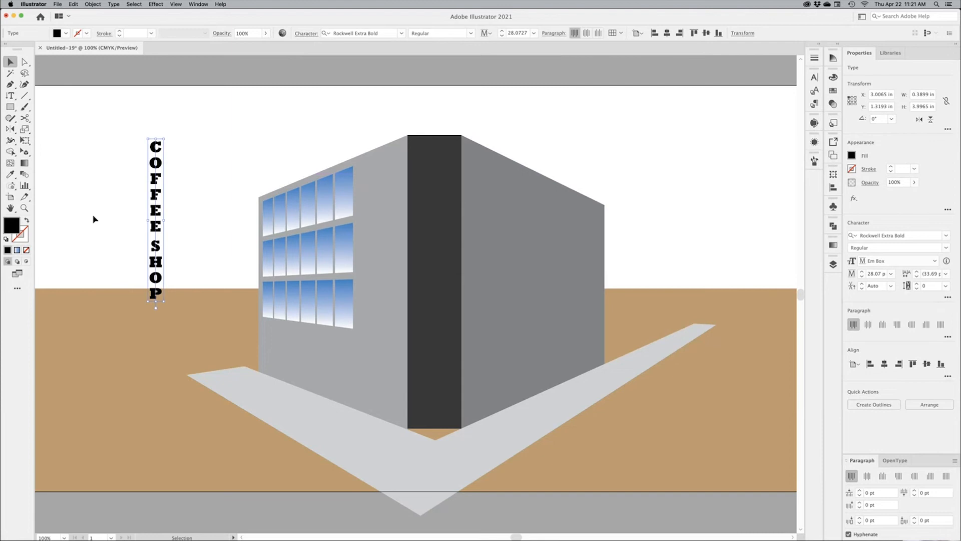
Give the COFFEE SHOP text the default white fill and black 1 pt stroke, and enlarge it to about 33.92 pt at about X 2.96, Y 0.89 in
{"action": "left_click", "coordinate": [6, 239]}
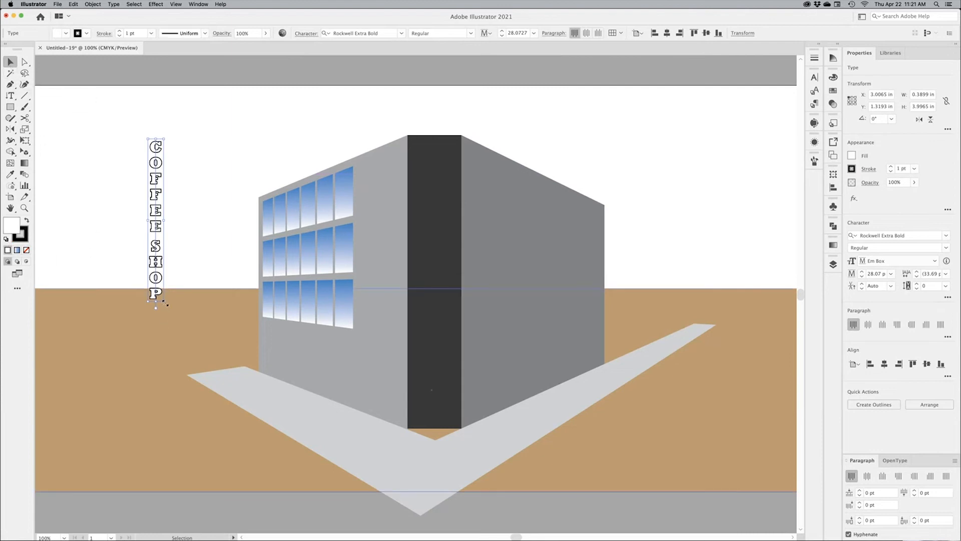
{"action": "left_click_drag", "start_coordinate": [165, 304], "coordinate": [178, 326]}
{"action": "left_click_drag", "start_coordinate": [153, 218], "coordinate": [151, 202]}
Show the perspective grid and activate the Perspective Selection tool
{"action": "left_click", "coordinate": [24, 153]}
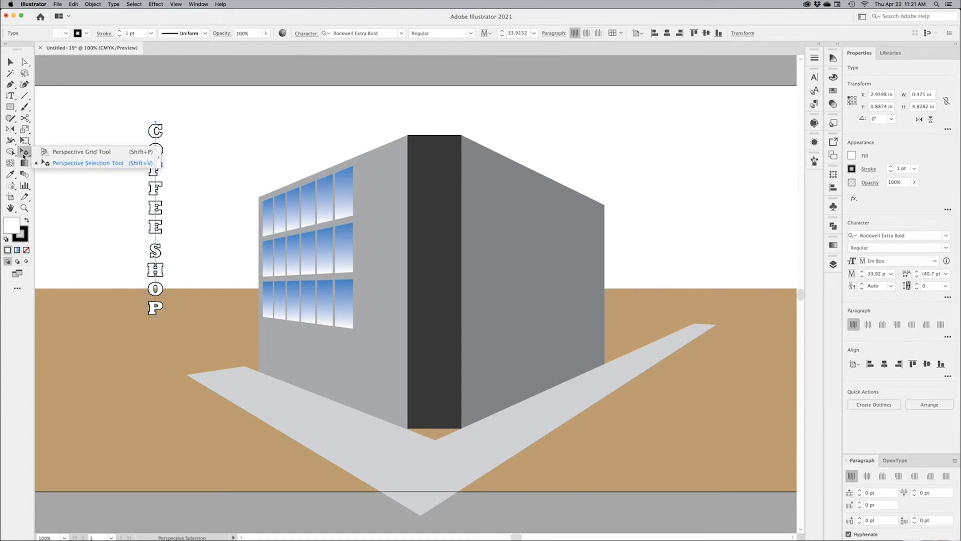
{"action": "left_click", "coordinate": [55, 153]}
{"action": "left_click", "coordinate": [23, 153]}
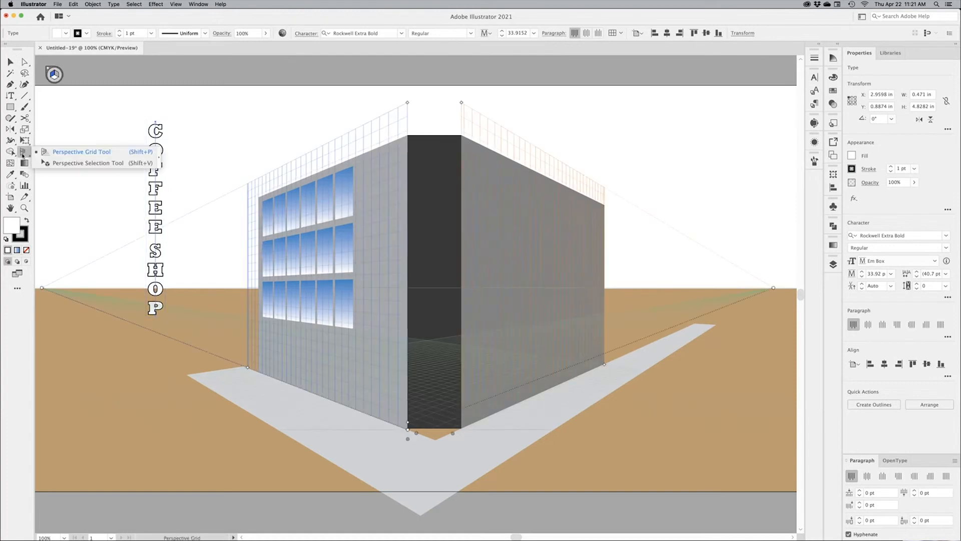
{"action": "left_click", "coordinate": [58, 168]}
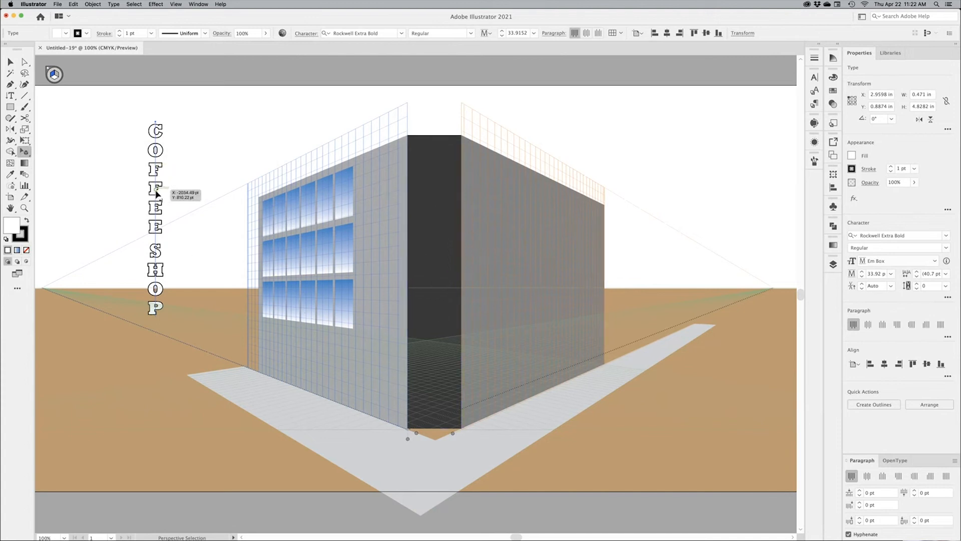
Attach the COFFEE SHOP text to the left wall beside the windows and scale it to about 0.80 × 6.64 in at X -1.50, Y 6.99 in
{"action": "left_click_drag", "start_coordinate": [161, 190], "coordinate": [382, 218]}
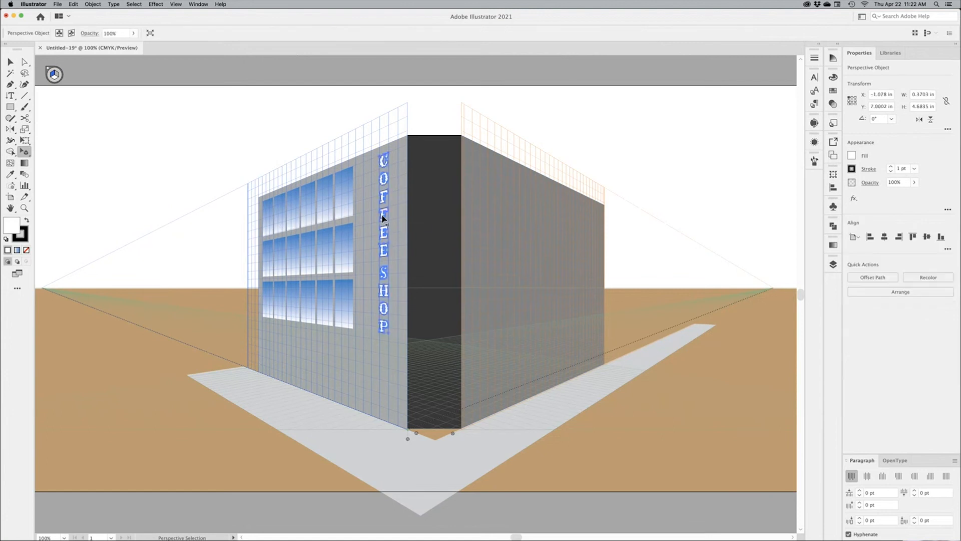
{"action": "key", "text": "super+z"}
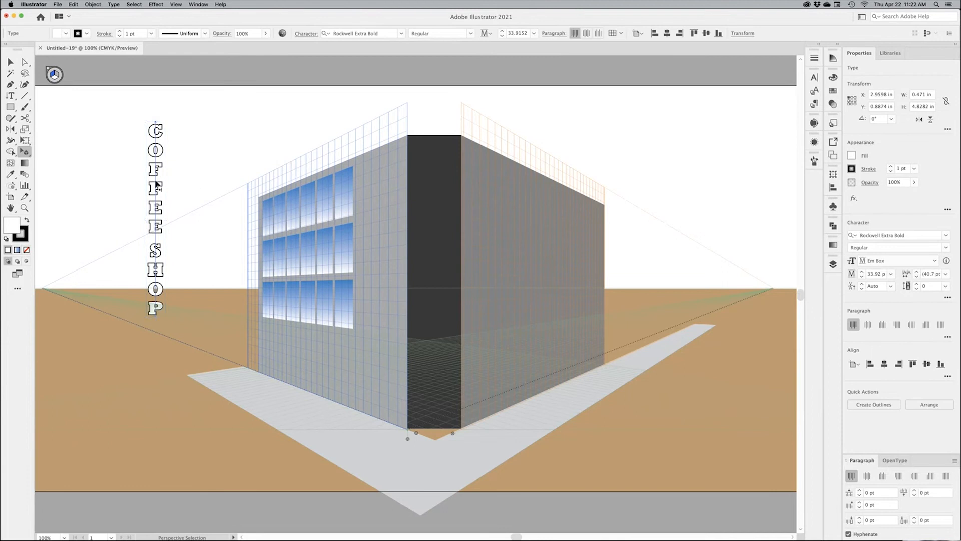
{"action": "left_click_drag", "start_coordinate": [156, 183], "coordinate": [369, 217]}
{"action": "left_click_drag", "start_coordinate": [373, 337], "coordinate": [382, 419]}
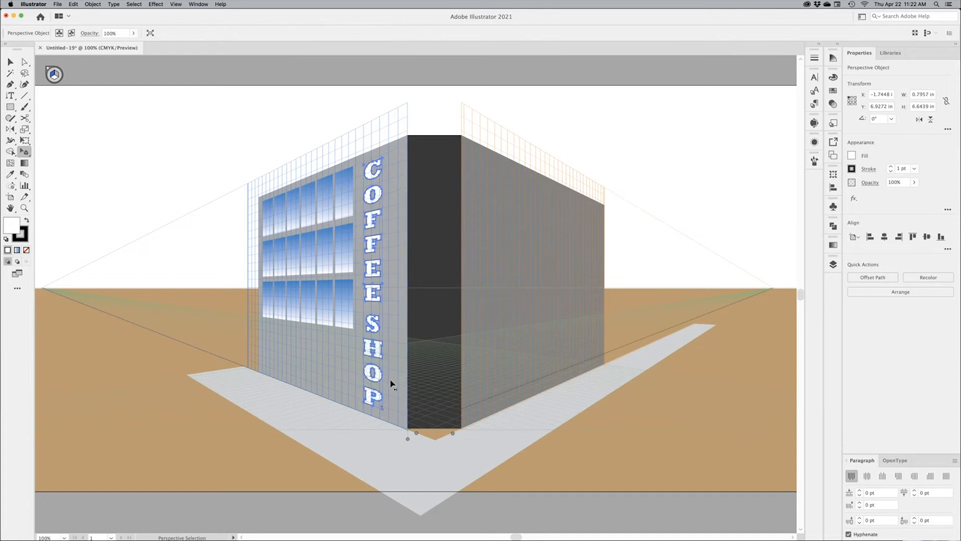
{"action": "left_click_drag", "start_coordinate": [375, 240], "coordinate": [381, 240]}
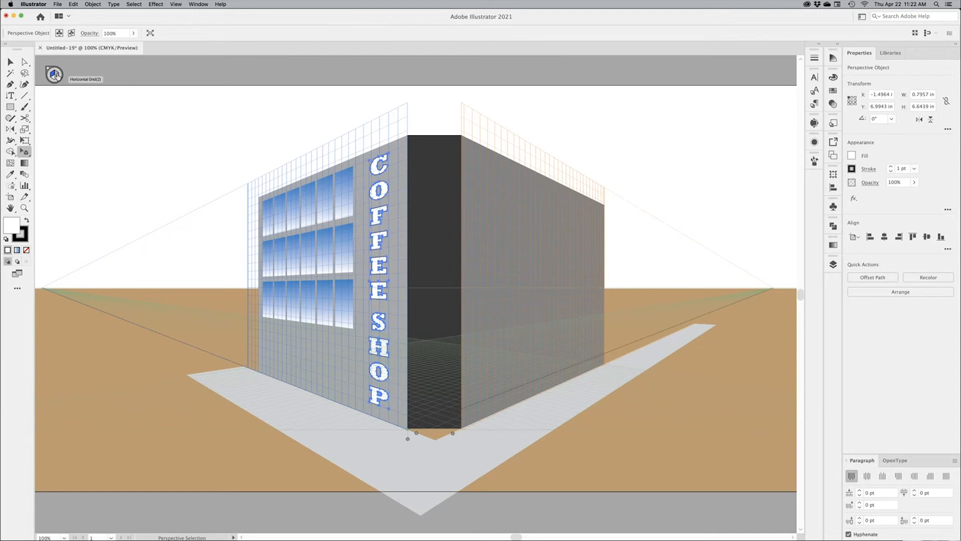
Paste a COFFEE SHOP copy and attach it to the right wall's plane near its far edge, at about X -10.45, Y 7.00 in
{"action": "left_click", "coordinate": [57, 75]}
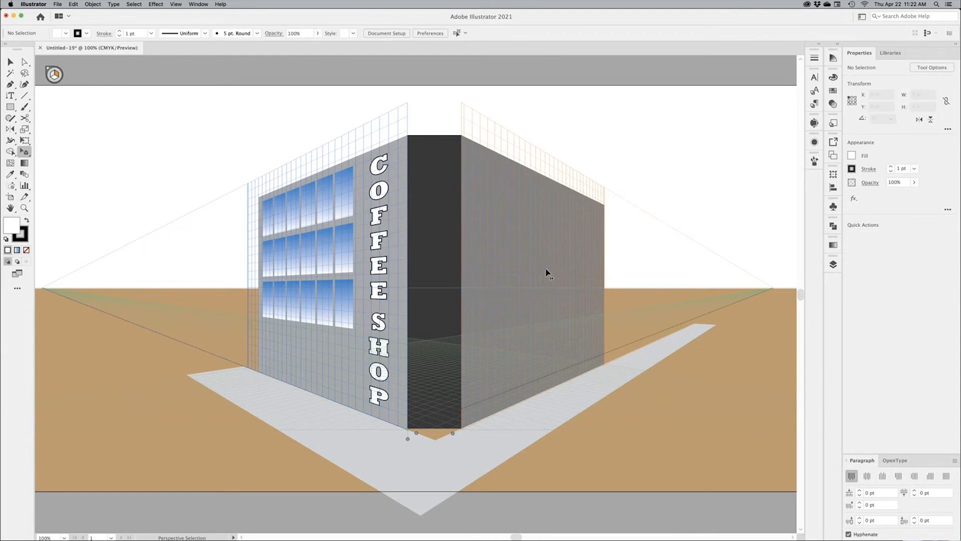
{"action": "key", "text": "super+v"}
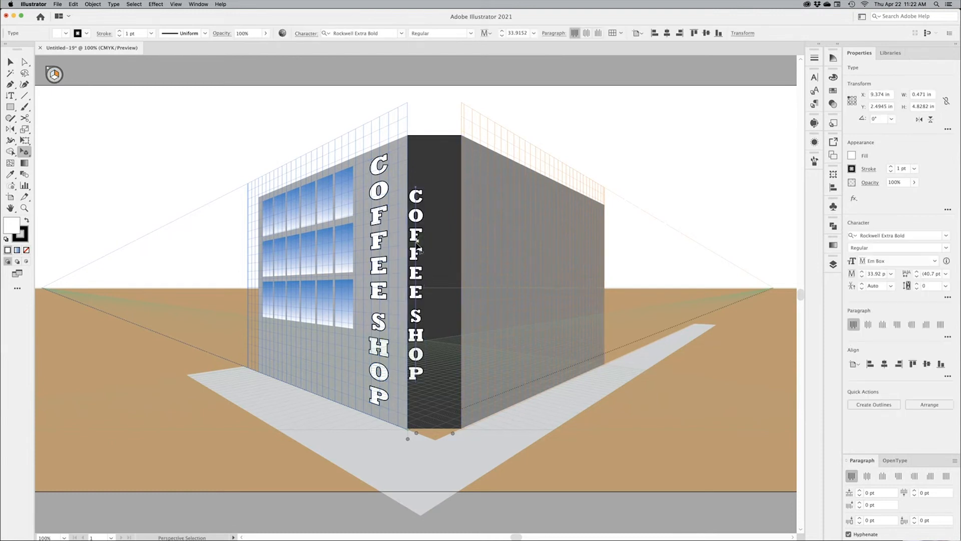
{"action": "left_click_drag", "start_coordinate": [418, 239], "coordinate": [601, 290]}
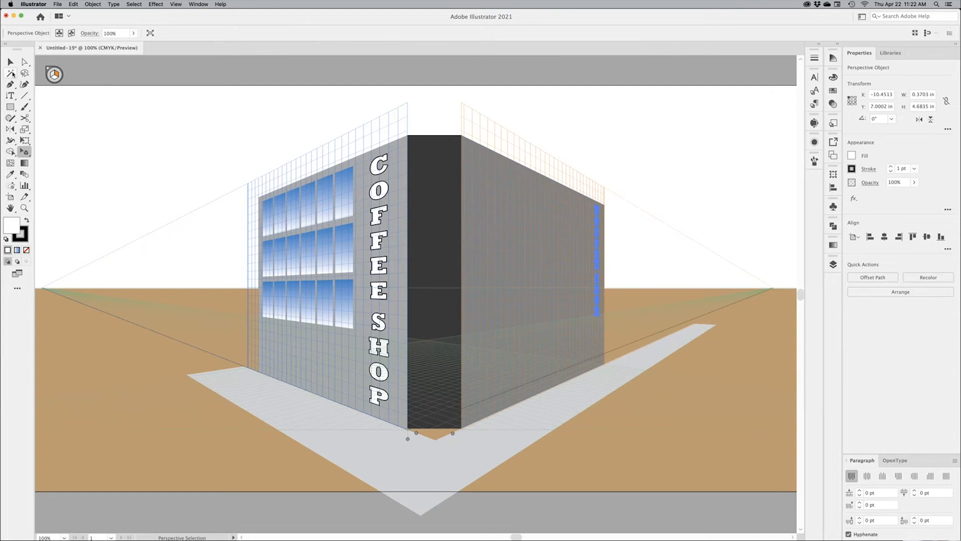
{"action": "left_click", "coordinate": [10, 61]}
{"action": "left_click", "coordinate": [215, 139]}
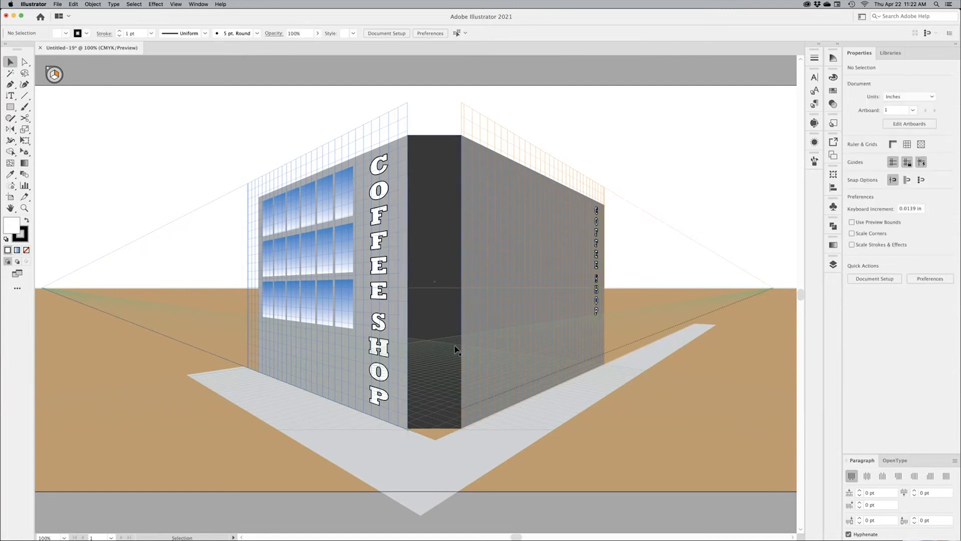
Try to remove the black stroke from the COFFEE SHOP text on the right wall
{"action": "left_click", "coordinate": [597, 239]}
{"action": "left_click", "coordinate": [26, 221]}
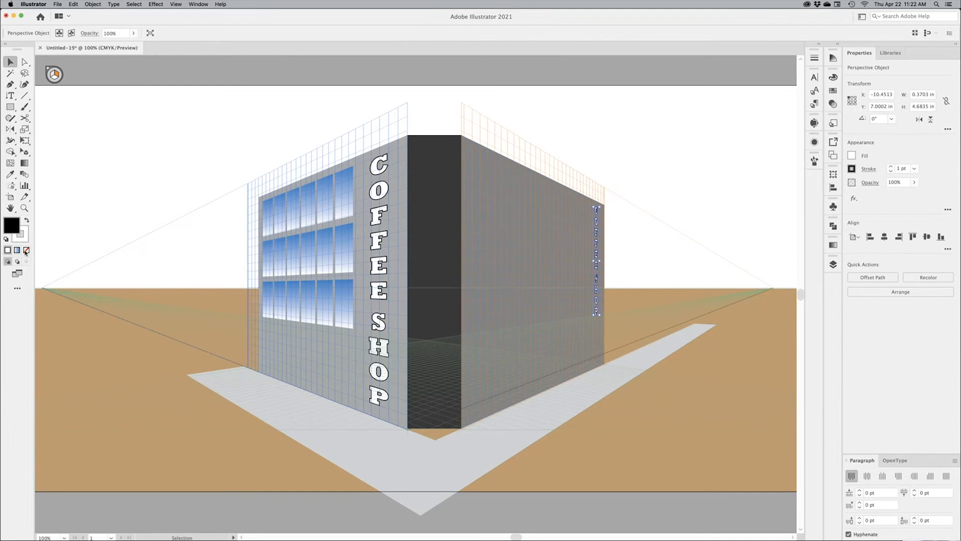
{"action": "left_click", "coordinate": [25, 240]}
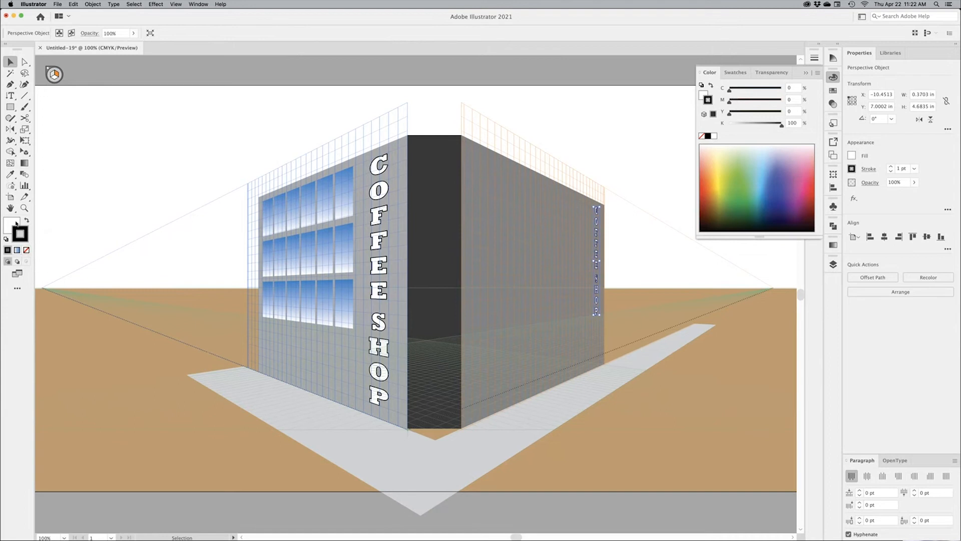
{"action": "left_click", "coordinate": [142, 150]}
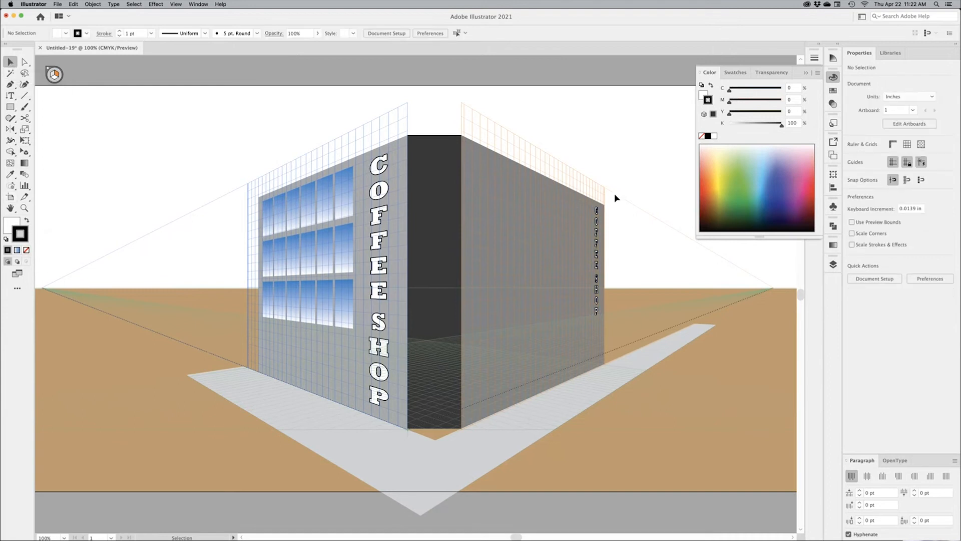
{"action": "left_click", "coordinate": [595, 216]}
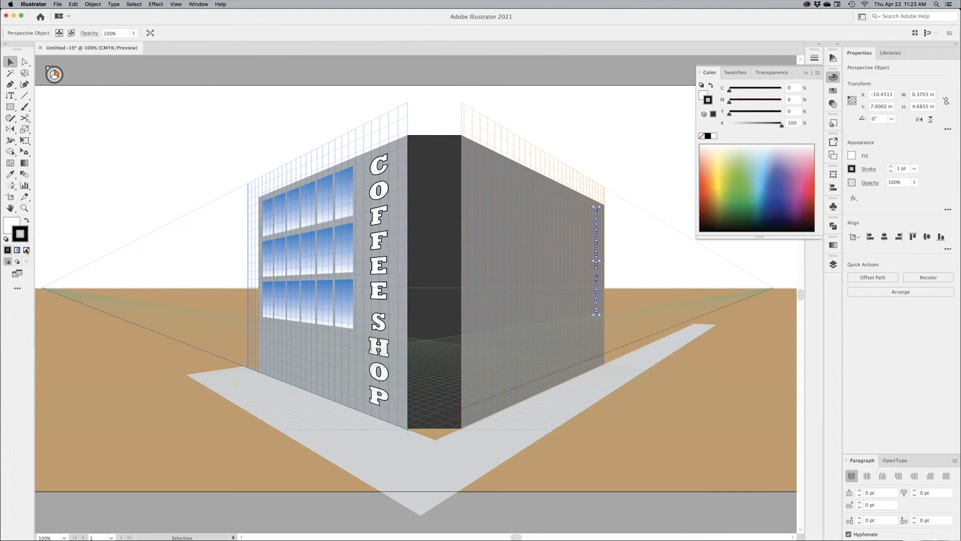
{"action": "left_click", "coordinate": [150, 147]}
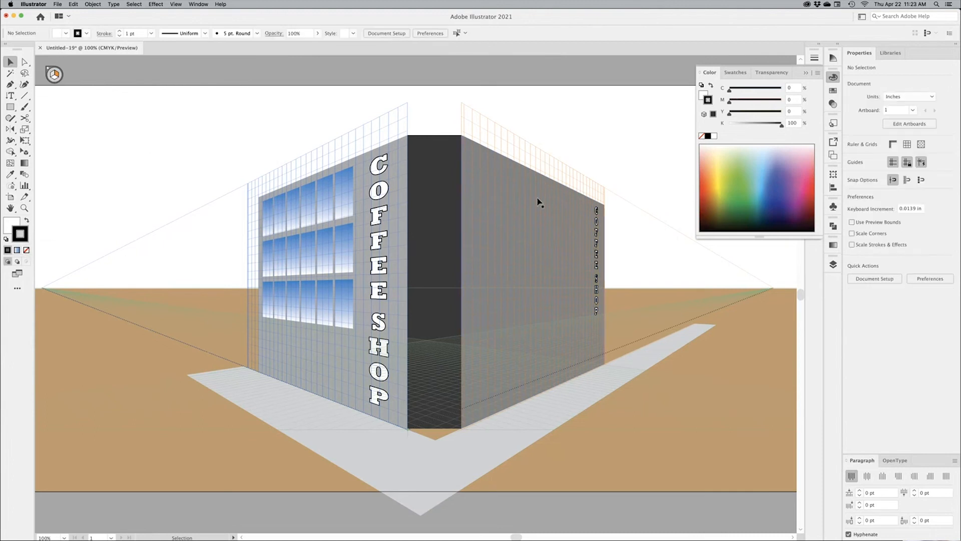
Examine the appearance attributes of the right wall's COFFEE SHOP text up close
{"action": "left_click", "coordinate": [599, 248]}
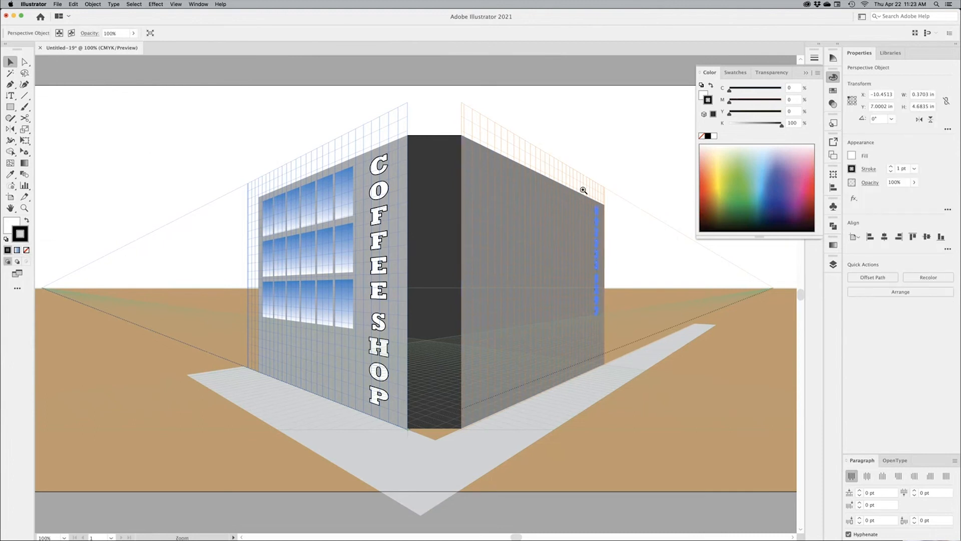
{"action": "left_click", "coordinate": [582, 189], "text": "super"}
{"action": "left_click_drag", "start_coordinate": [679, 290], "coordinate": [715, 322]}
{"action": "left_click_drag", "start_coordinate": [661, 307], "coordinate": [423, 197]}
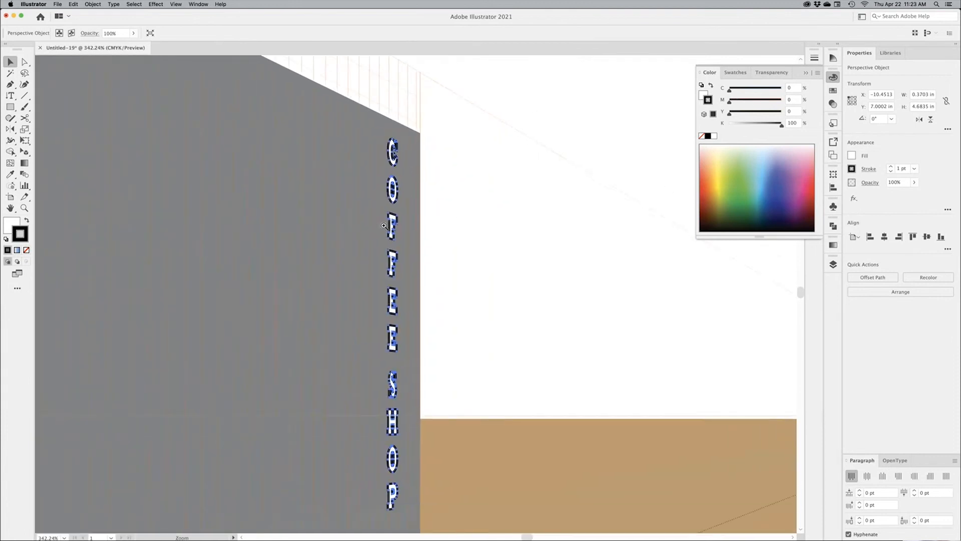
{"action": "left_click_drag", "start_coordinate": [379, 225], "coordinate": [416, 233]}
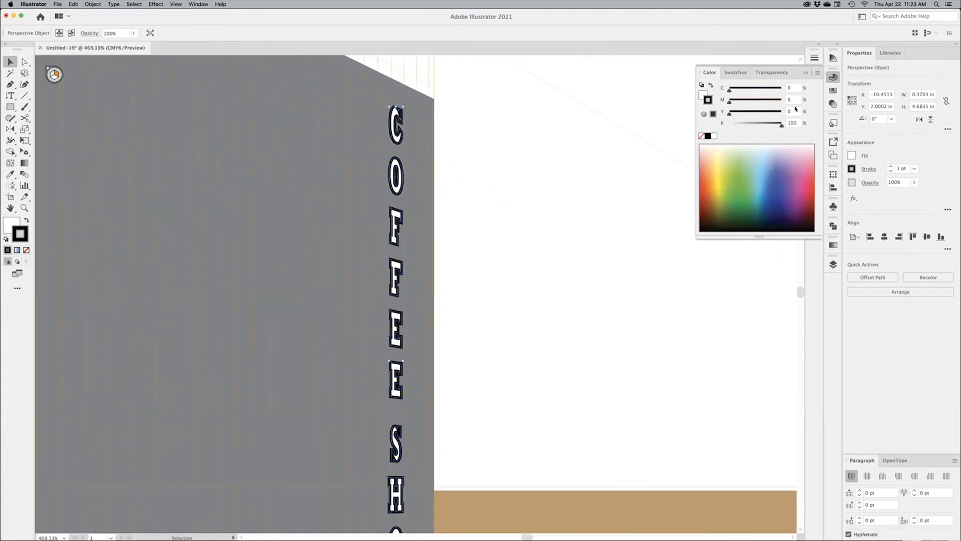
{"action": "left_click", "coordinate": [806, 73]}
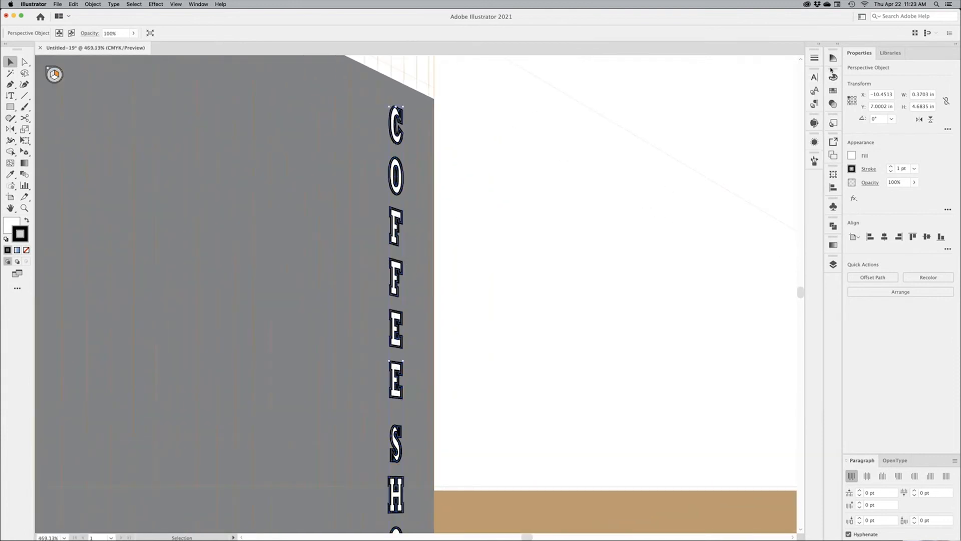
{"action": "left_click", "coordinate": [815, 143]}
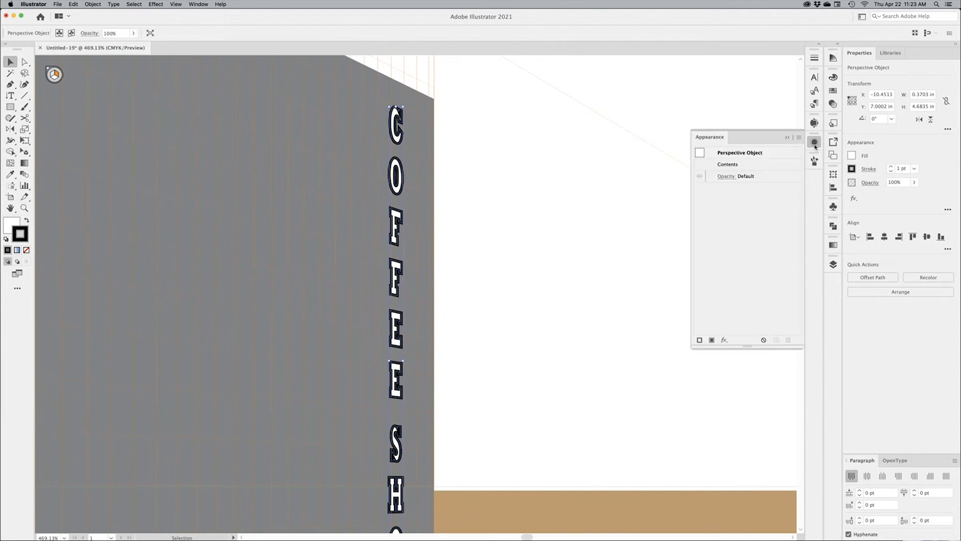
{"action": "left_click", "coordinate": [199, 4]}
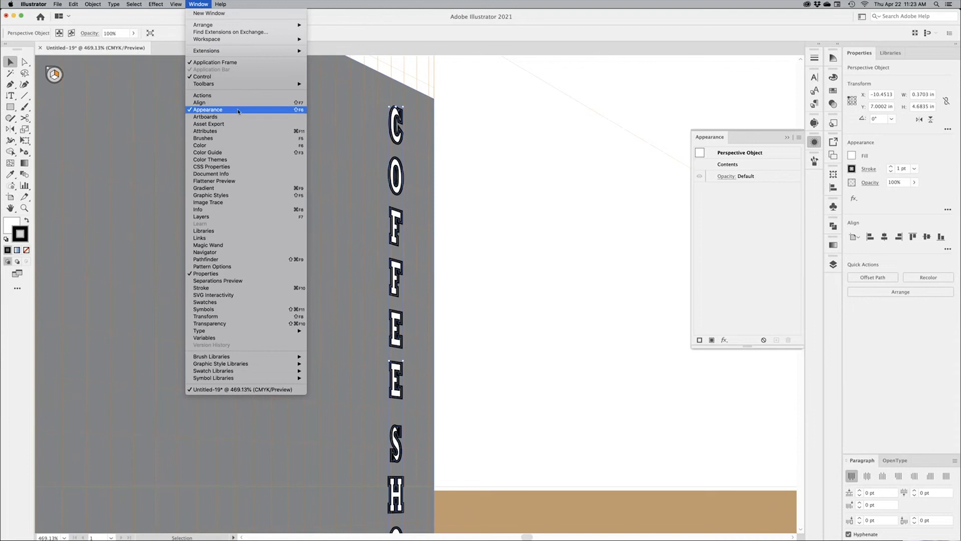
{"action": "left_click", "coordinate": [532, 159]}
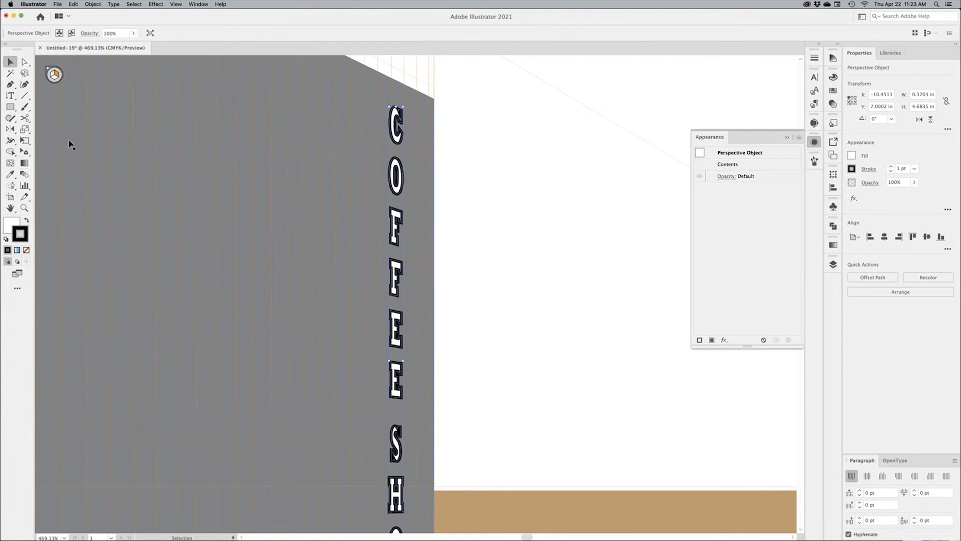
Hide the perspective grid and reselect the right wall's COFFEE SHOP text with its fill color active
{"action": "key", "text": "super+shift+i"}
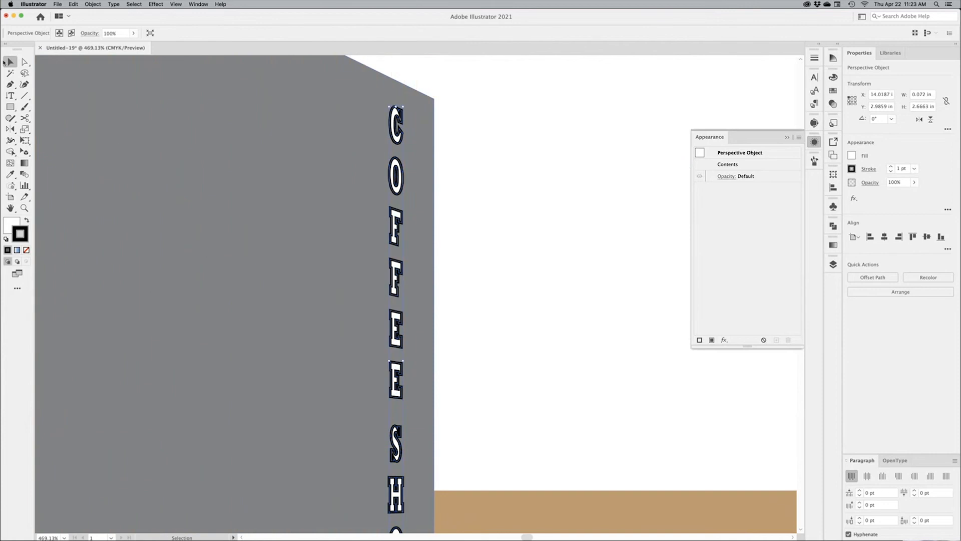
{"action": "left_click", "coordinate": [521, 207]}
{"action": "left_click", "coordinate": [392, 180]}
{"action": "left_click", "coordinate": [567, 218]}
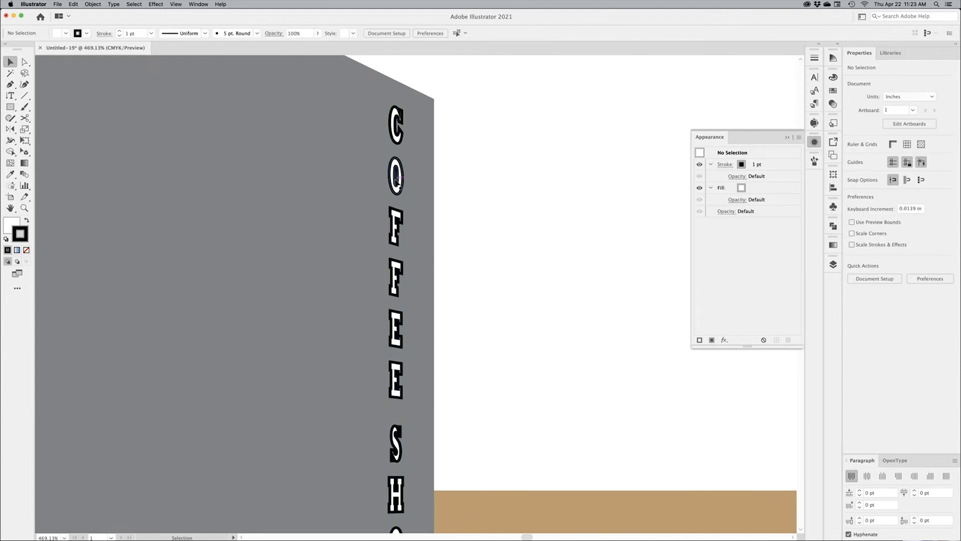
{"action": "left_click", "coordinate": [403, 184]}
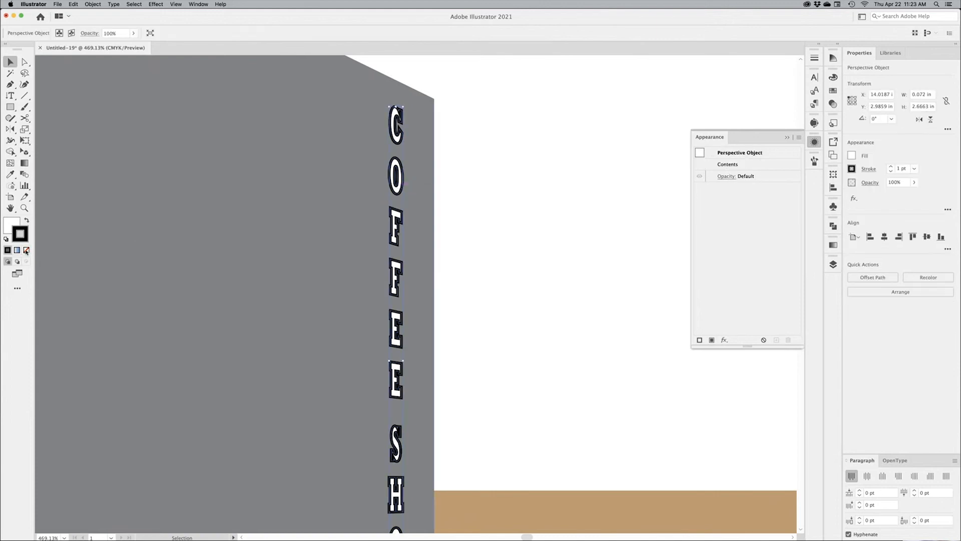
{"action": "left_click", "coordinate": [15, 226]}
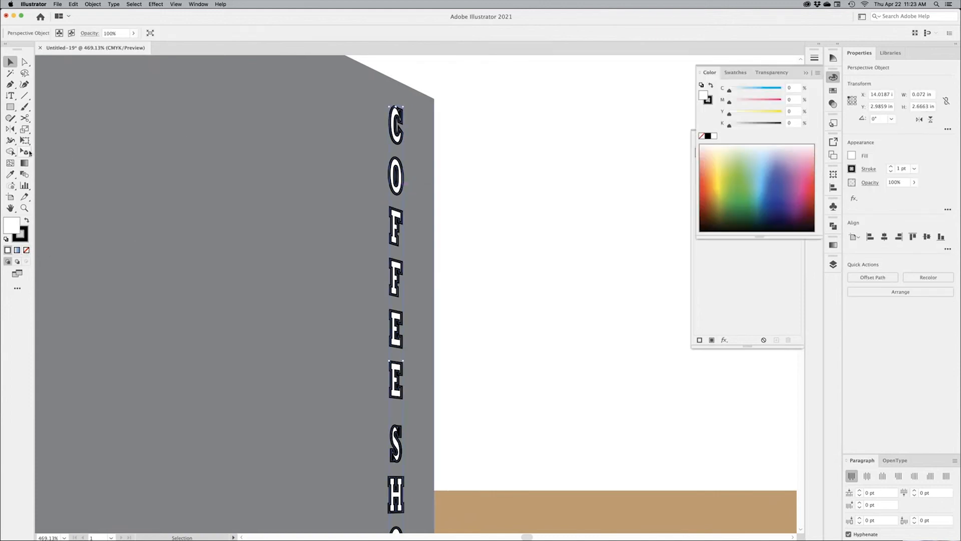
Show the perspective grid again, activate the Perspective Selection tool, and make the right wall text's stroke color active
{"action": "left_click_drag", "start_coordinate": [29, 153], "coordinate": [88, 155]}
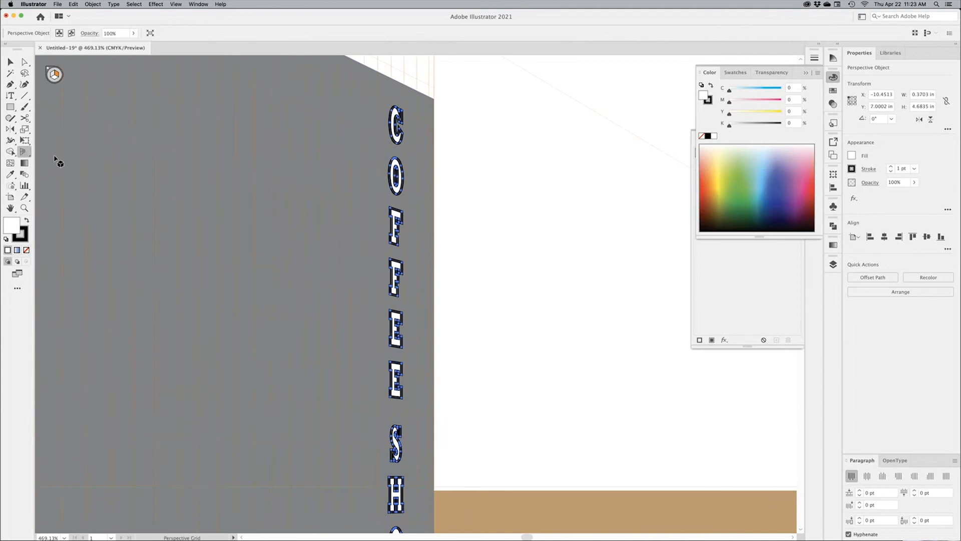
{"action": "left_click_drag", "start_coordinate": [24, 151], "coordinate": [60, 165]}
{"action": "left_click_drag", "start_coordinate": [25, 154], "coordinate": [66, 162]}
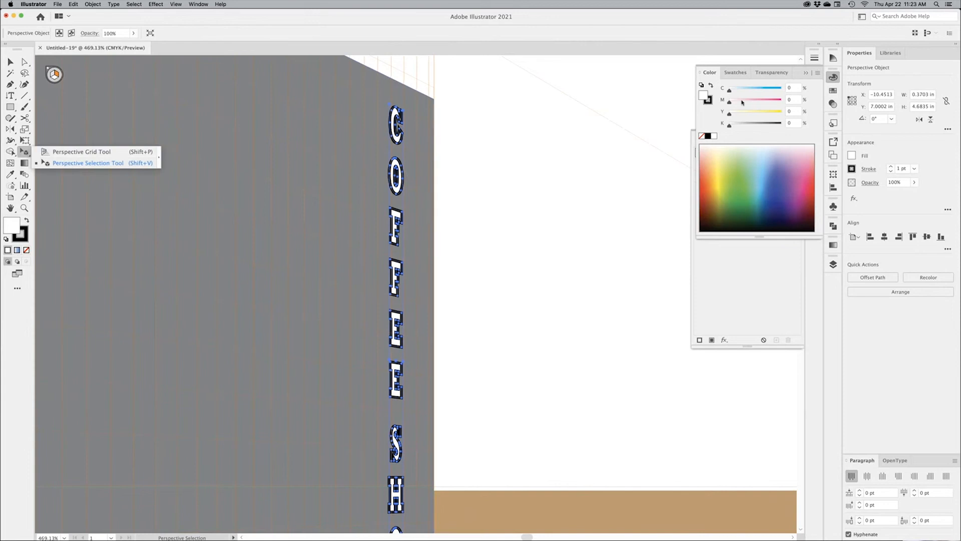
{"action": "left_click", "coordinate": [708, 100]}
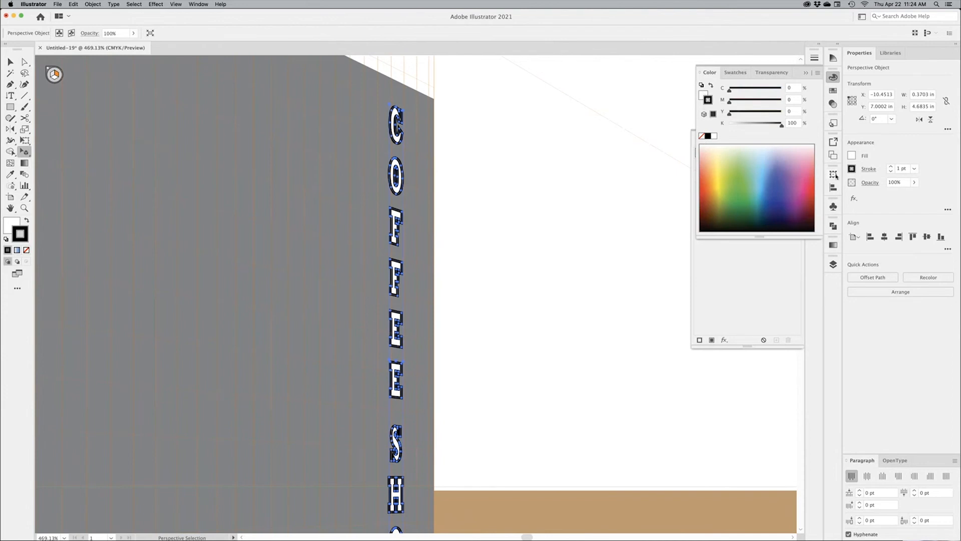
{"action": "left_click", "coordinate": [805, 74]}
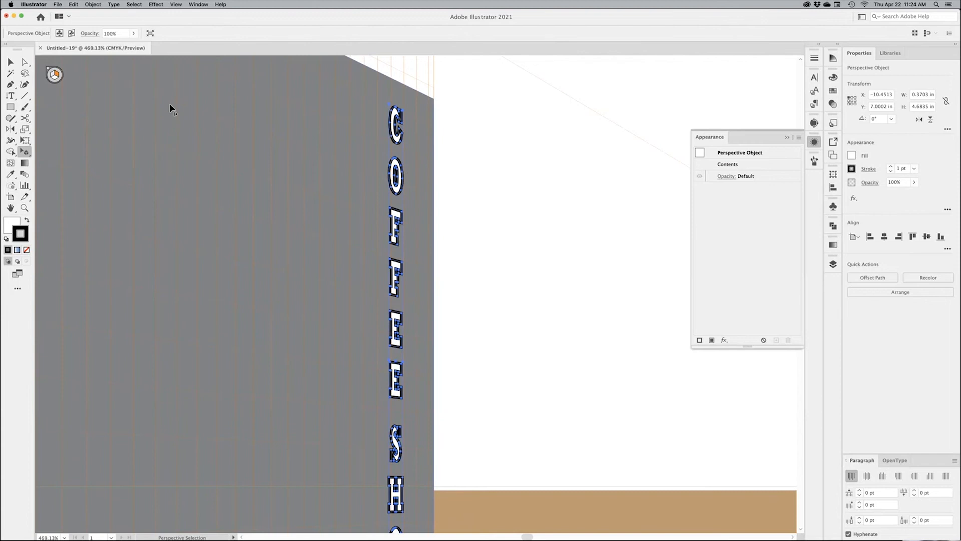
Try to thin the black stroke of the right wall's COFFEE SHOP text to 0.75 pt and down to 0
{"action": "left_click", "coordinate": [914, 170]}
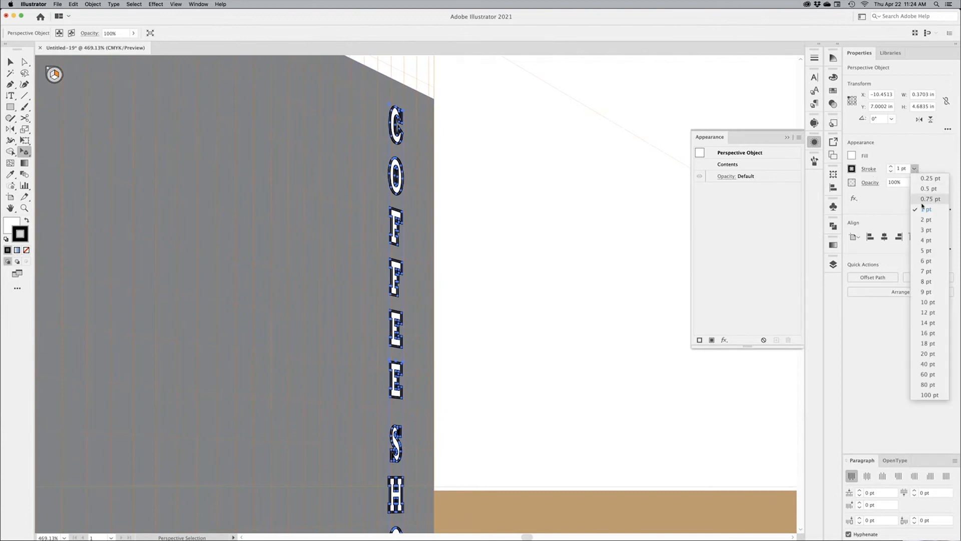
{"action": "left_click", "coordinate": [924, 147]}
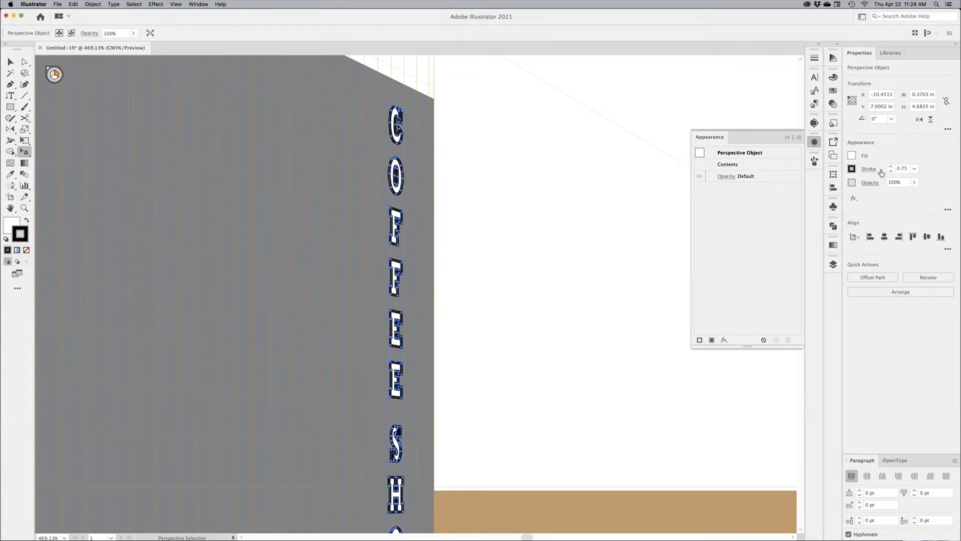
{"action": "left_click", "coordinate": [870, 170]}
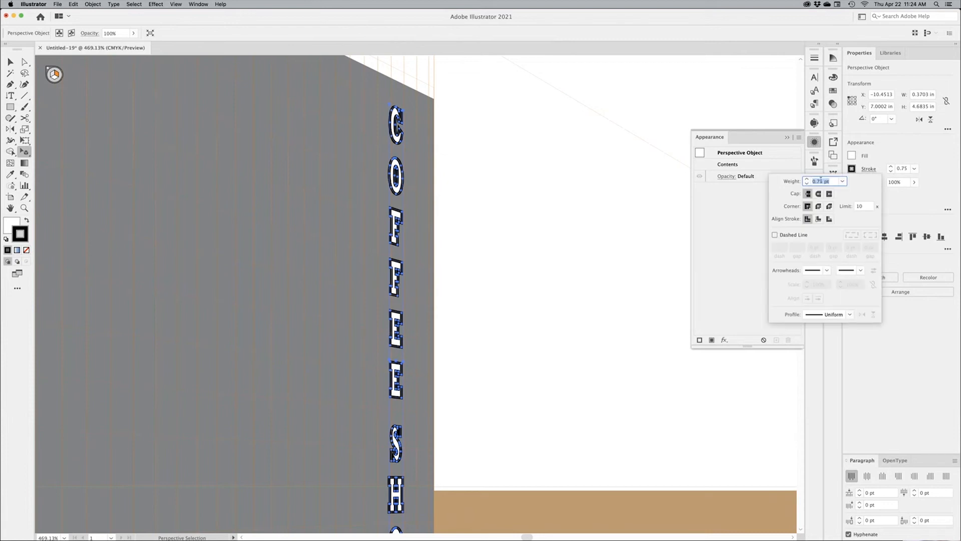
{"action": "type", "text": "0"}
{"action": "key", "text": "Return"}
{"action": "left_click", "coordinate": [868, 164]}
{"action": "left_click", "coordinate": [851, 170]}
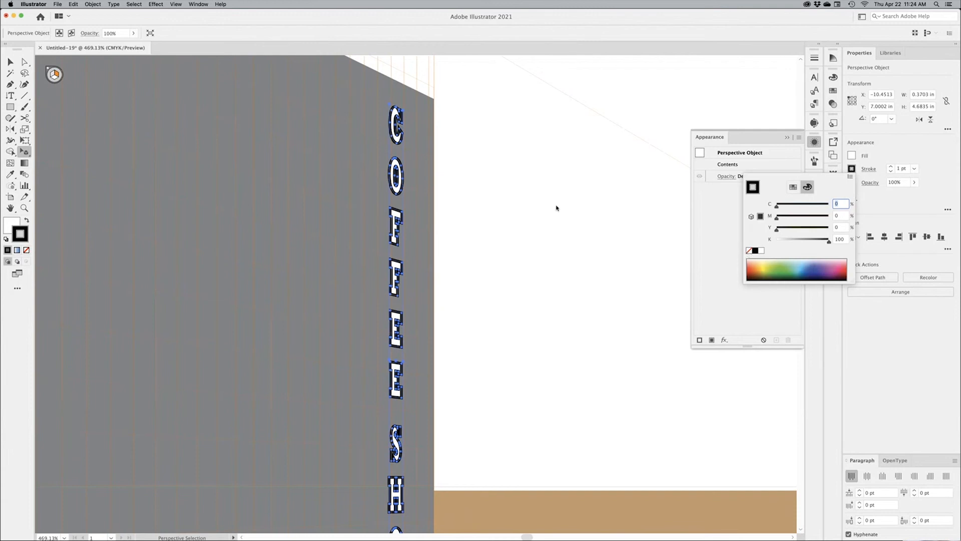
{"action": "key", "text": "Escape"}
{"action": "key", "text": "v"}
{"action": "left_click", "coordinate": [499, 183]}
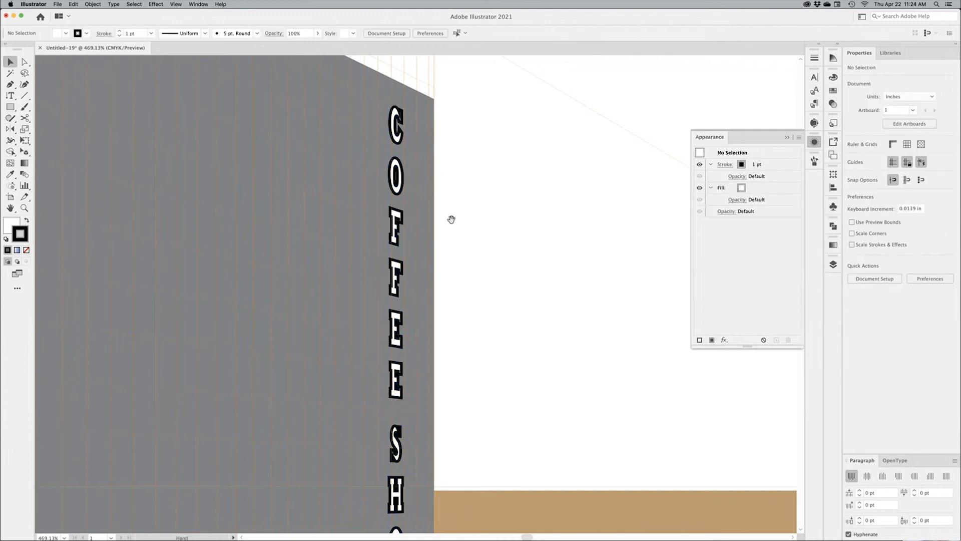
Expand the right wall's COFFEE SHOP perspective text with the Object, Fill and Stroke options
{"action": "scroll", "coordinate": [450, 217], "scroll_direction": "down", "scroll_amount": 5}
{"action": "left_click_drag", "start_coordinate": [425, 209], "coordinate": [489, 180]}
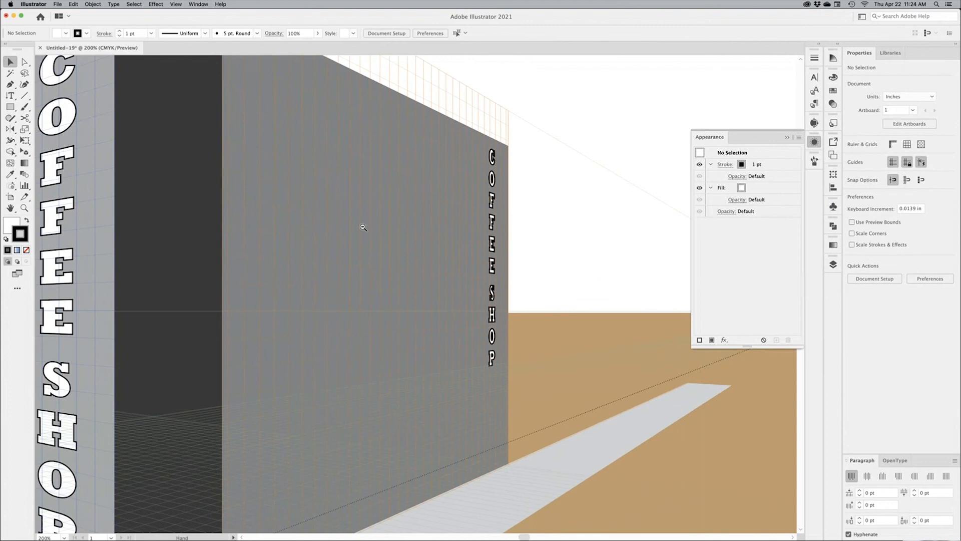
{"action": "left_click", "coordinate": [362, 228], "text": "alt+super"}
{"action": "left_click", "coordinate": [378, 251], "text": "alt+super"}
{"action": "left_click_drag", "start_coordinate": [449, 306], "coordinate": [454, 246]}
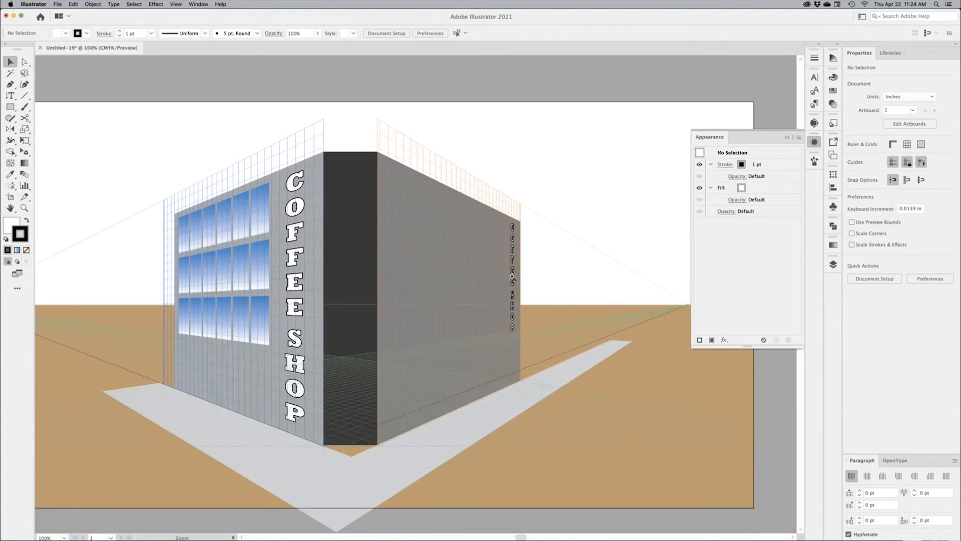
{"action": "left_click_drag", "start_coordinate": [500, 270], "coordinate": [588, 285]}
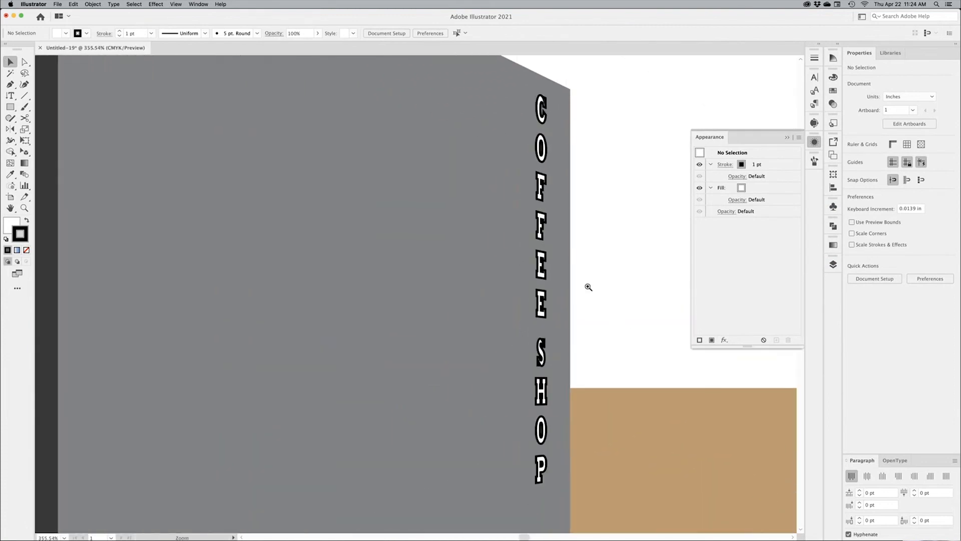
{"action": "left_click", "coordinate": [556, 270]}
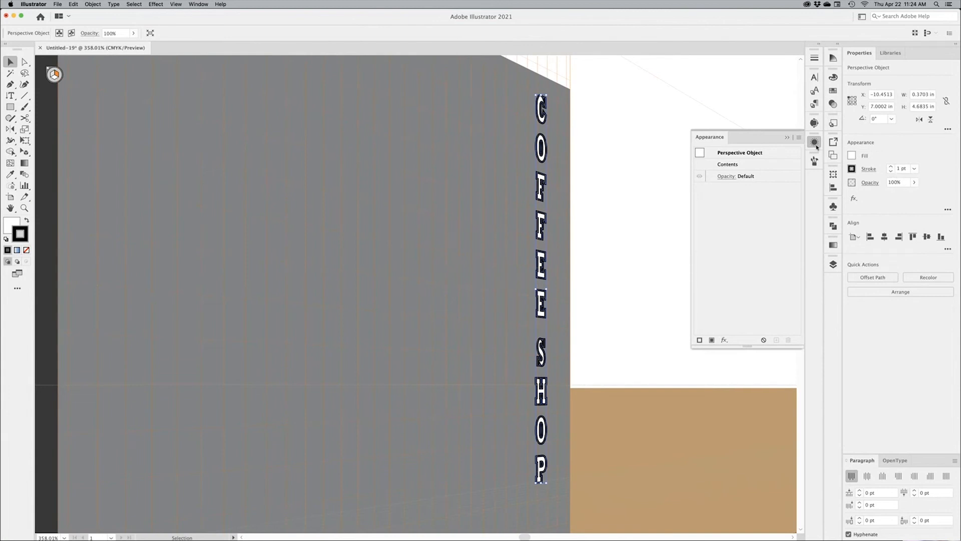
{"action": "left_click", "coordinate": [850, 156]}
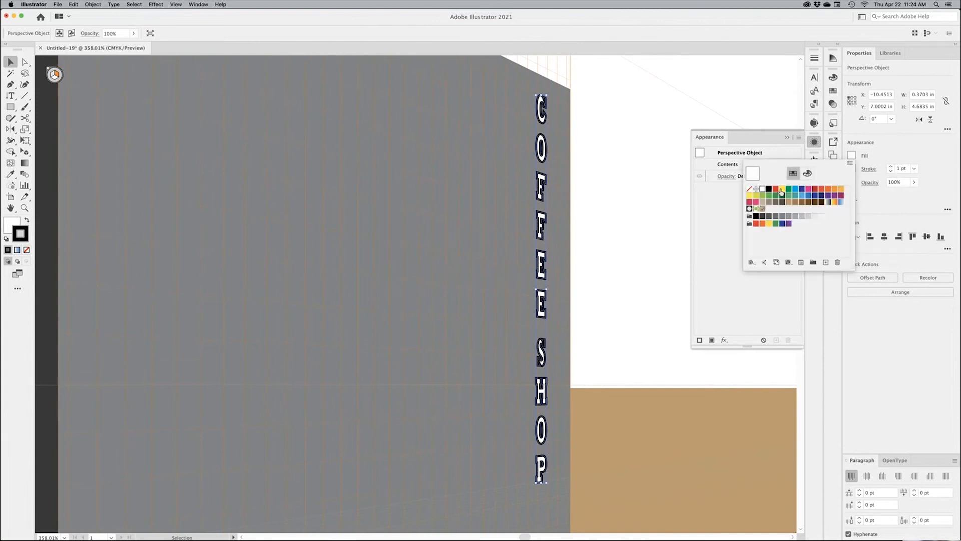
{"action": "left_click", "coordinate": [599, 205]}
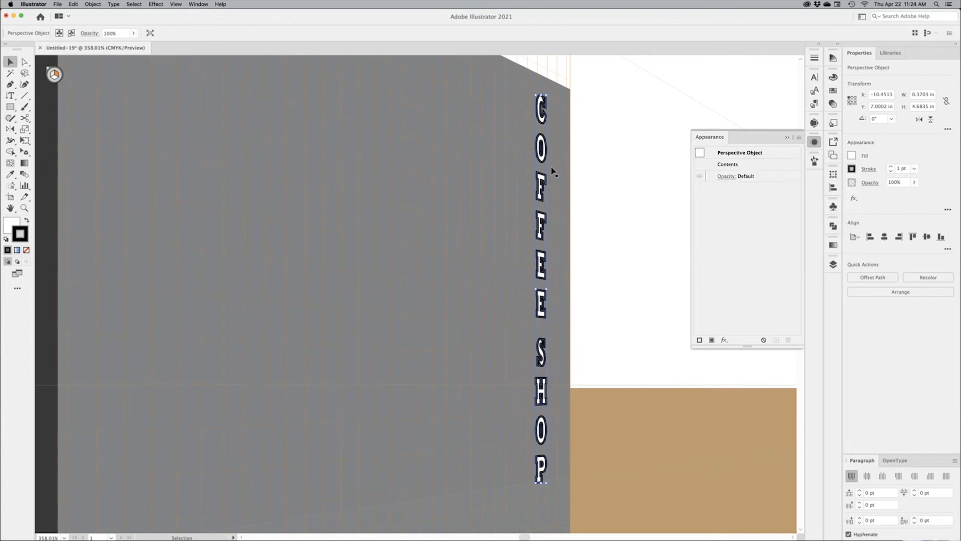
{"action": "left_click", "coordinate": [93, 5]}
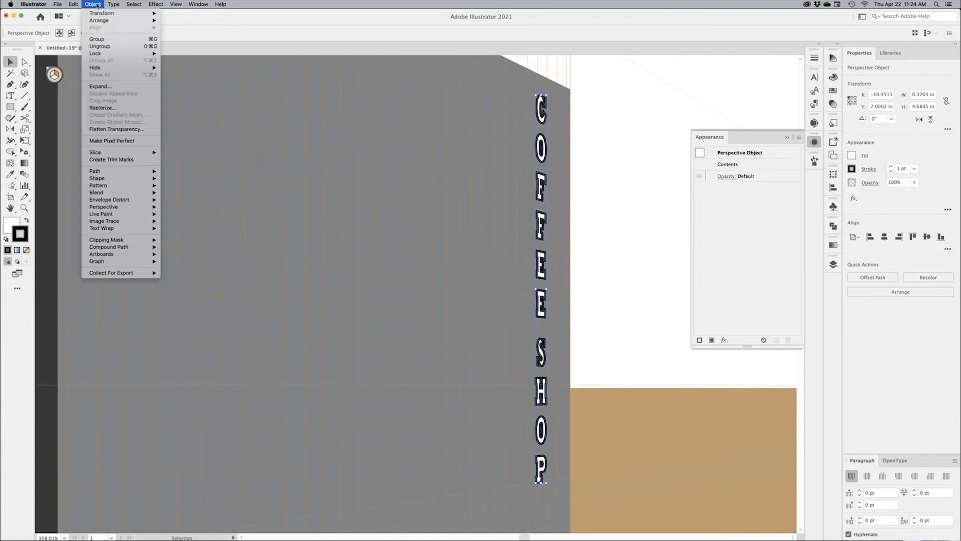
{"action": "left_click", "coordinate": [100, 86]}
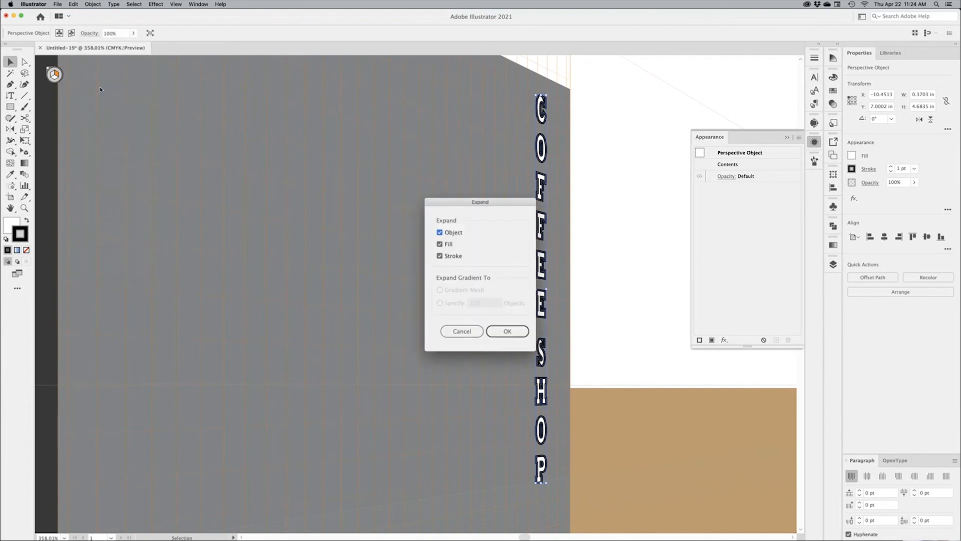
{"action": "left_click", "coordinate": [507, 331]}
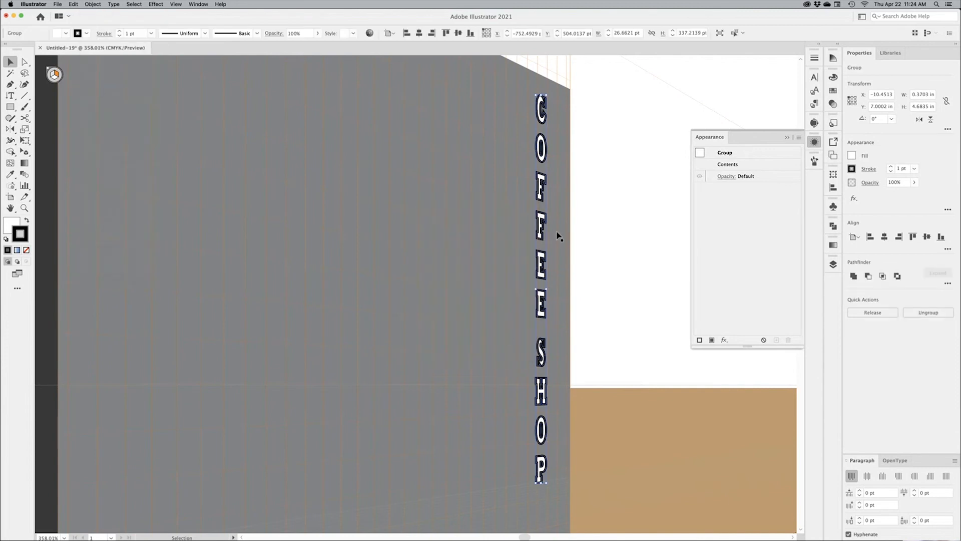
Remove the stroke from the expanded COFFEE SHOP text on the right wall and deselect it
{"action": "left_click", "coordinate": [852, 169]}
{"action": "left_click", "coordinate": [761, 251]}
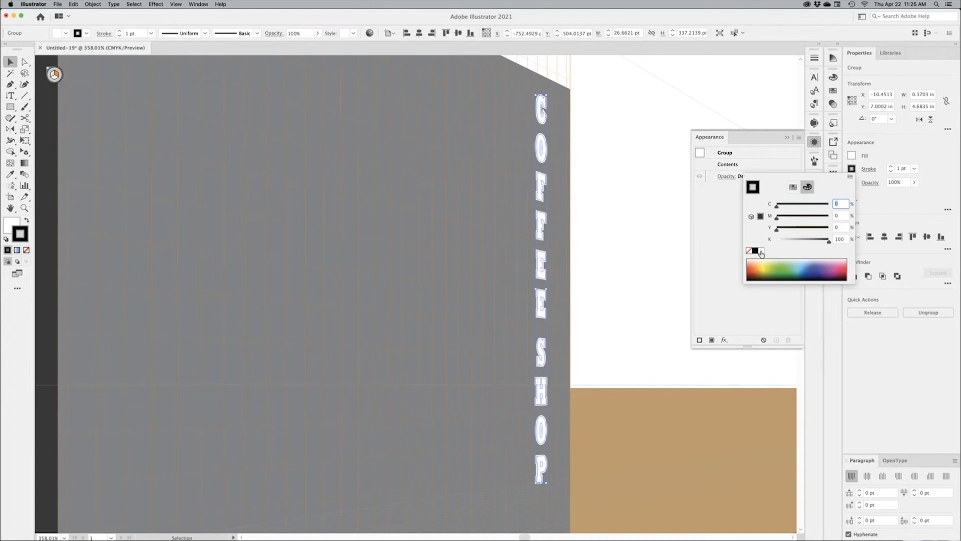
{"action": "left_click", "coordinate": [757, 260]}
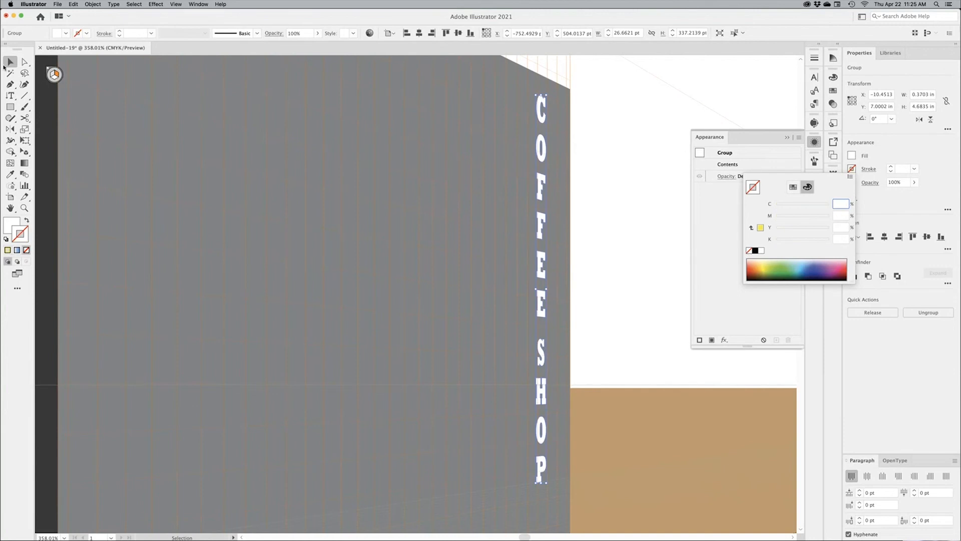
{"action": "key", "text": "Escape"}
{"action": "left_click", "coordinate": [623, 240]}
Open the left wall's COFFEE SHOP perspective text for editing and replace its wording with COFFEE CORNER
{"action": "key", "text": "super+minus"}
{"action": "key", "text": "super+minus"}
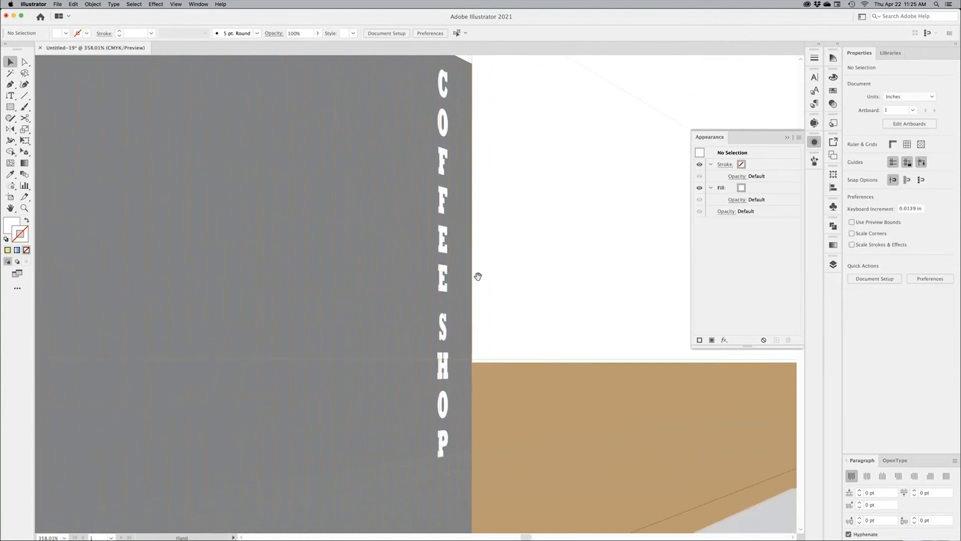
{"action": "left_click_drag", "start_coordinate": [506, 235], "coordinate": [518, 232]}
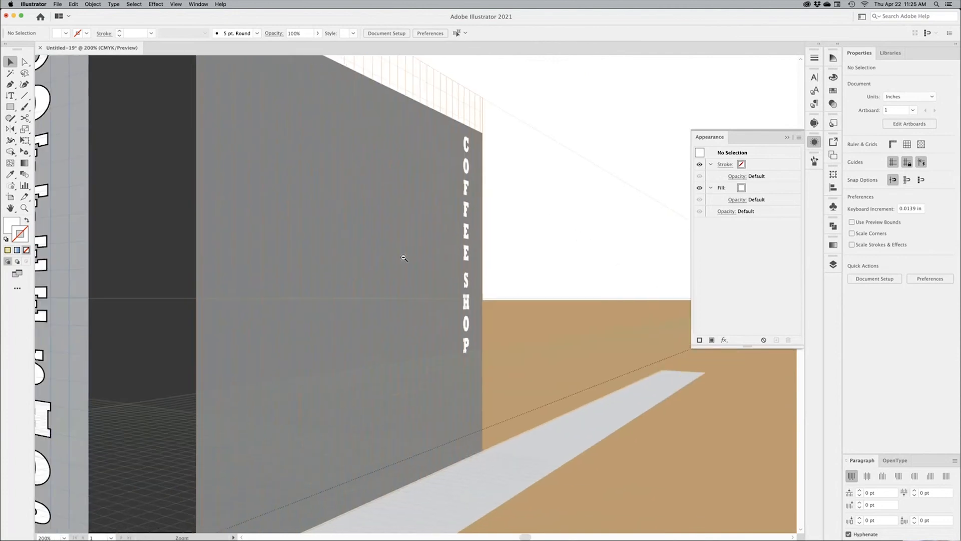
{"action": "left_click_drag", "start_coordinate": [340, 270], "coordinate": [496, 272]}
{"action": "left_click", "coordinate": [201, 246]}
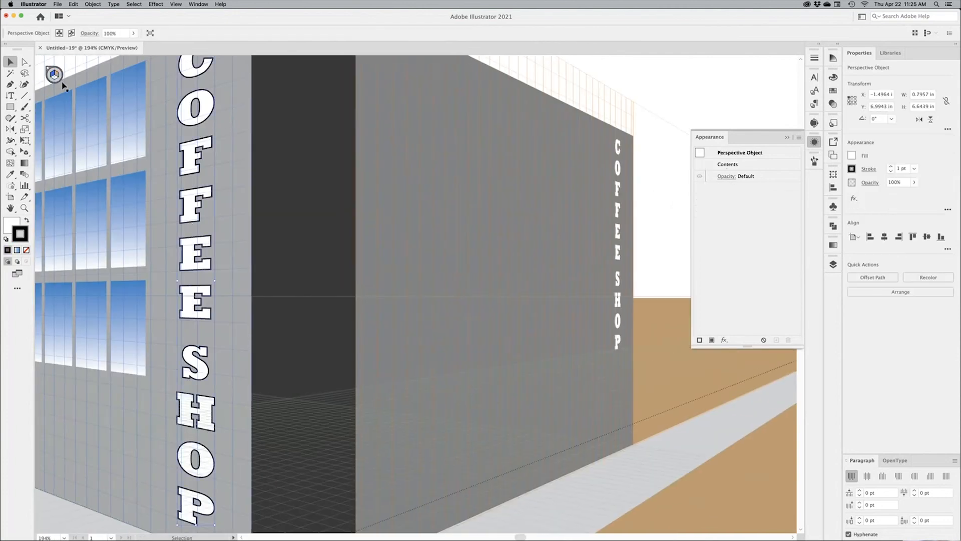
{"action": "double_click", "coordinate": [198, 266]}
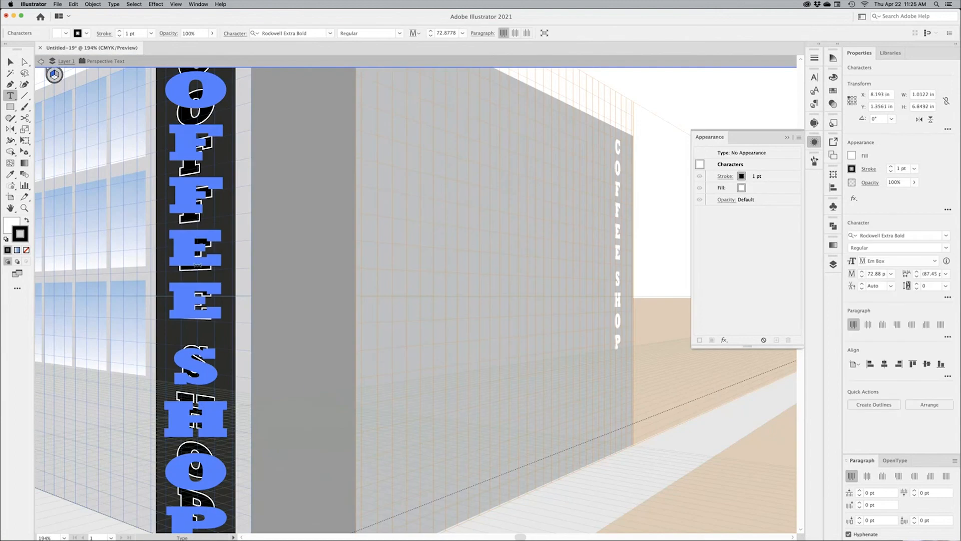
{"action": "key", "text": "super+minus"}
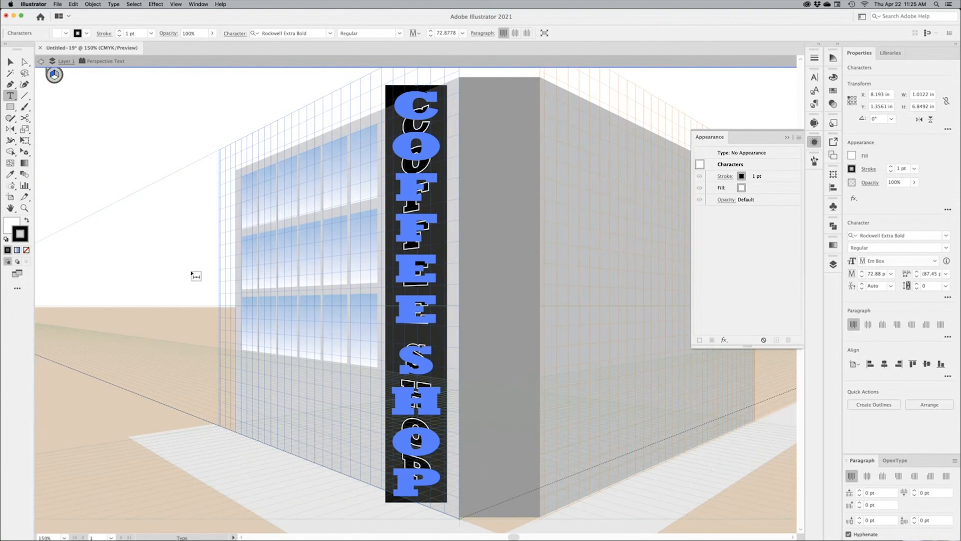
{"action": "type", "text": "COFFEE"}
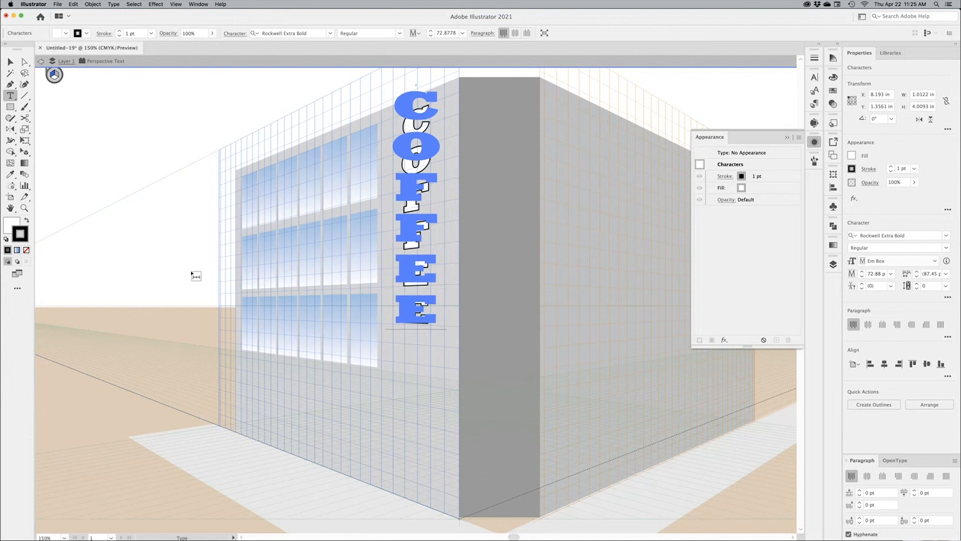
{"action": "key", "text": "BackSpace"}
{"action": "type", "text": "E CORNE"}
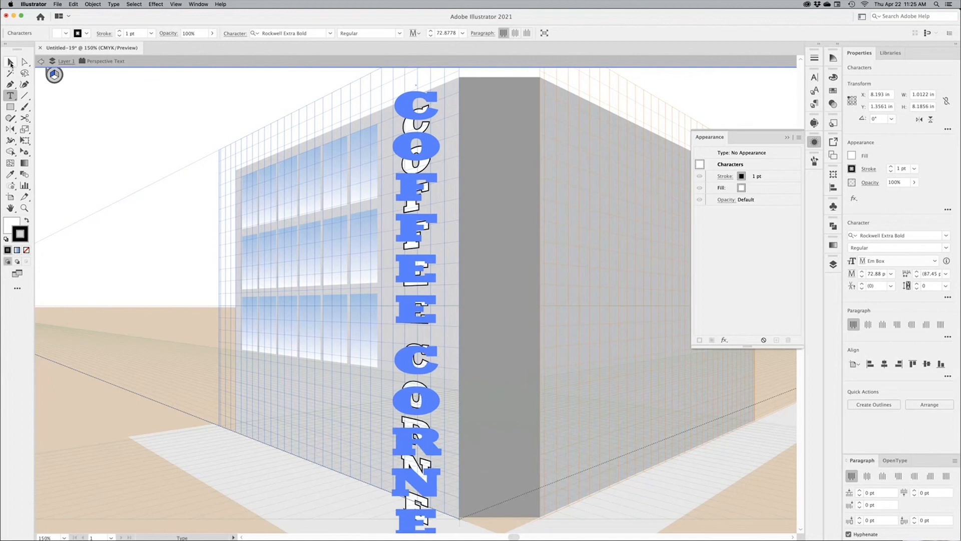
Reduce the font size of all the COFFEE CORNER text to 61 pt and exit text editing
{"action": "key", "text": "super+a"}
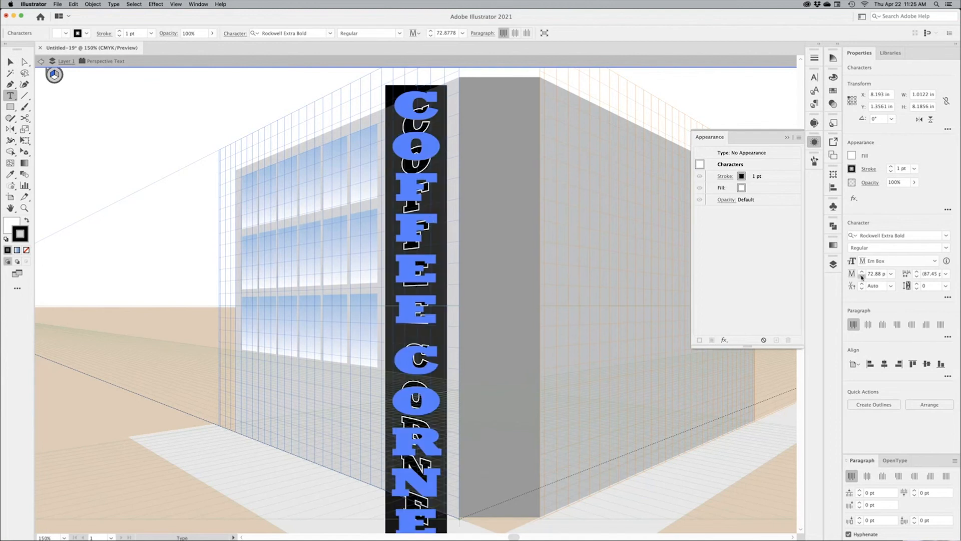
{"action": "left_click", "coordinate": [862, 276]}
{"action": "left_click", "coordinate": [861, 276]}
{"action": "left_click", "coordinate": [862, 276]}
{"action": "left_click", "coordinate": [861, 276]}
{"action": "left_click", "coordinate": [862, 277]}
{"action": "left_click", "coordinate": [862, 276]}
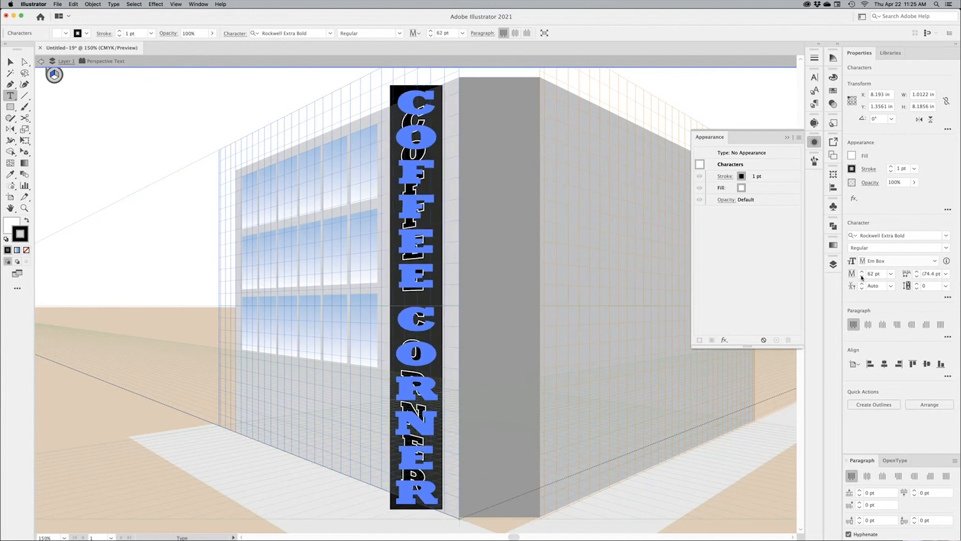
{"action": "left_click", "coordinate": [862, 277]}
{"action": "left_click", "coordinate": [862, 276]}
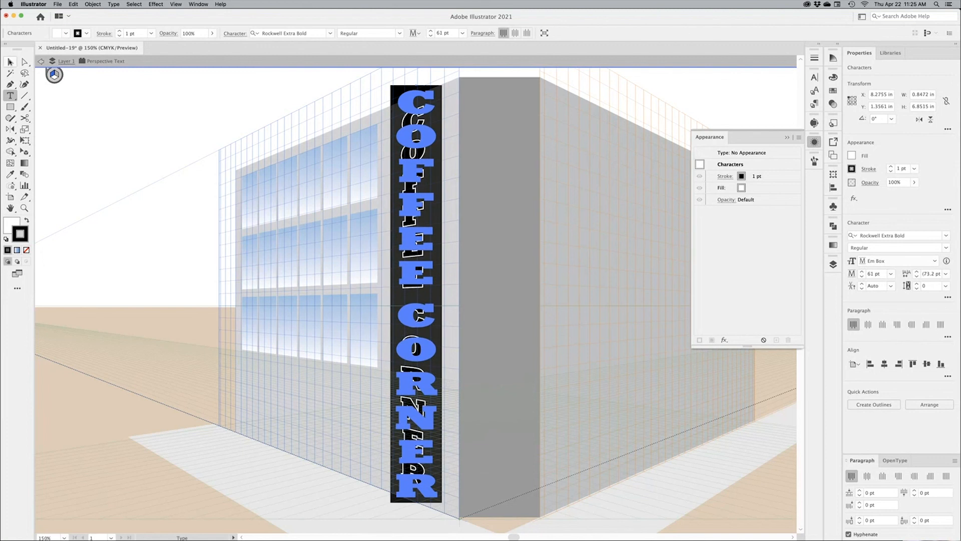
{"action": "left_click", "coordinate": [10, 62]}
{"action": "left_click", "coordinate": [132, 146]}
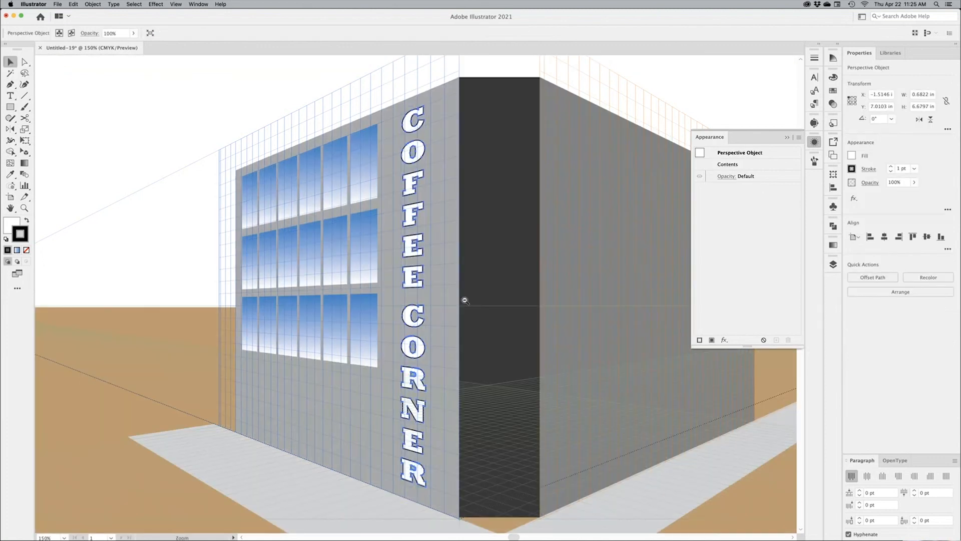
Move the COFFEE CORNER text in perspective slightly closer to the building's front corner and deselect it
{"action": "key", "text": "super+minus"}
{"action": "left_click_drag", "start_coordinate": [431, 289], "coordinate": [334, 264]}
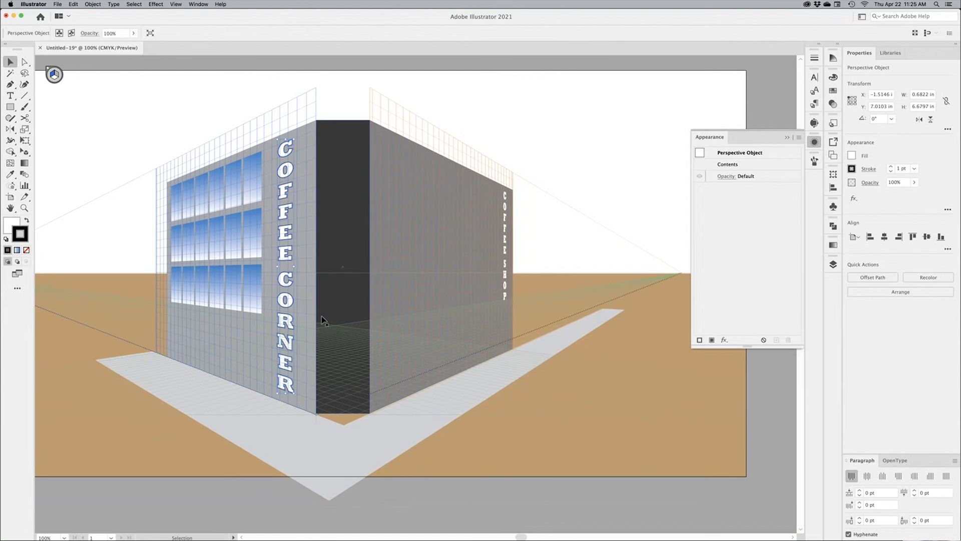
{"action": "left_click", "coordinate": [24, 151]}
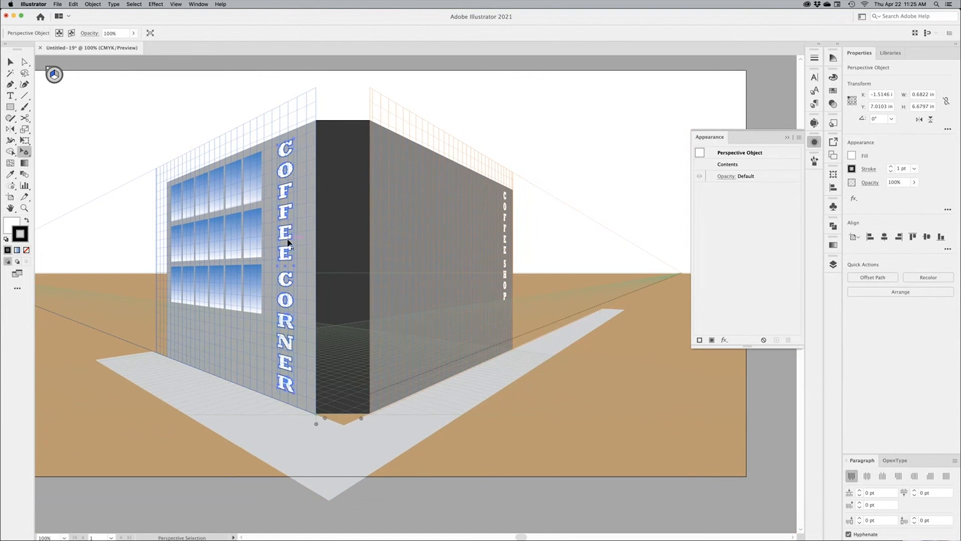
{"action": "mouse_move", "coordinate": [289, 243]}
{"action": "left_mouse_down"}
{"action": "mouse_move", "coordinate": [272, 293]}
{"action": "mouse_move", "coordinate": [294, 242]}
{"action": "left_mouse_up"}
{"action": "left_click", "coordinate": [11, 62]}
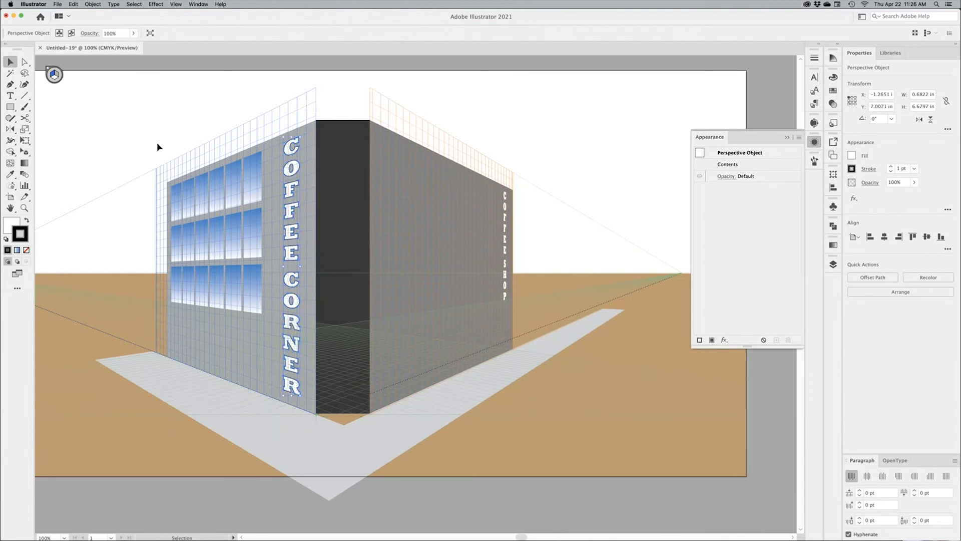
{"action": "left_click", "coordinate": [158, 144]}
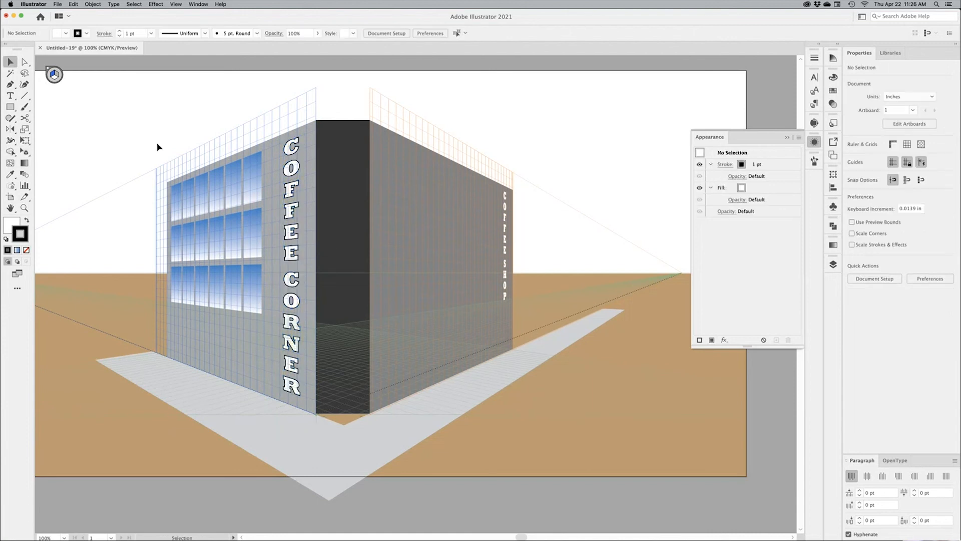
Hide the perspective grid, clear the selection, and put away the appearance attributes to show the building unobstructed
{"action": "left_click", "coordinate": [342, 445]}
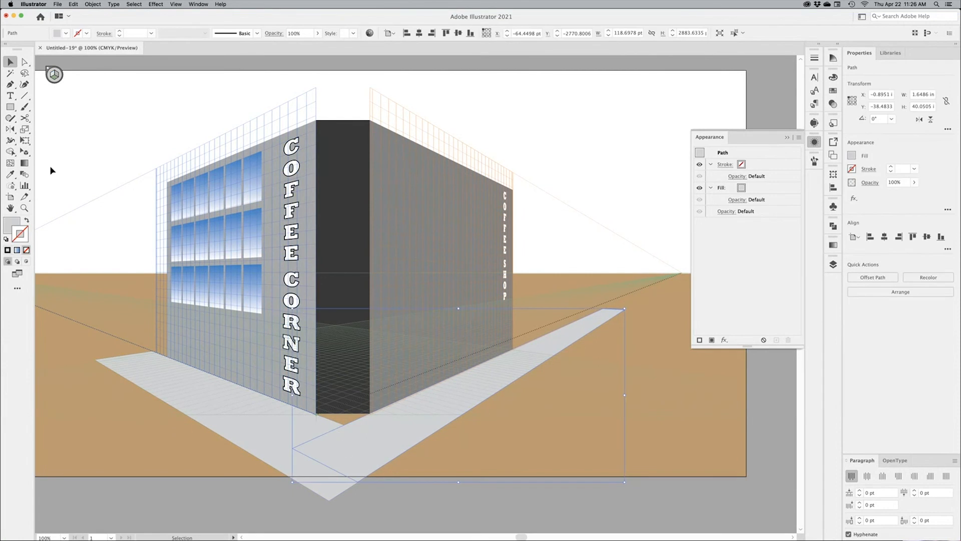
{"action": "key", "text": "super"}
{"action": "key", "text": "super+shift+i"}
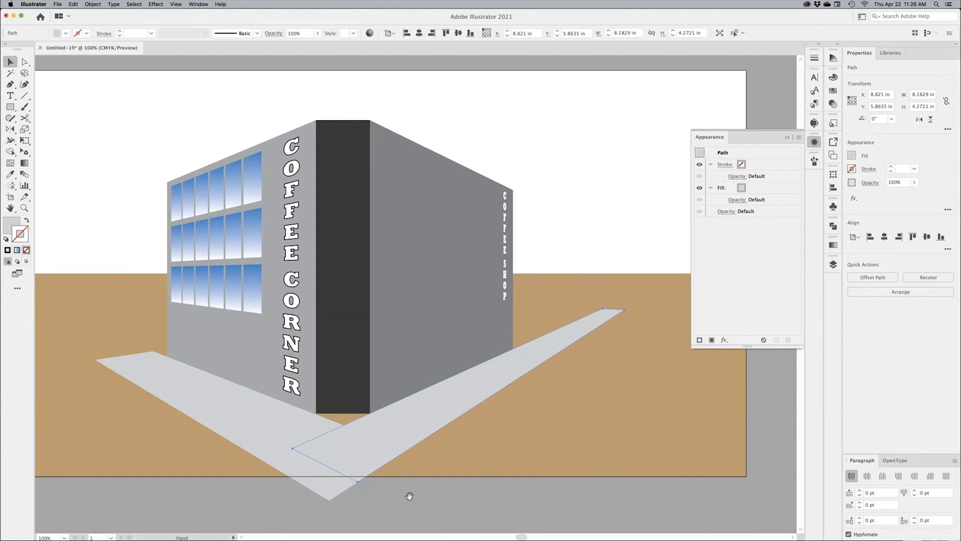
{"action": "left_click_drag", "start_coordinate": [409, 496], "coordinate": [417, 456]}
{"action": "left_click", "coordinate": [416, 456]}
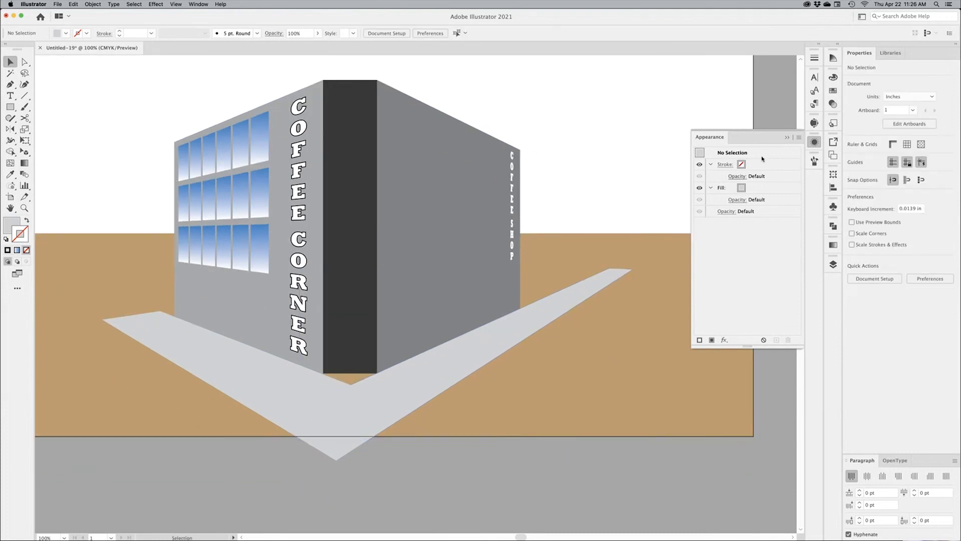
{"action": "left_click", "coordinate": [792, 139]}
{"action": "scroll", "coordinate": [530, 259], "scroll_direction": "left", "scroll_amount": 5}
{"action": "scroll", "coordinate": [530, 259], "scroll_direction": "up", "scroll_amount": 3}
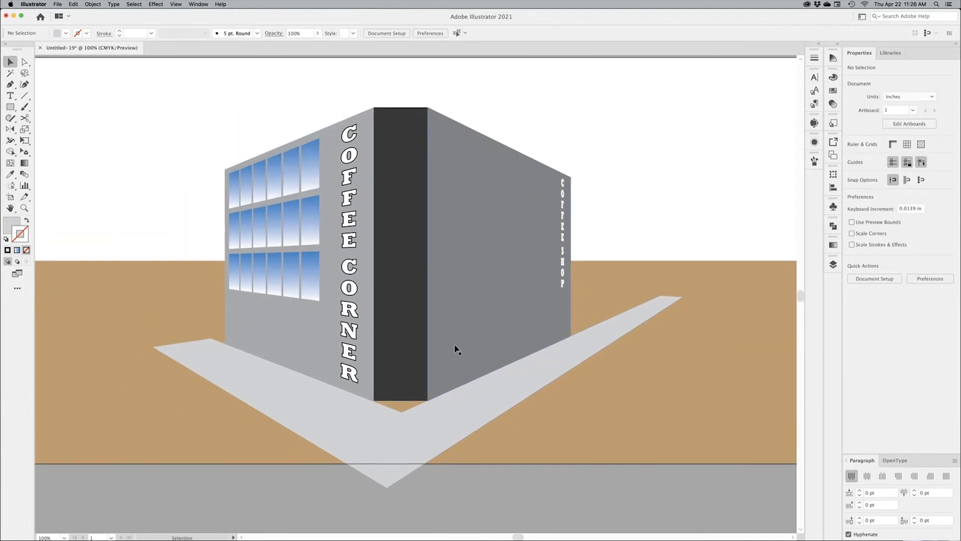
Fill the building's dark front corner rectangle with the brown swatch C=40 M=65 Y=90 K=35
{"action": "left_click", "coordinate": [389, 328]}
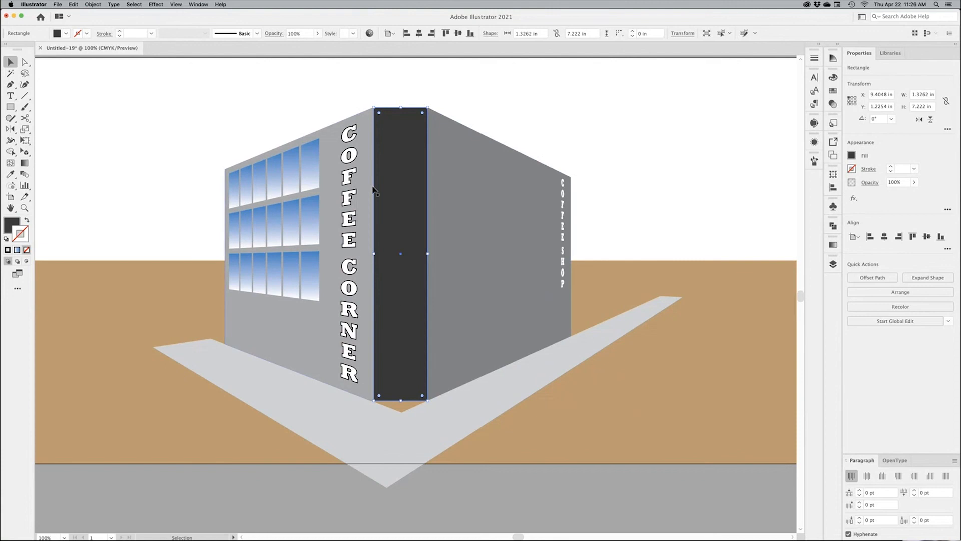
{"action": "key", "text": "super+space"}
{"action": "left_click_drag", "start_coordinate": [377, 156], "coordinate": [409, 146]}
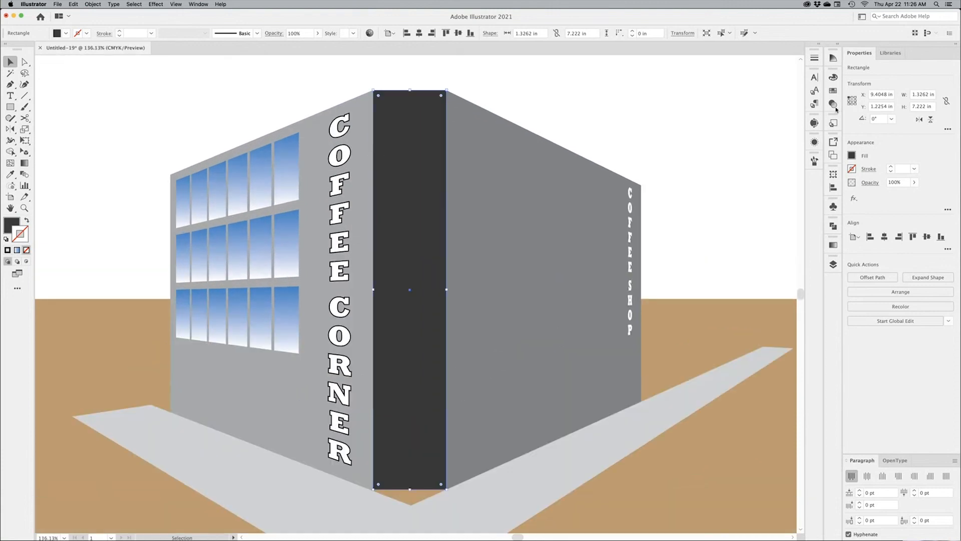
{"action": "left_click", "coordinate": [835, 91]}
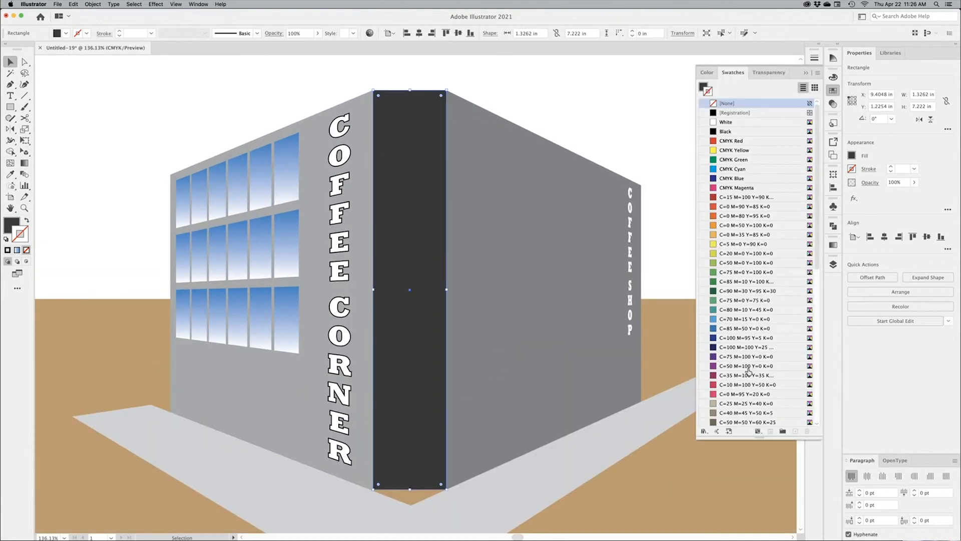
{"action": "scroll", "coordinate": [749, 369], "scroll_direction": "down", "scroll_amount": 3}
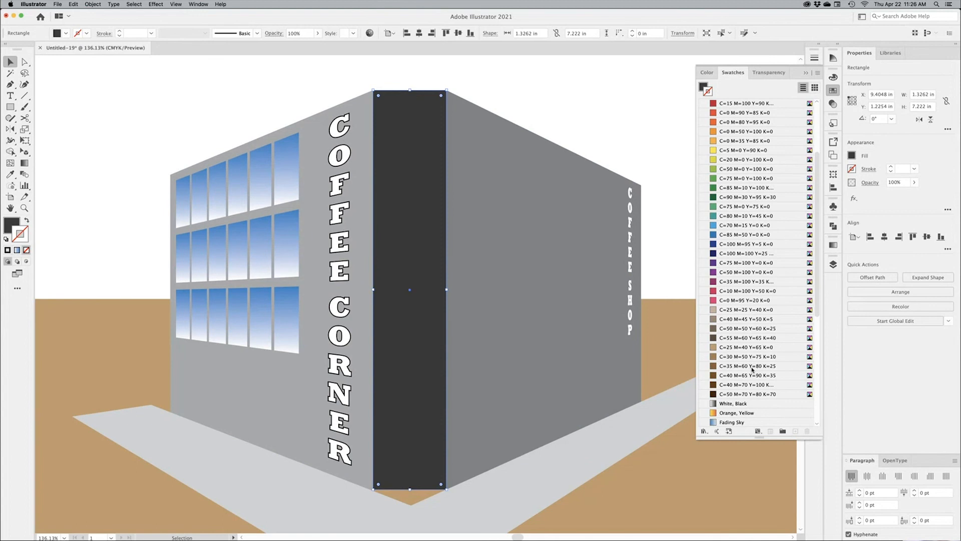
{"action": "left_click", "coordinate": [728, 369]}
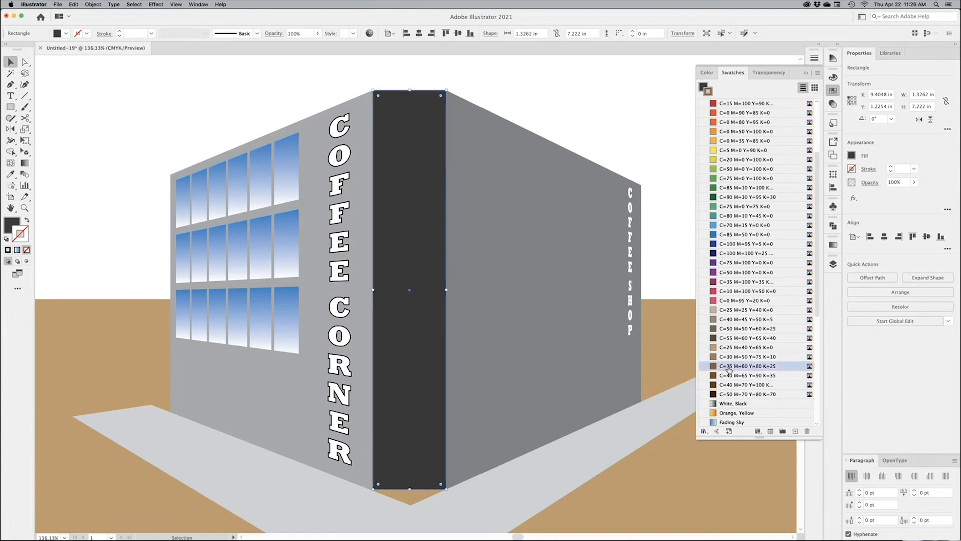
{"action": "key", "text": "super+z"}
{"action": "left_click", "coordinate": [8, 230]}
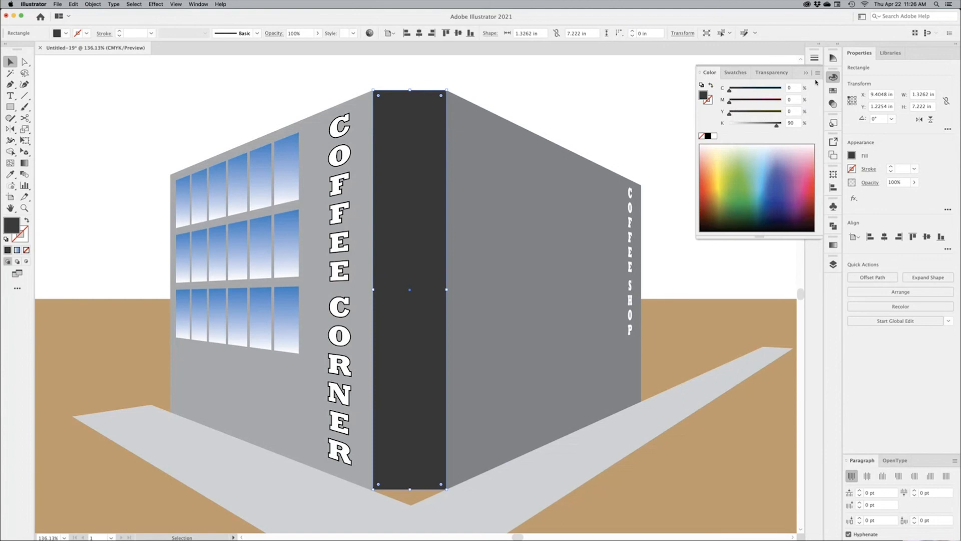
{"action": "left_click", "coordinate": [833, 91]}
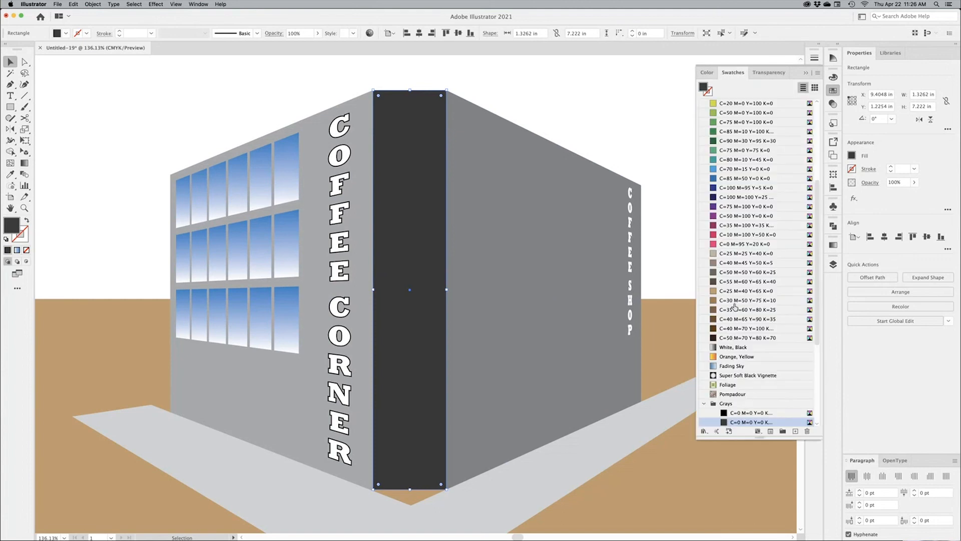
{"action": "left_click", "coordinate": [734, 309]}
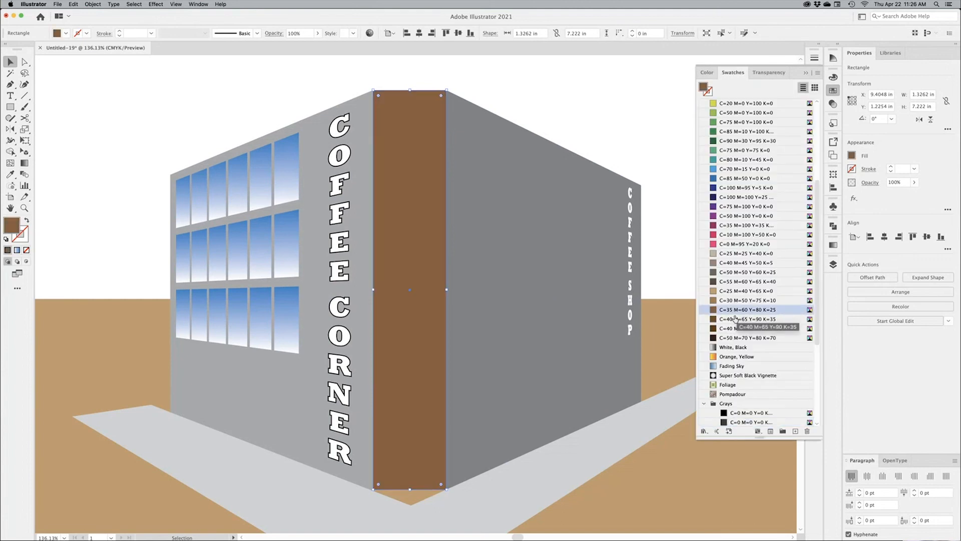
{"action": "left_click", "coordinate": [735, 319]}
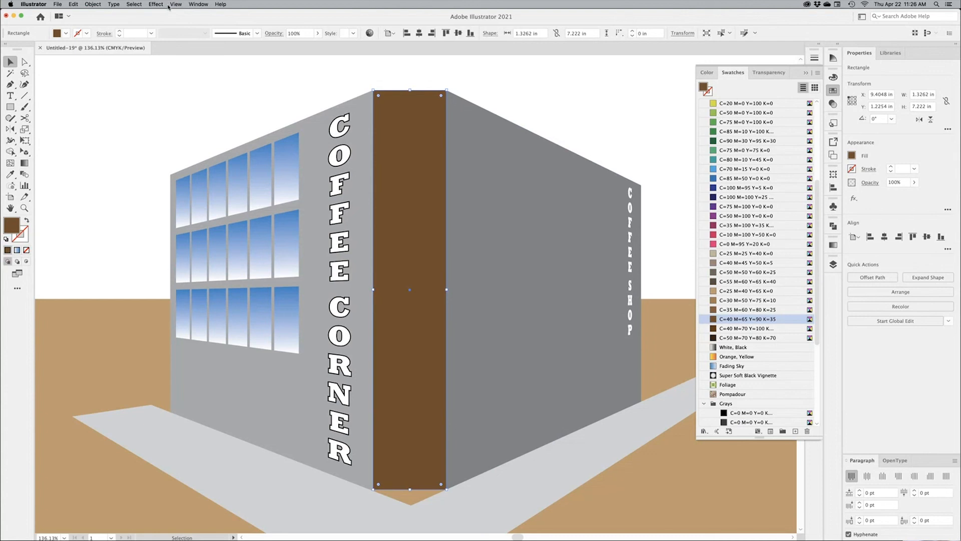
Add a Texturizer effect with the Brick texture to the front corner rectangle, magnifying its preview to 400%
{"action": "left_click", "coordinate": [160, 4]}
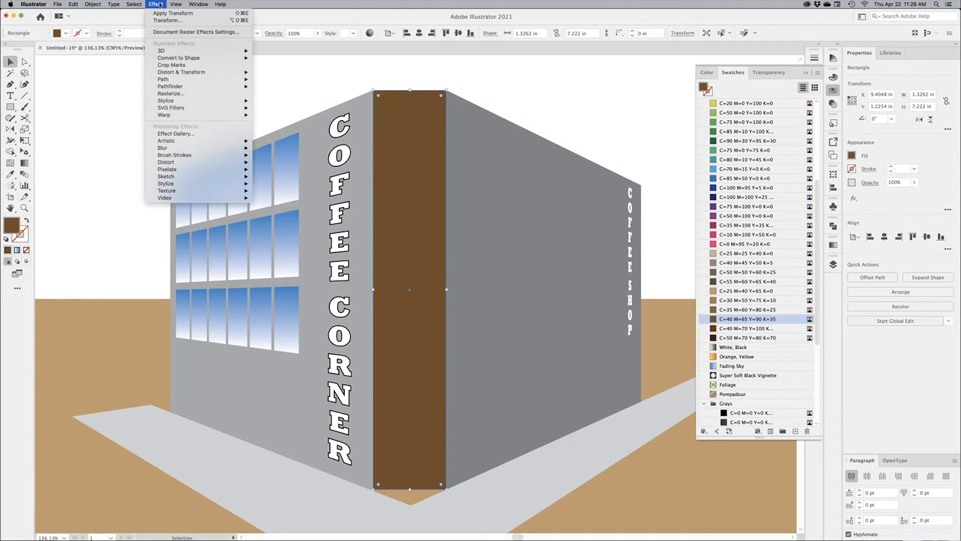
{"action": "mouse_move", "coordinate": [167, 191]}
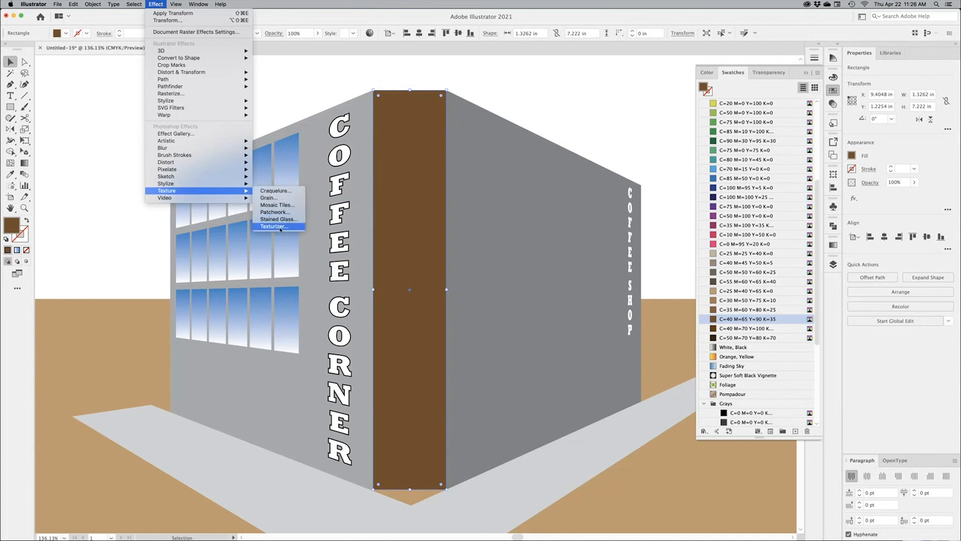
{"action": "left_click", "coordinate": [280, 228]}
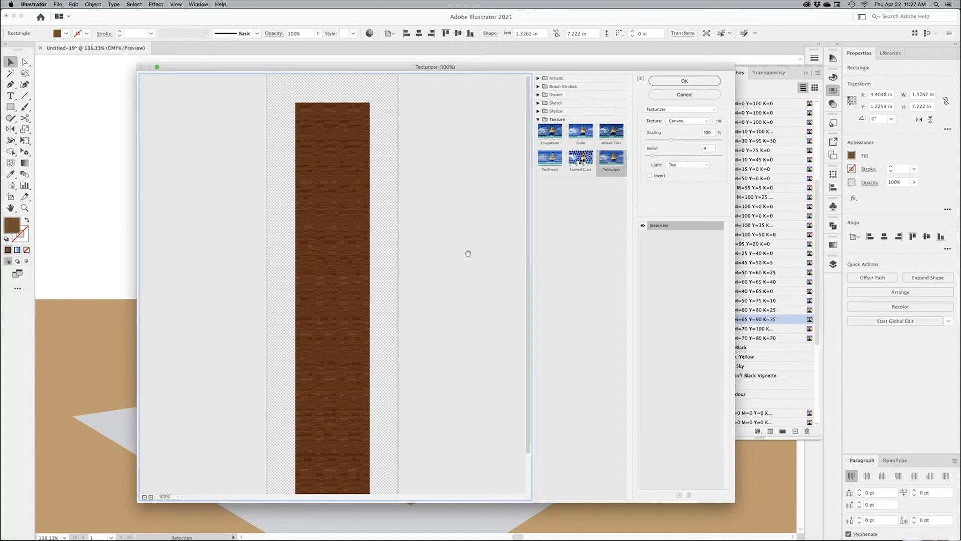
{"action": "left_click", "coordinate": [150, 497]}
{"action": "left_click", "coordinate": [151, 497]}
{"action": "left_click", "coordinate": [150, 497]}
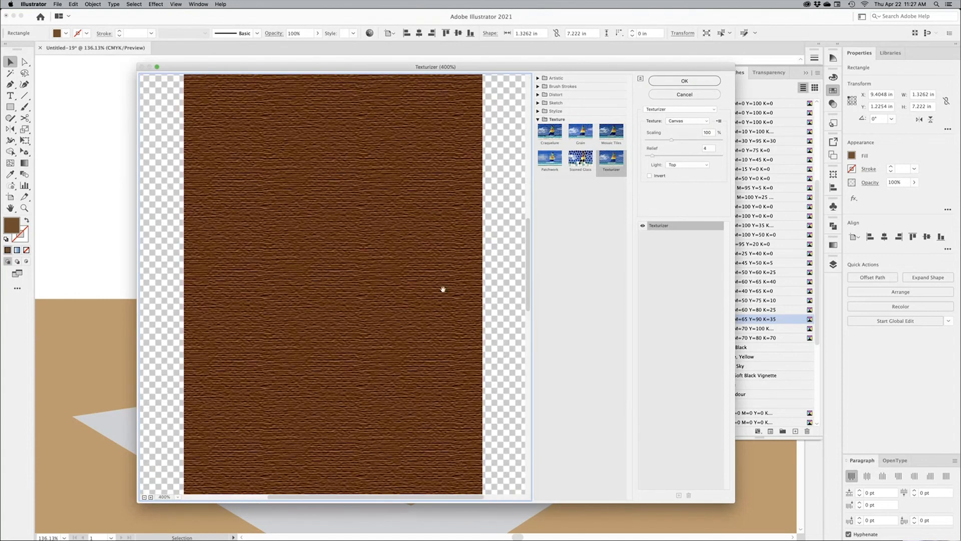
{"action": "left_click", "coordinate": [685, 122]}
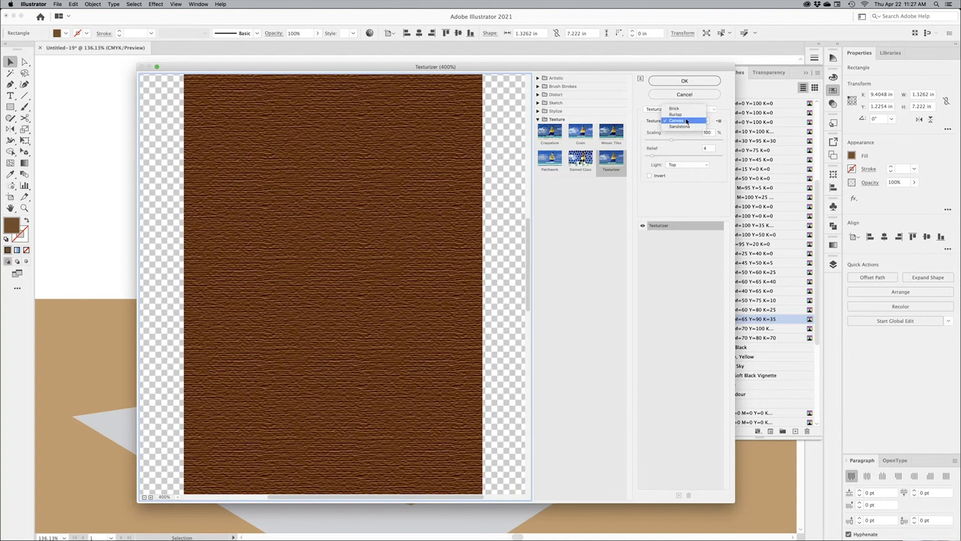
{"action": "left_click", "coordinate": [687, 112]}
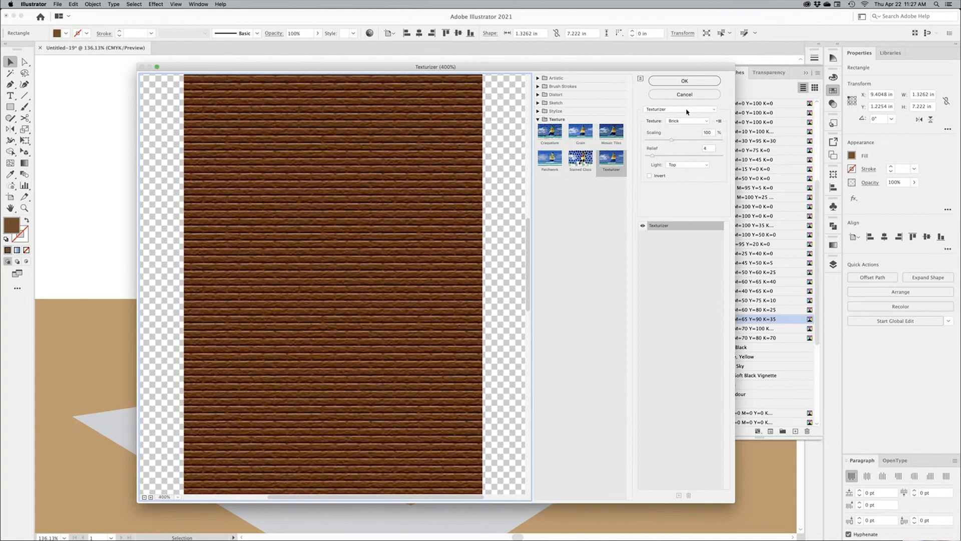
Set the brick texture's scaling to 164%, raise its relief slightly, light it from Top Left, then apply the effect and deselect the corner
{"action": "left_click_drag", "start_coordinate": [682, 138], "coordinate": [702, 140]}
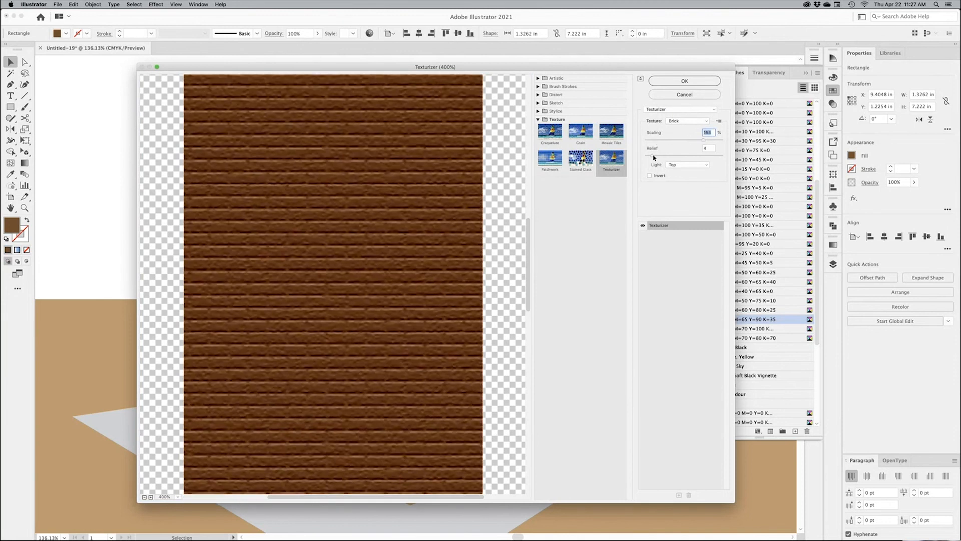
{"action": "left_click_drag", "start_coordinate": [653, 157], "coordinate": [669, 157]}
{"action": "left_click", "coordinate": [687, 166]}
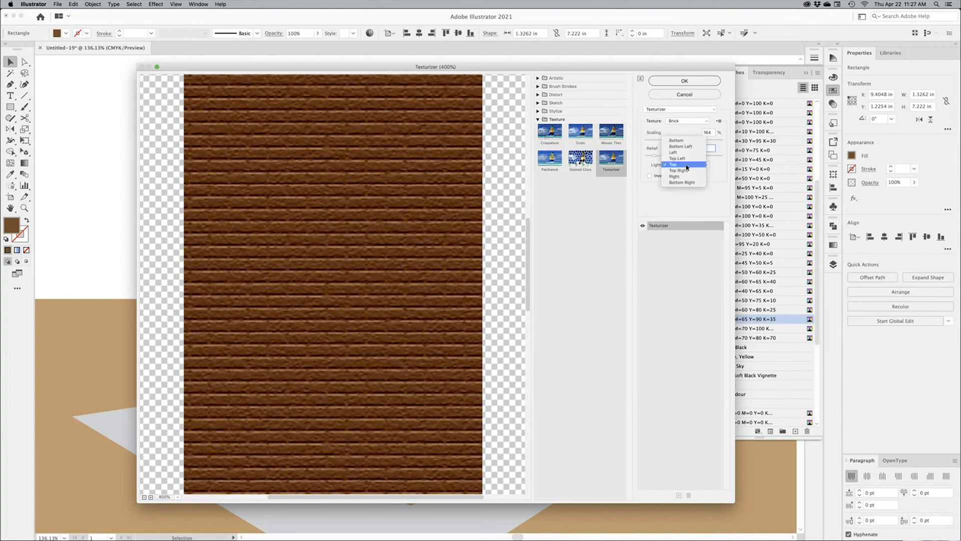
{"action": "left_click", "coordinate": [687, 171]}
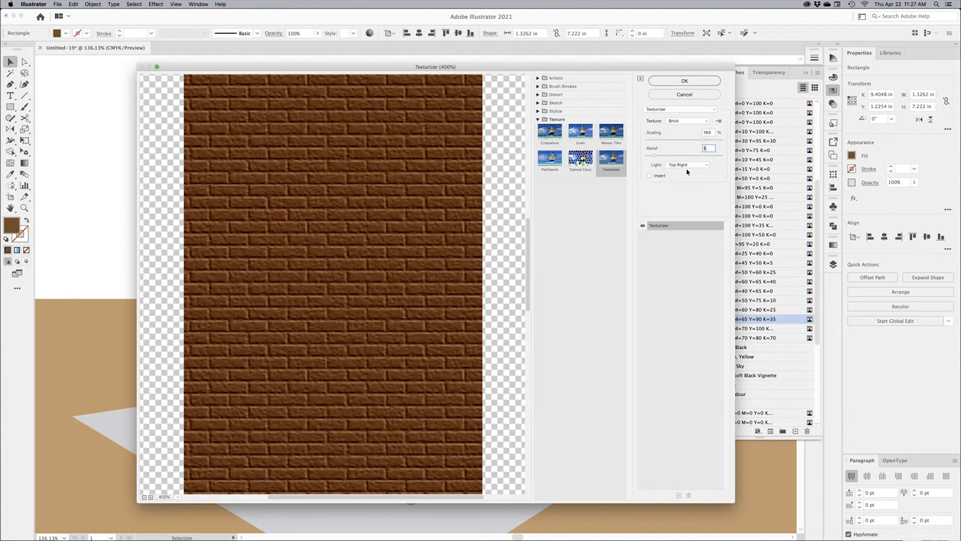
{"action": "left_click", "coordinate": [688, 166]}
{"action": "left_click", "coordinate": [680, 155]}
{"action": "left_click", "coordinate": [683, 168]}
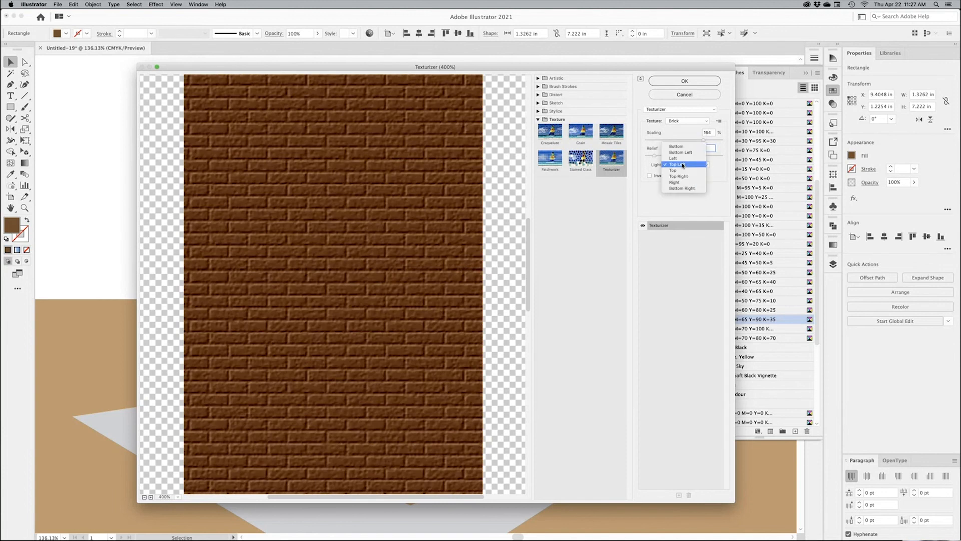
{"action": "left_click", "coordinate": [683, 189]}
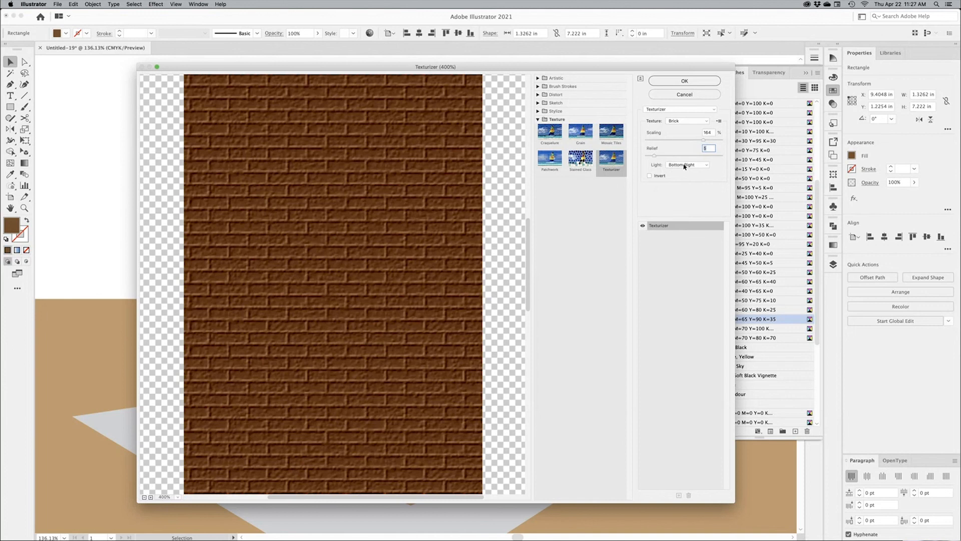
{"action": "left_click", "coordinate": [685, 165]}
{"action": "left_click", "coordinate": [683, 143]}
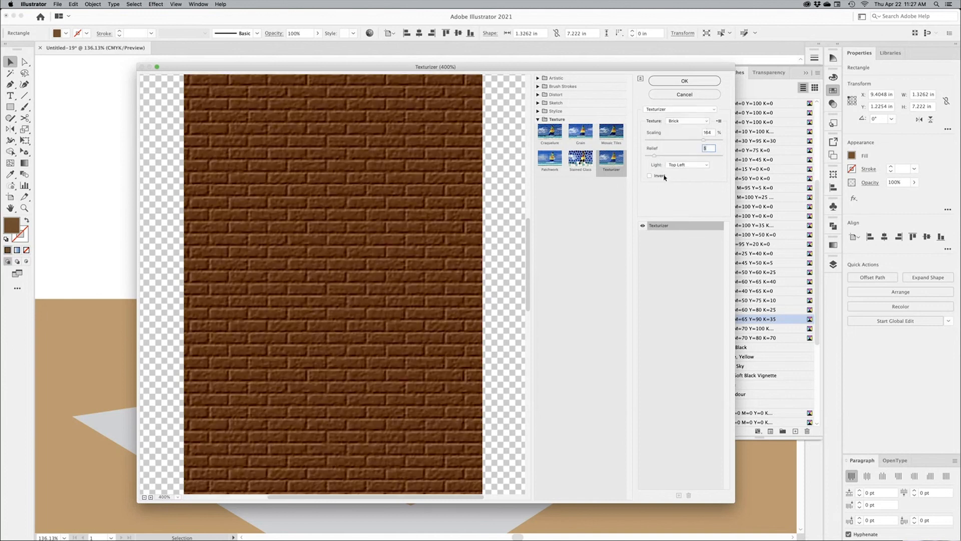
{"action": "left_click", "coordinate": [685, 81]}
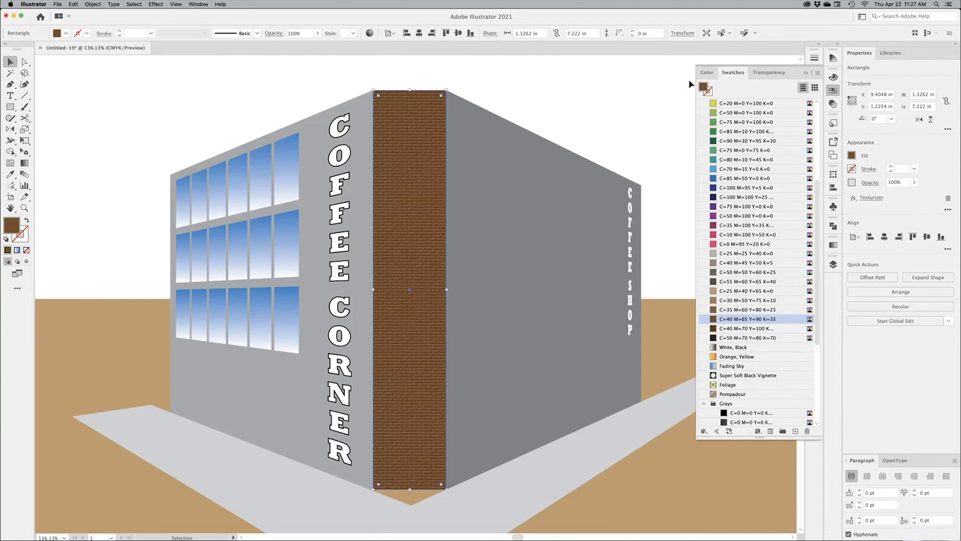
{"action": "left_click", "coordinate": [422, 77]}
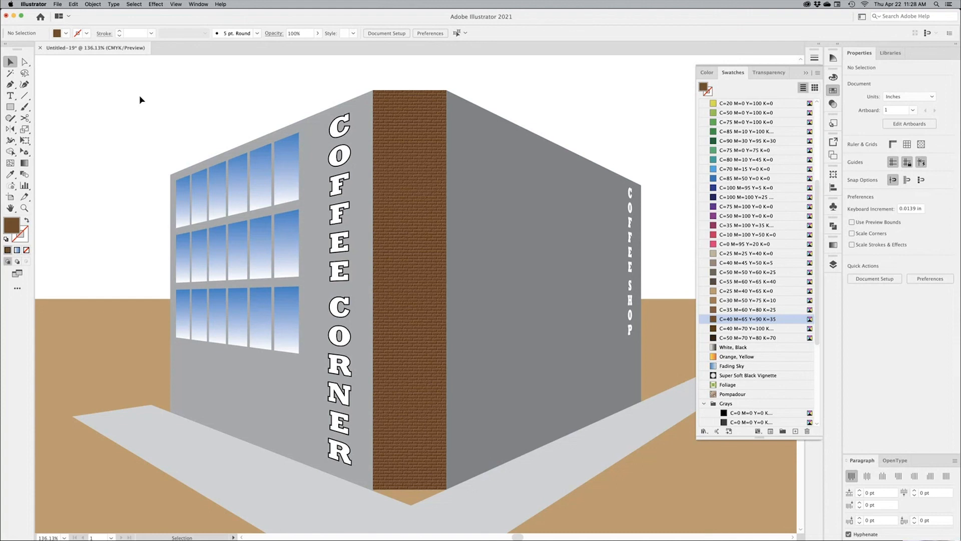
Bring up the perspective grid and fill the building's right wall with the brown swatch C=35 M=60 Y=80 K=25
{"action": "left_click", "coordinate": [489, 232]}
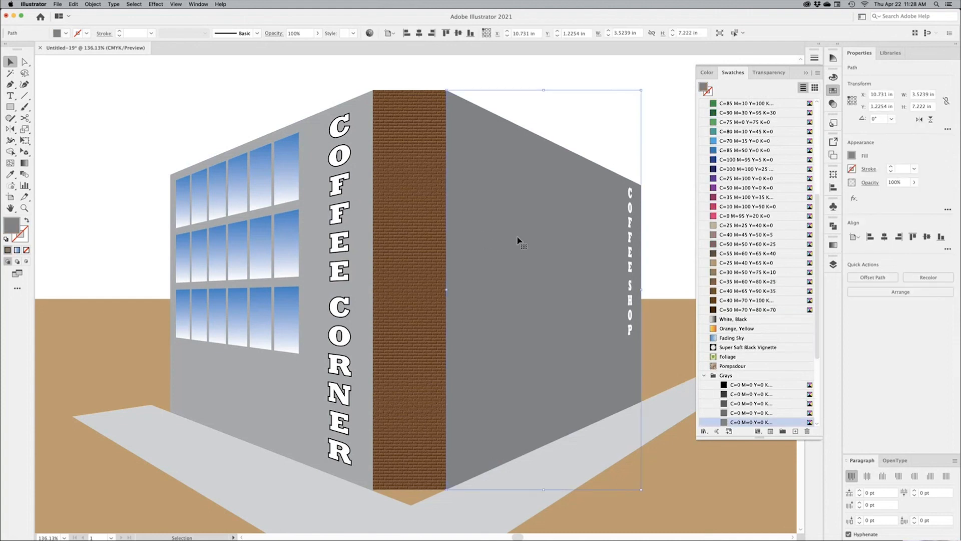
{"action": "left_click", "coordinate": [23, 152]}
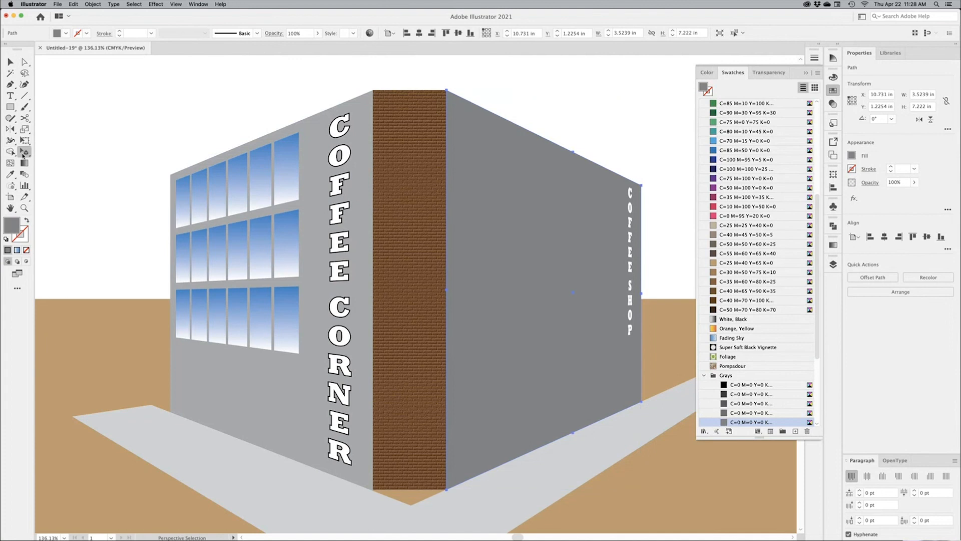
{"action": "left_click_drag", "start_coordinate": [23, 152], "coordinate": [55, 150]}
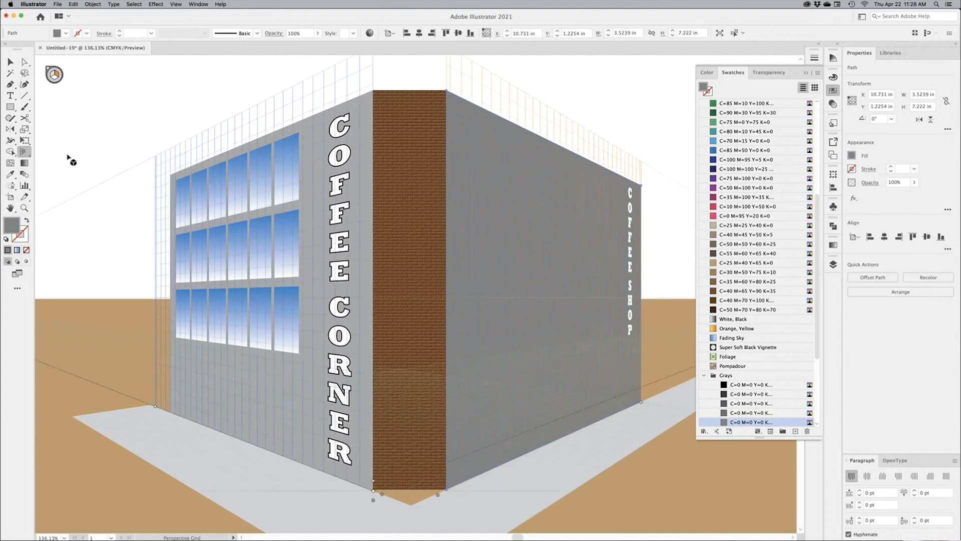
{"action": "left_click", "coordinate": [24, 153]}
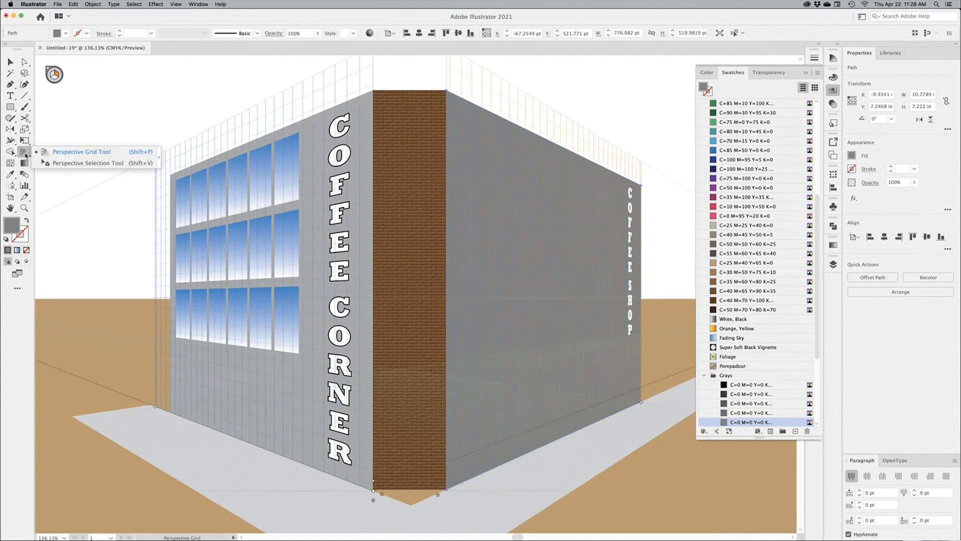
{"action": "left_click", "coordinate": [9, 63]}
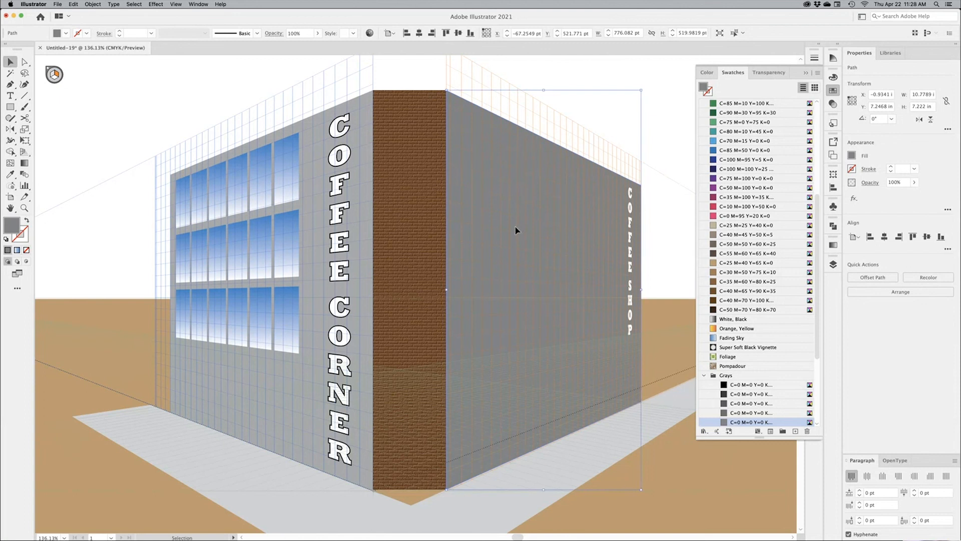
{"action": "left_click", "coordinate": [731, 283]}
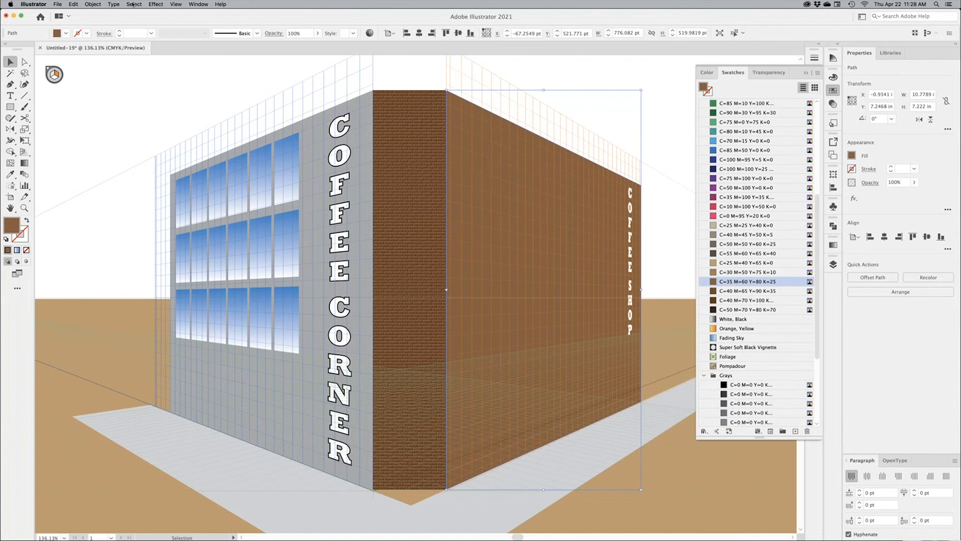
Try the same Texturizer brick effect on the right wall, hide the perspective grid, and undo the wall's texture
{"action": "left_click", "coordinate": [156, 4]}
{"action": "left_click", "coordinate": [659, 126]}
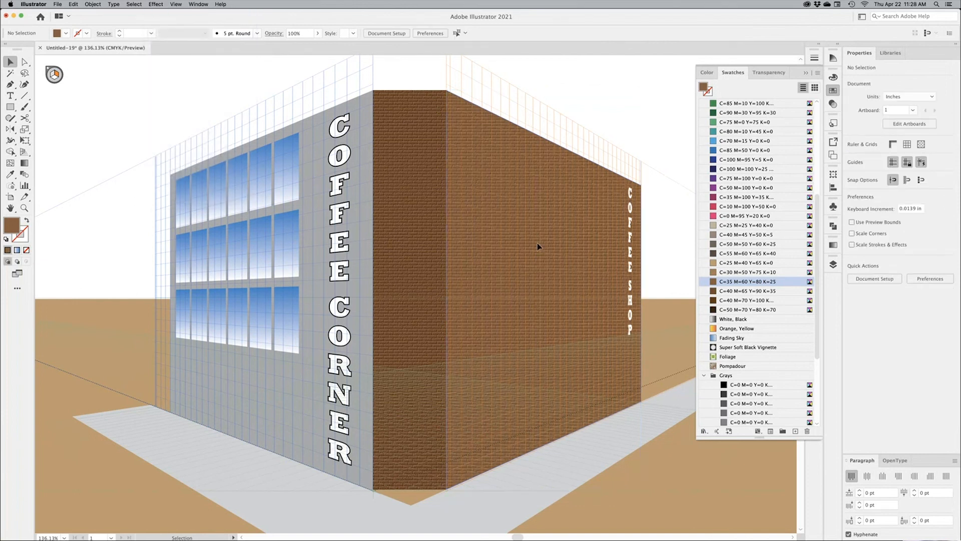
{"action": "key", "text": "super+shift+i"}
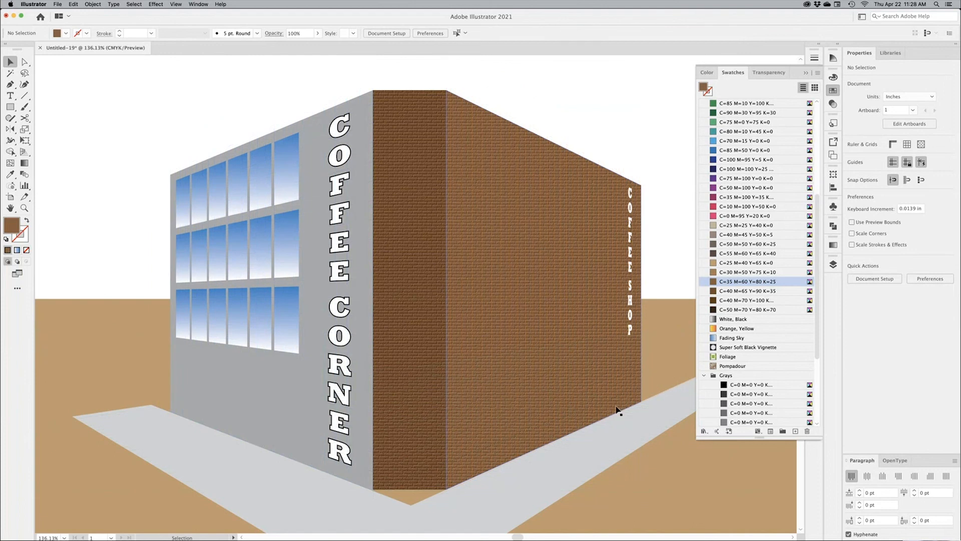
{"action": "left_click_drag", "start_coordinate": [519, 422], "coordinate": [556, 421]}
{"action": "left_click_drag", "start_coordinate": [553, 418], "coordinate": [461, 367]}
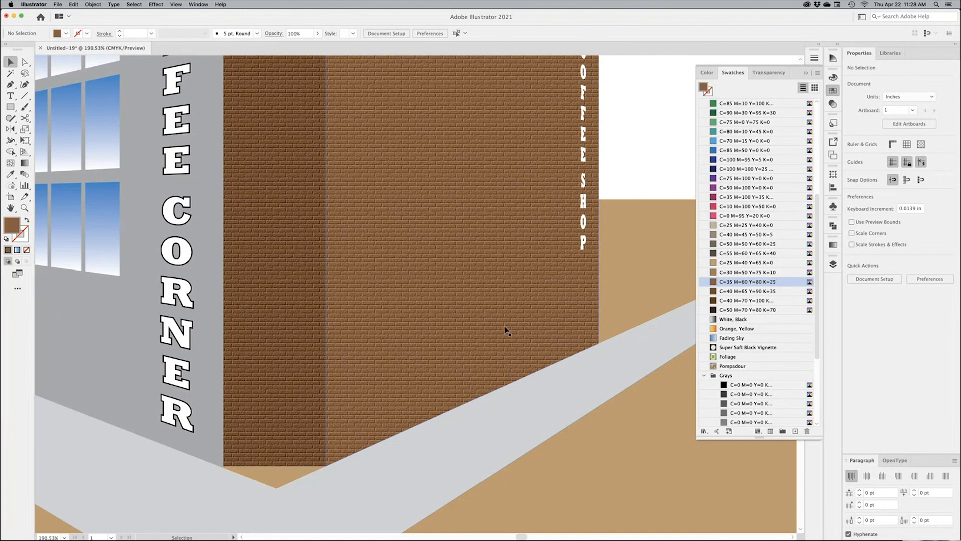
{"action": "key", "text": "super+z"}
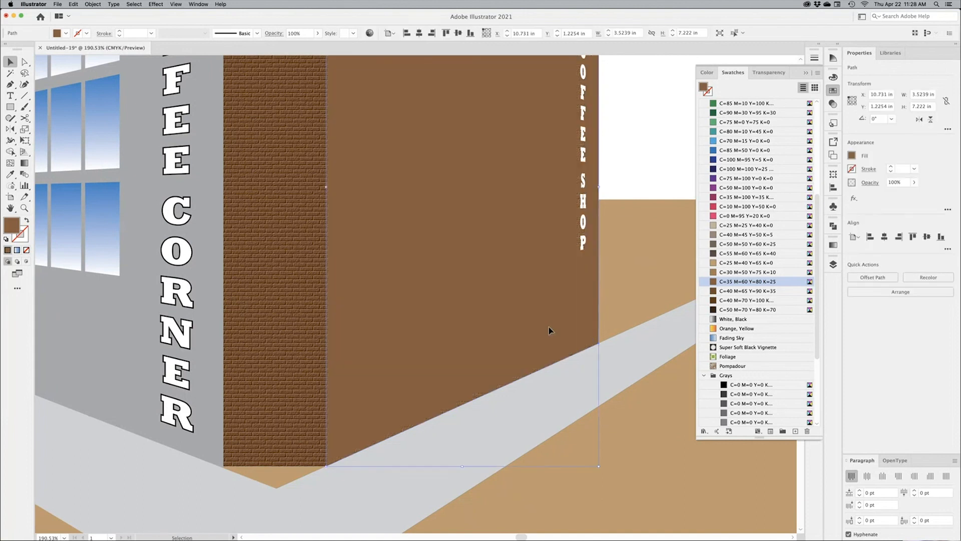
Draw a brown rectangle about 2.31 × 2.98 in in the blank area beside the building's right wall
{"action": "left_click", "coordinate": [457, 284], "text": "alt+super"}
{"action": "left_click", "coordinate": [455, 279], "text": "alt+super"}
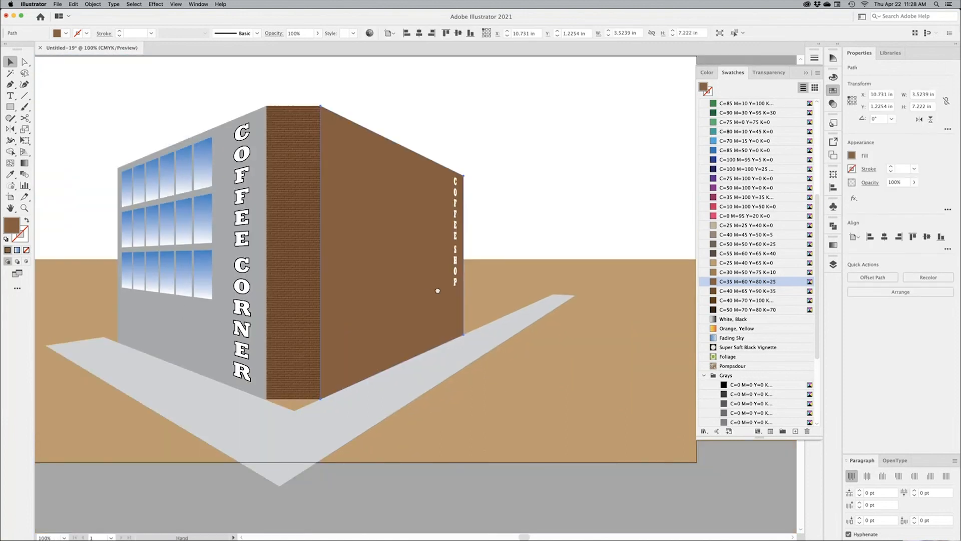
{"action": "left_click", "coordinate": [11, 106]}
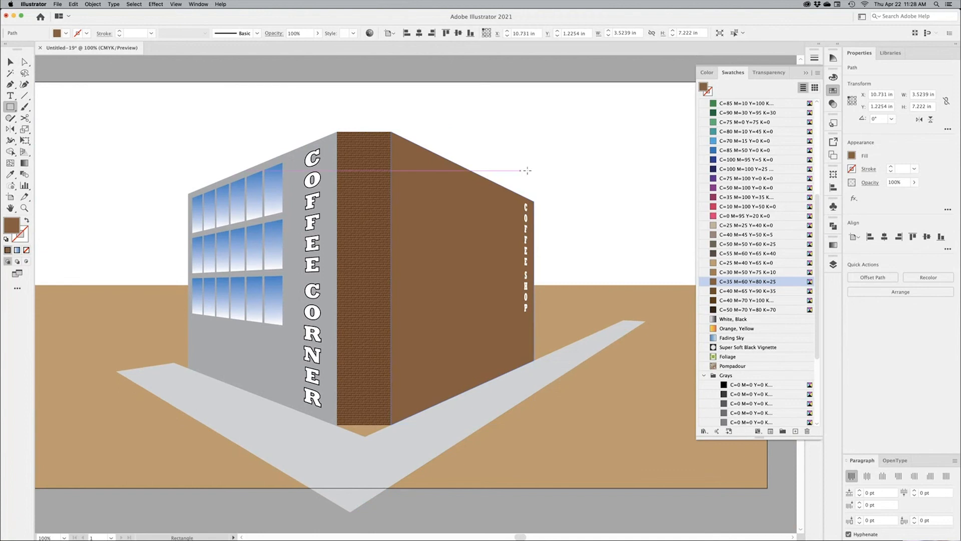
{"action": "left_click_drag", "start_coordinate": [591, 138], "coordinate": [684, 259]}
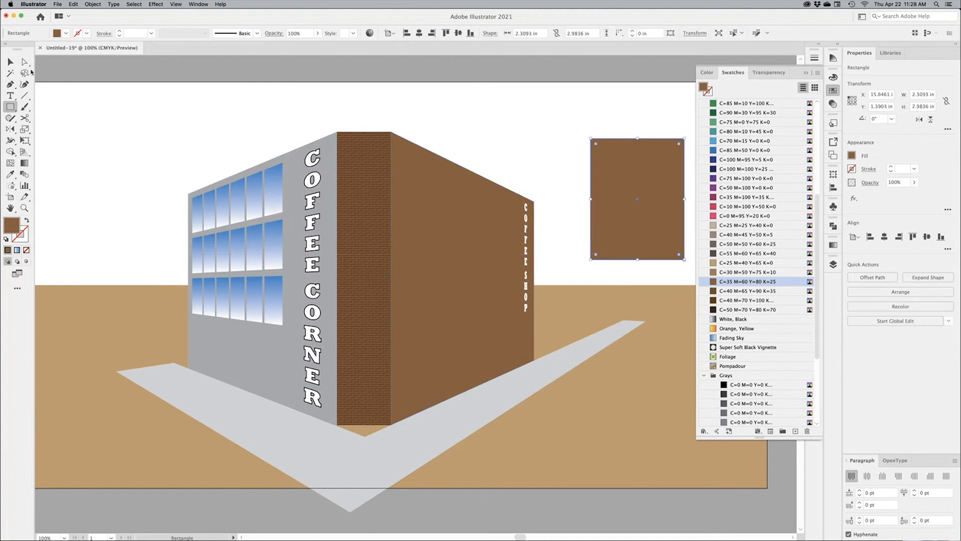
{"action": "left_click", "coordinate": [10, 61]}
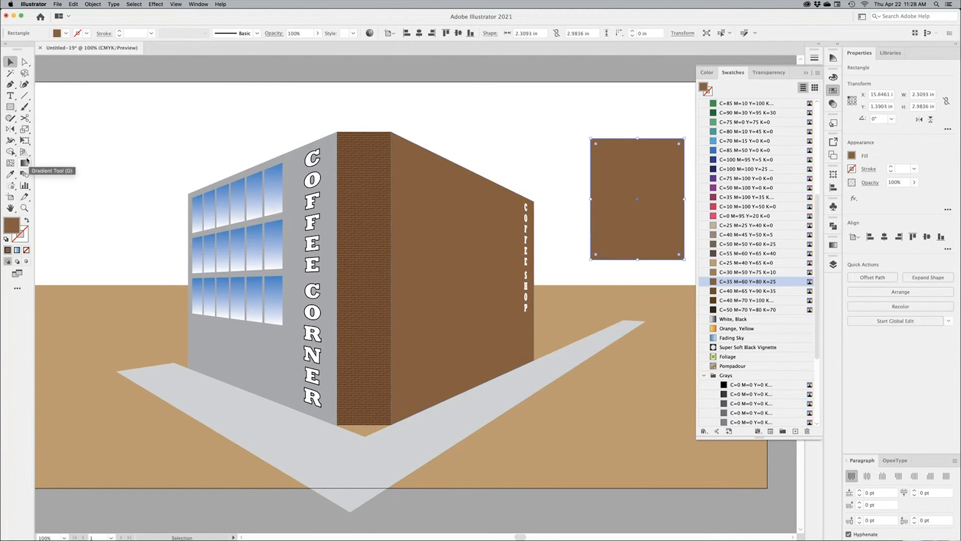
Bring up the perspective grid and reapply the Texturizer brick effect to the new rectangle
{"action": "left_click", "coordinate": [26, 156]}
{"action": "left_click", "coordinate": [24, 153]}
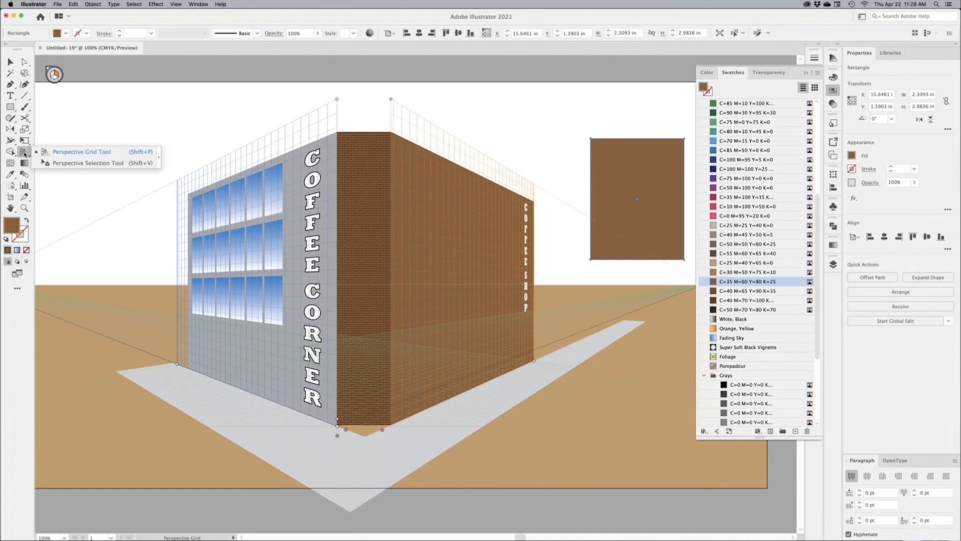
{"action": "left_click", "coordinate": [156, 4]}
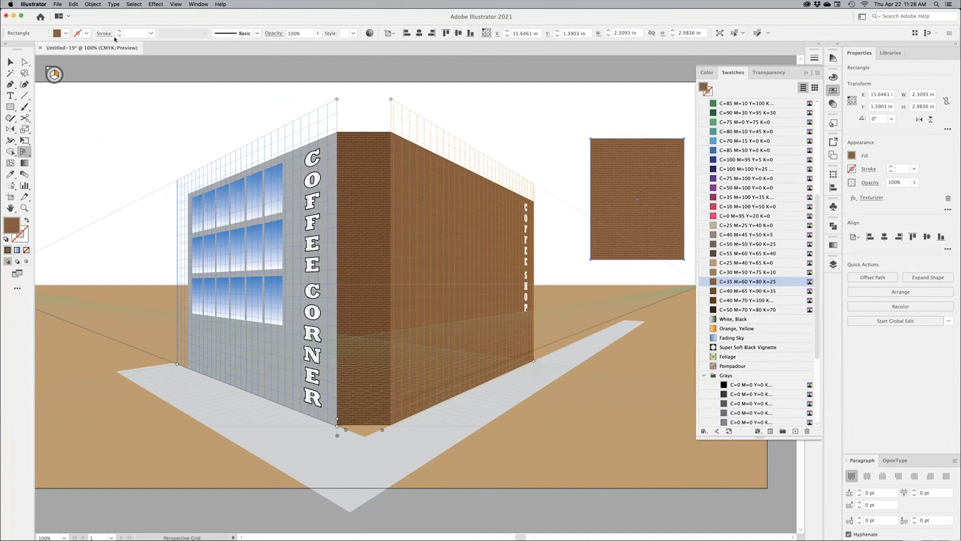
Attach the brick-textured rectangle to the building's right wall in perspective and examine how its bricks align
{"action": "left_click", "coordinate": [25, 154]}
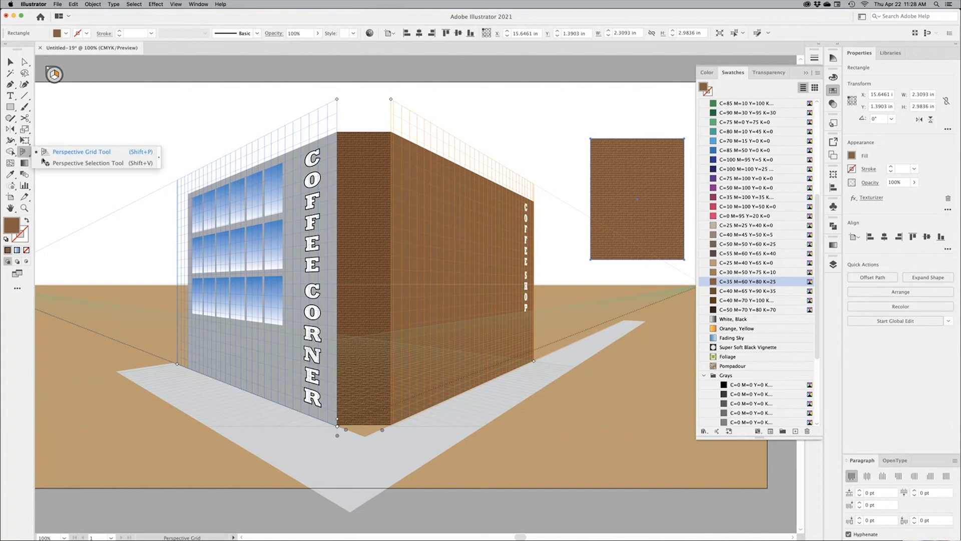
{"action": "left_click", "coordinate": [45, 162]}
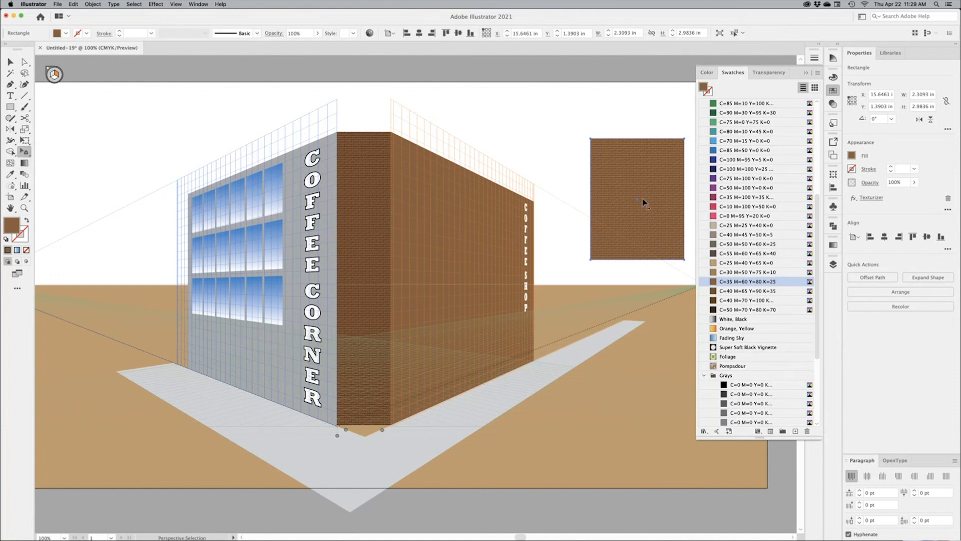
{"action": "left_click_drag", "start_coordinate": [648, 174], "coordinate": [549, 264]}
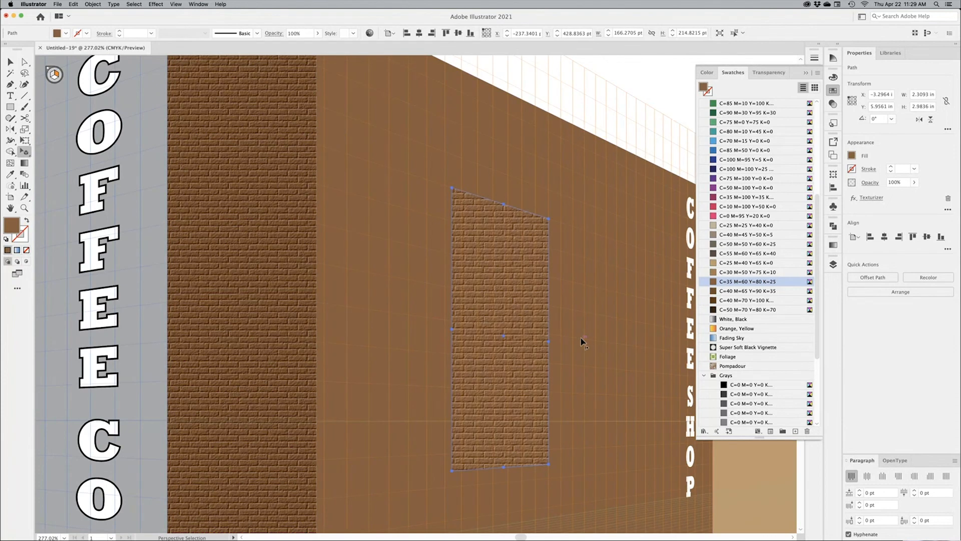
{"action": "left_click_drag", "start_coordinate": [582, 341], "coordinate": [468, 247]}
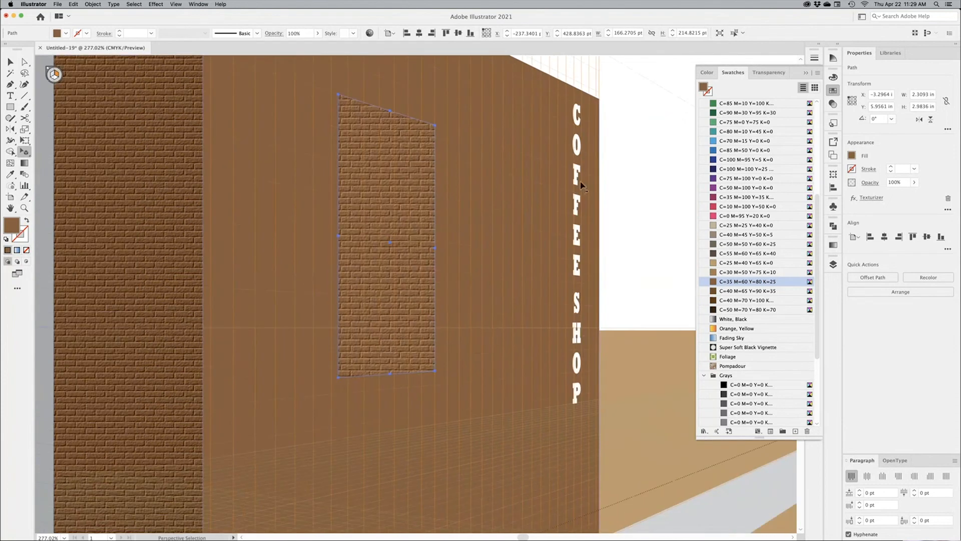
Delete the brick-textured rectangle from the right wall
{"action": "left_click", "coordinate": [474, 329], "text": "alt+super"}
{"action": "left_click", "coordinate": [473, 328], "text": "alt+super"}
{"action": "key", "text": "v"}
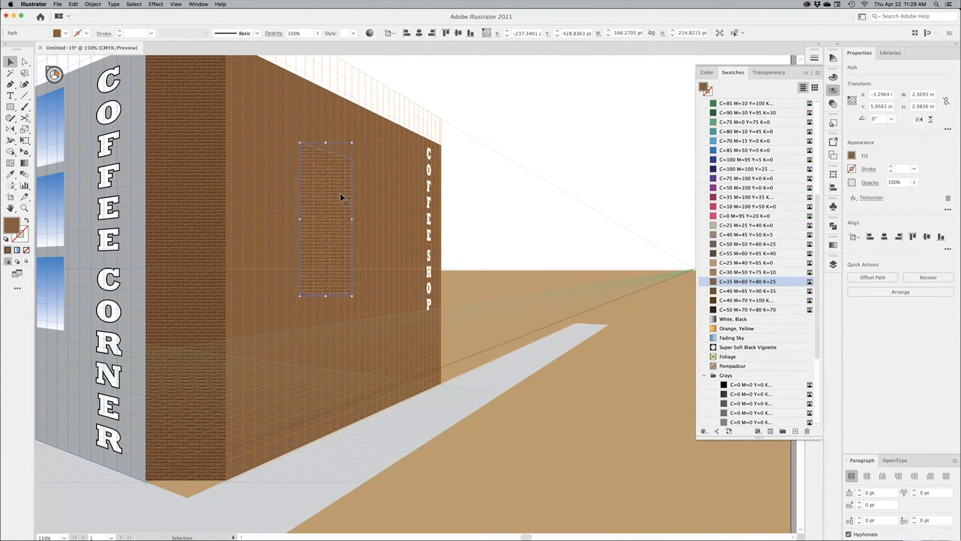
{"action": "key", "text": "Delete"}
{"action": "left_click", "coordinate": [410, 238], "text": "alt+super"}
{"action": "left_click_drag", "start_coordinate": [484, 224], "coordinate": [427, 242]}
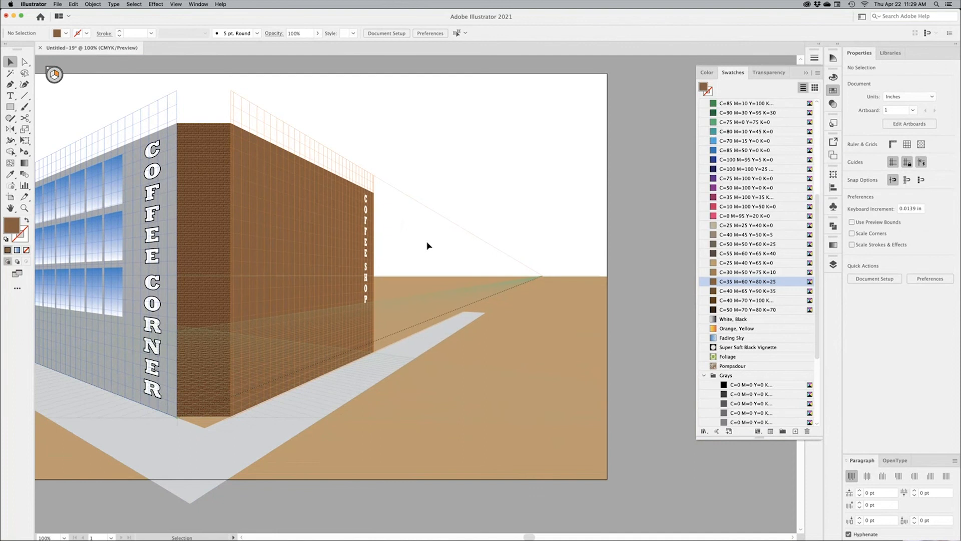
Try drawing a rectangle beside the building, undo it, and hide the perspective grid
{"action": "left_click", "coordinate": [11, 107]}
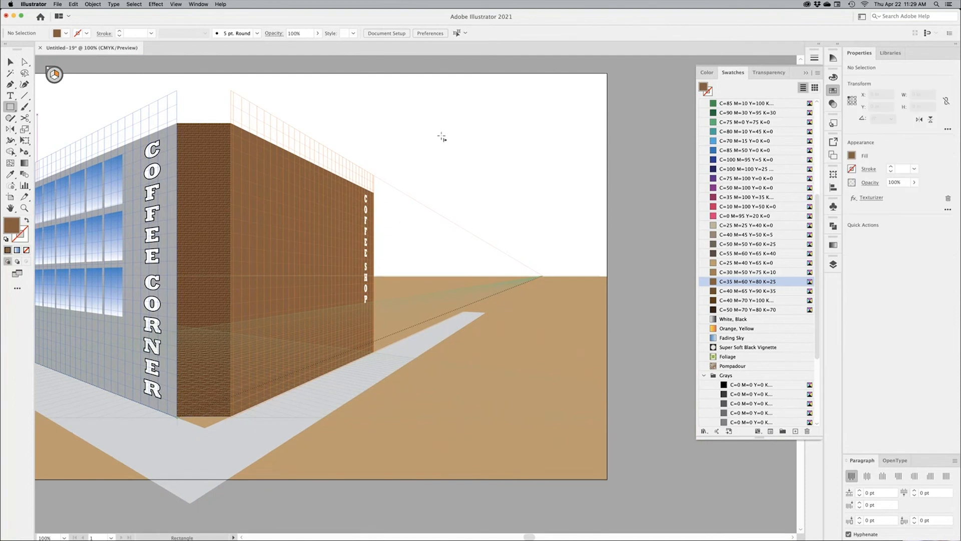
{"action": "left_click_drag", "start_coordinate": [421, 136], "coordinate": [439, 144]}
{"action": "key", "text": "super+z"}
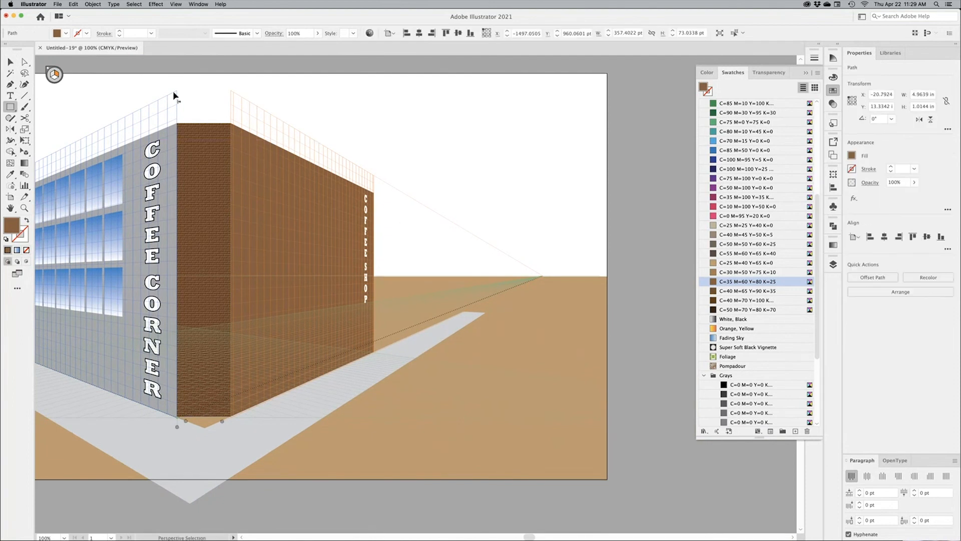
{"action": "left_click", "coordinate": [11, 65]}
{"action": "key", "text": "super+shift+i"}
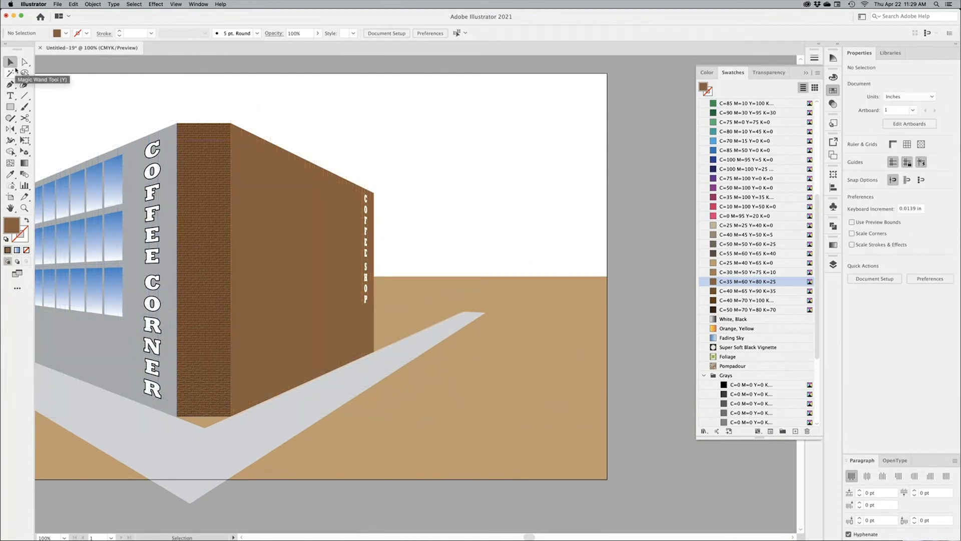
Draw a brown brick about 0.47 × 0.17 in beside the building and duplicate it into an evenly spaced row of five
{"action": "left_click", "coordinate": [10, 107]}
{"action": "left_click_drag", "start_coordinate": [420, 150], "coordinate": [543, 201]}
{"action": "key", "text": "super+space"}
{"action": "left_click", "coordinate": [10, 62]}
{"action": "key", "text": "space"}
{"action": "mouse_move", "coordinate": [456, 208]}
{"action": "left_mouse_down"}
{"action": "mouse_move", "coordinate": [330, 197]}
{"action": "mouse_move", "coordinate": [453, 190]}
{"action": "left_mouse_up"}
{"action": "key", "text": "ctrl+d"}
{"action": "key", "text": "ctrl+d"}
{"action": "key", "text": "ctrl+d"}
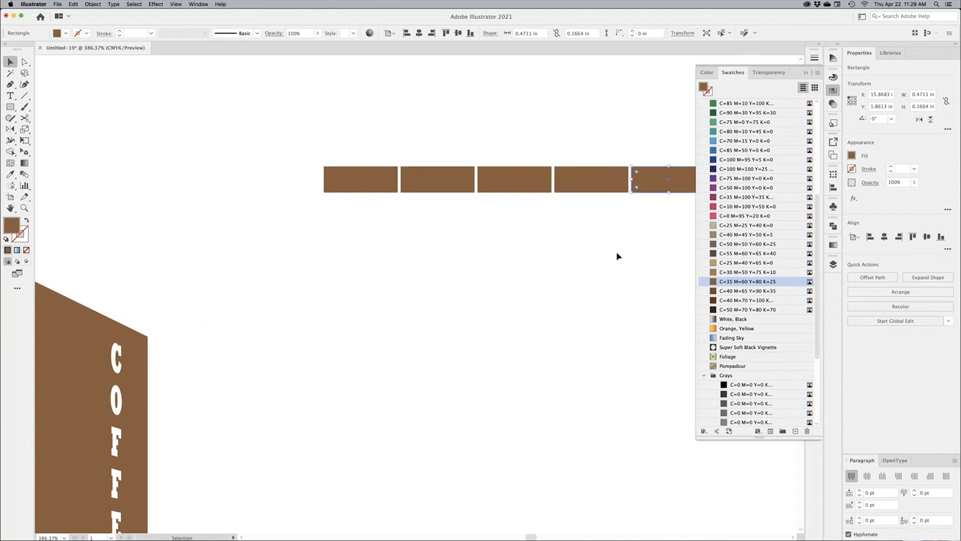
Copy the brick row below itself, offset by half a brick, and delete the last two bricks of each row
{"action": "left_click_drag", "start_coordinate": [645, 255], "coordinate": [382, 170]}
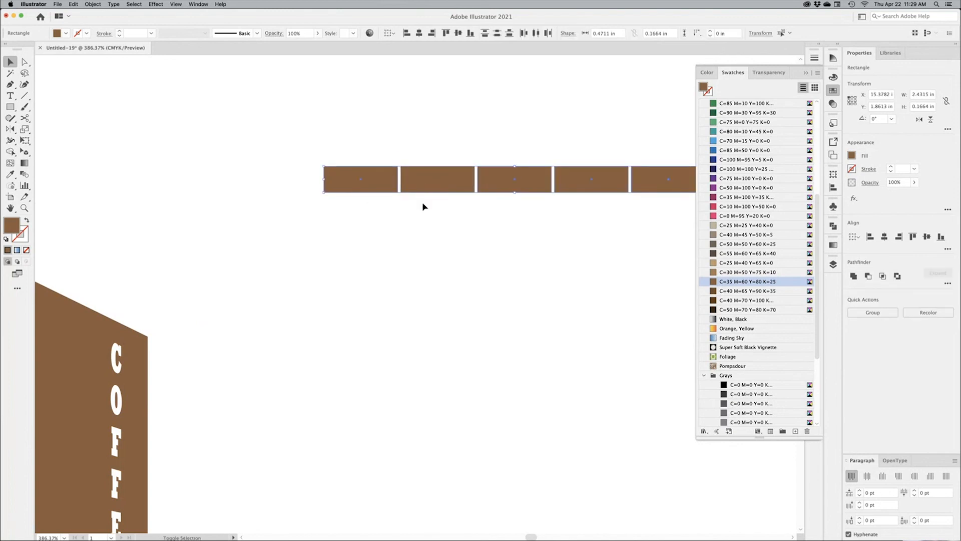
{"action": "left_click_drag", "start_coordinate": [277, 149], "coordinate": [688, 243]}
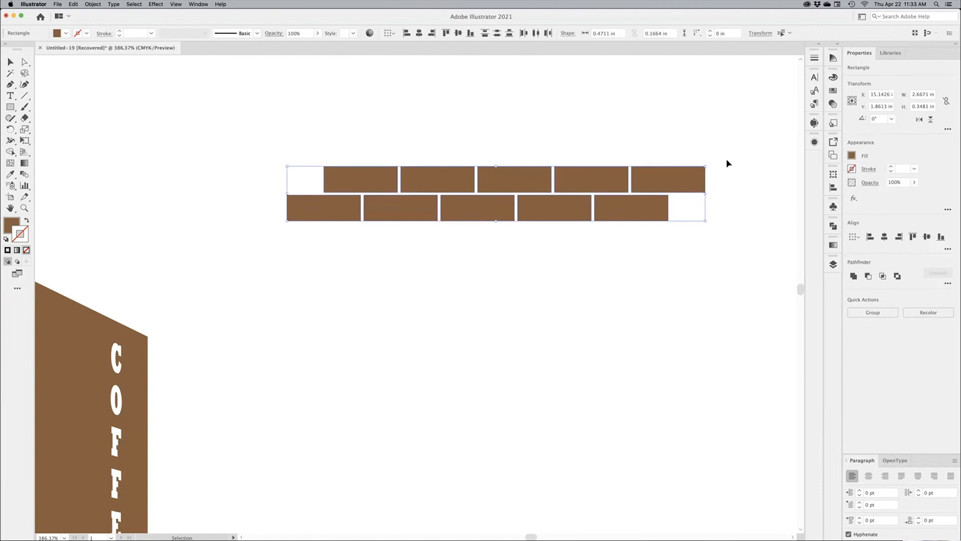
{"action": "left_click_drag", "start_coordinate": [732, 151], "coordinate": [577, 234]}
{"action": "key", "text": "Delete"}
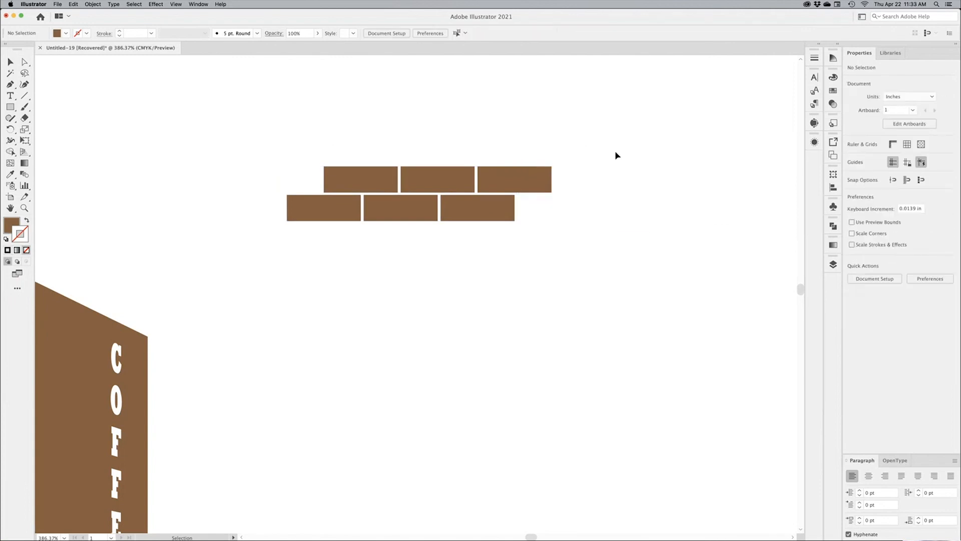
Copy the two staggered brick rows directly below to form a block of four rows
{"action": "left_click_drag", "start_coordinate": [616, 154], "coordinate": [279, 242]}
{"action": "left_click_drag", "start_coordinate": [443, 185], "coordinate": [443, 242]}
{"action": "left_click_drag", "start_coordinate": [602, 161], "coordinate": [344, 279]}
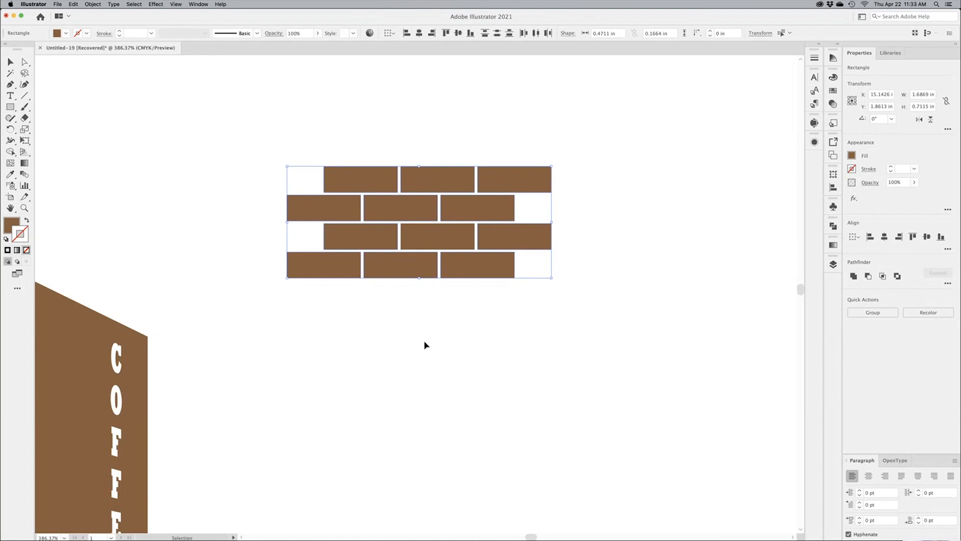
{"action": "left_click", "coordinate": [539, 337]}
{"action": "left_click_drag", "start_coordinate": [616, 134], "coordinate": [211, 307]}
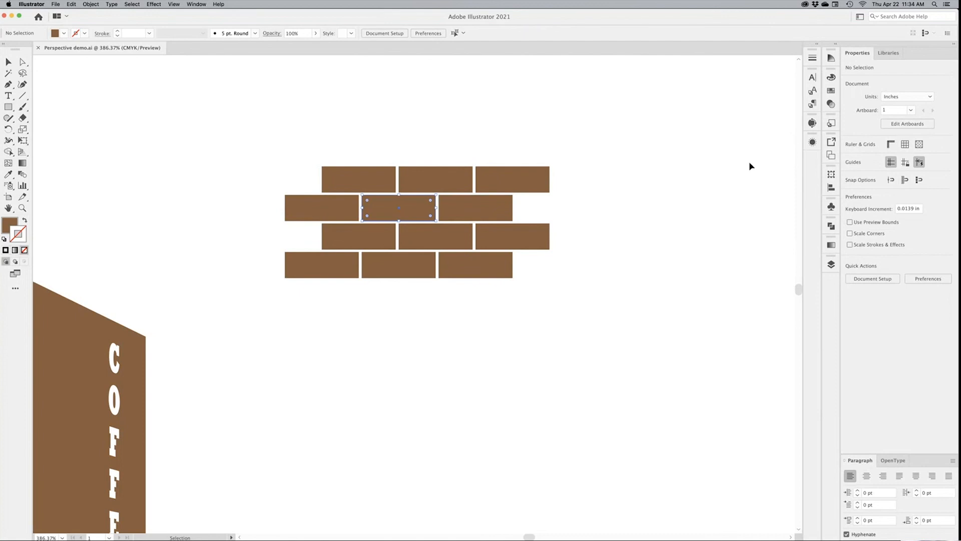
Fill the second row's middle brick with C=30 M=50 Y=75 K=10 and the third row's middle brick with C=40 M=65 Y=90 K=35
{"action": "left_click", "coordinate": [832, 92]}
{"action": "left_click", "coordinate": [832, 91]}
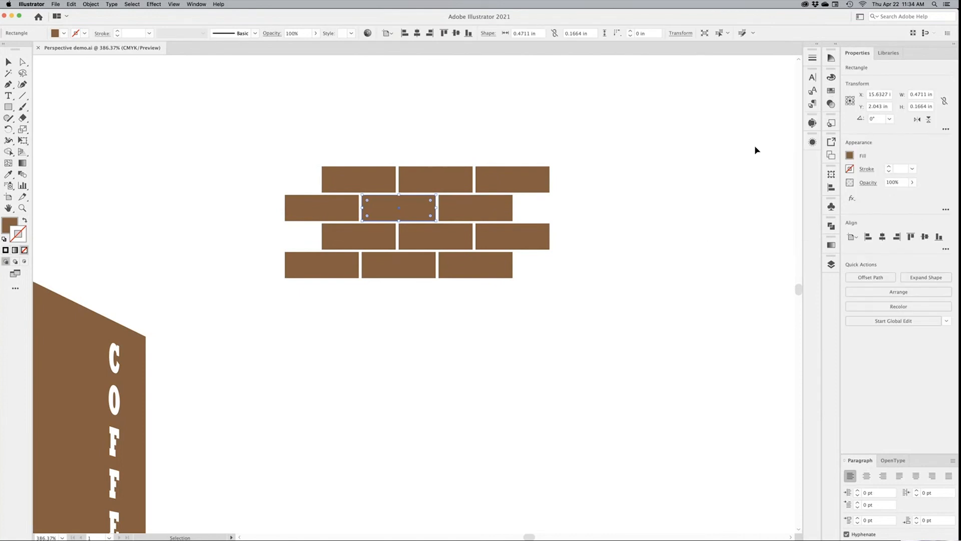
{"action": "left_click", "coordinate": [832, 92]}
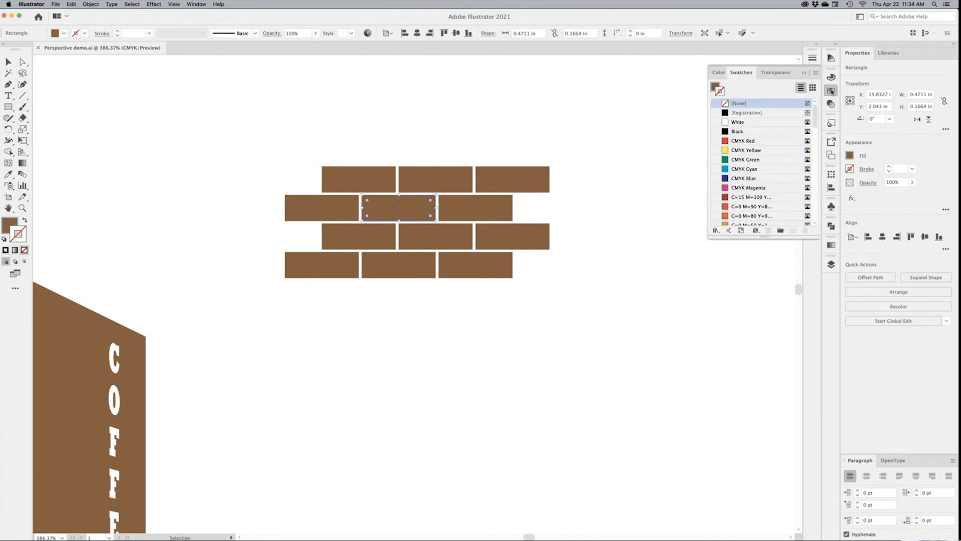
{"action": "left_click", "coordinate": [721, 89]}
{"action": "left_click_drag", "start_coordinate": [764, 236], "coordinate": [764, 275]}
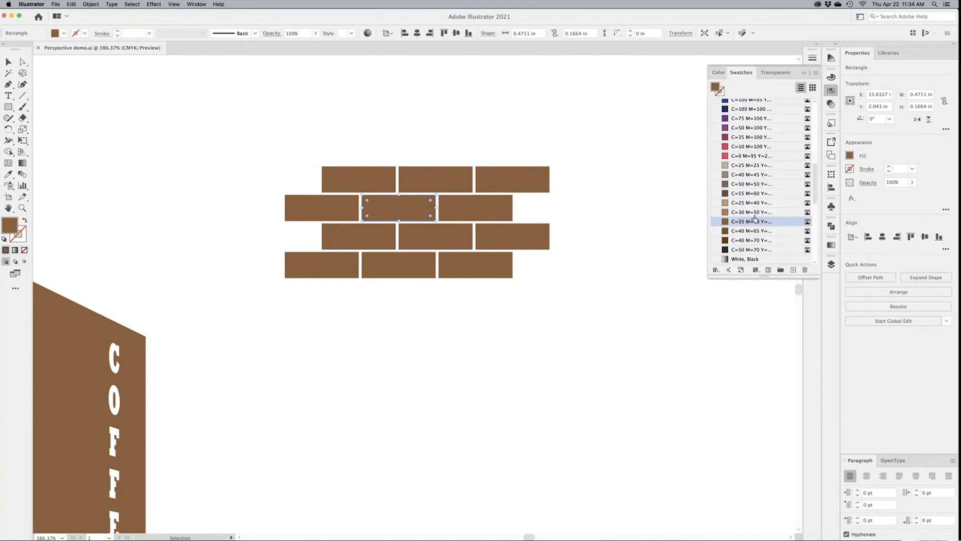
{"action": "left_click", "coordinate": [751, 212]}
{"action": "left_click", "coordinate": [439, 244]}
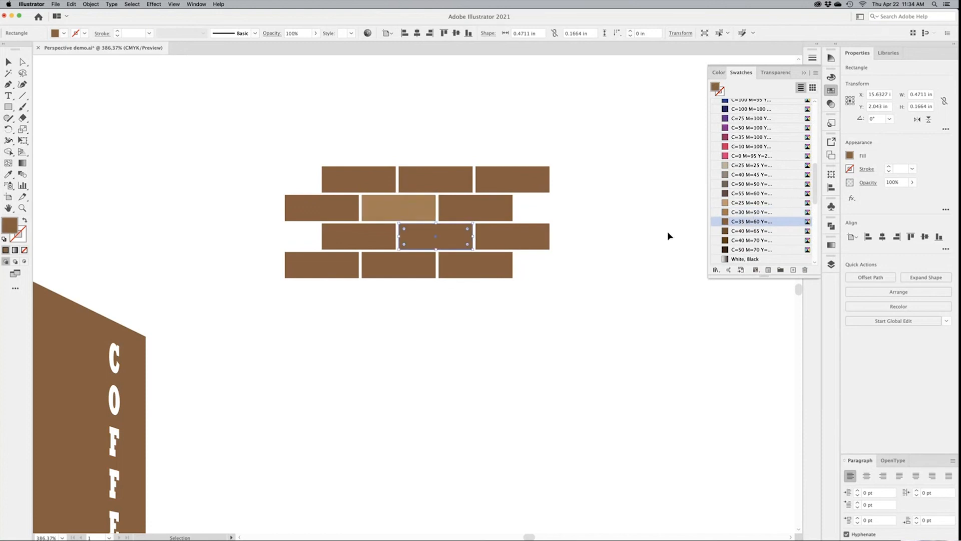
{"action": "left_click", "coordinate": [746, 231]}
Fill the bottom row's first brick with C=25 M=40 Y=65 K=0 and the top row's first brick with C=30 M=50 Y=75 K=10
{"action": "left_click", "coordinate": [345, 266]}
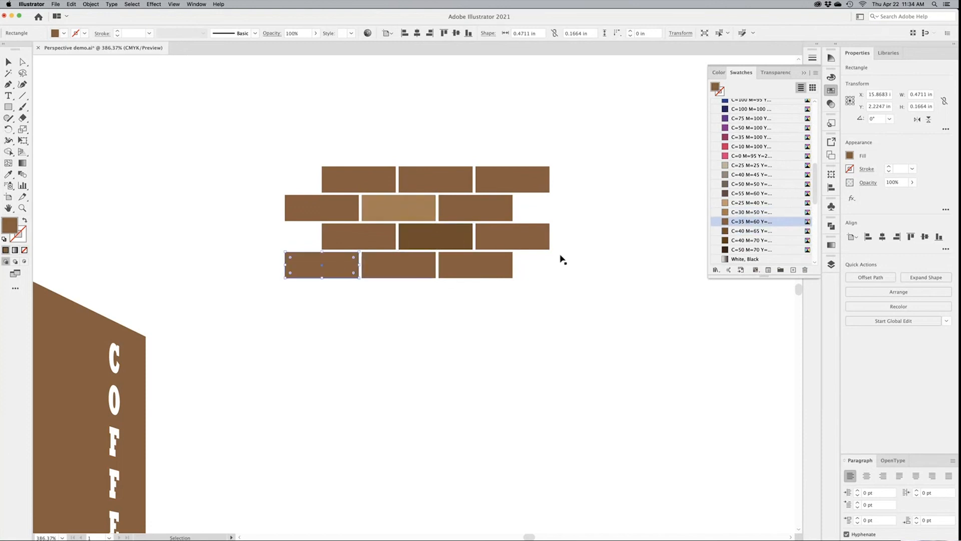
{"action": "left_click", "coordinate": [751, 202]}
{"action": "left_click", "coordinate": [359, 179]}
{"action": "left_click", "coordinate": [751, 212]}
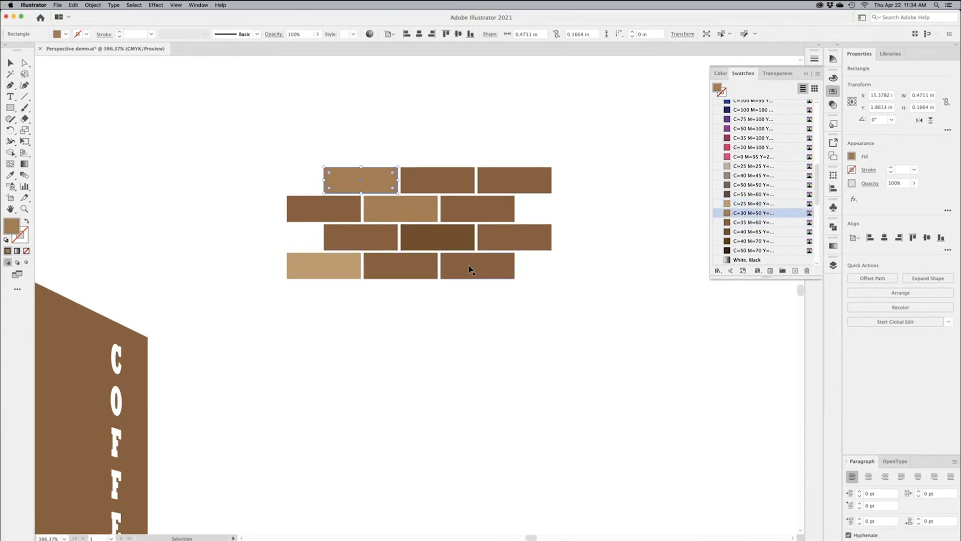
Recolor the second row's middle brick C=25 M=40 Y=65 K=0 and the bottom row's middle brick C=50 M=70 Y=80 K=70
{"action": "left_click", "coordinate": [469, 268]}
{"action": "left_click", "coordinate": [410, 210]}
{"action": "left_click", "coordinate": [751, 203]}
{"action": "left_click", "coordinate": [406, 266]}
{"action": "left_click", "coordinate": [759, 251]}
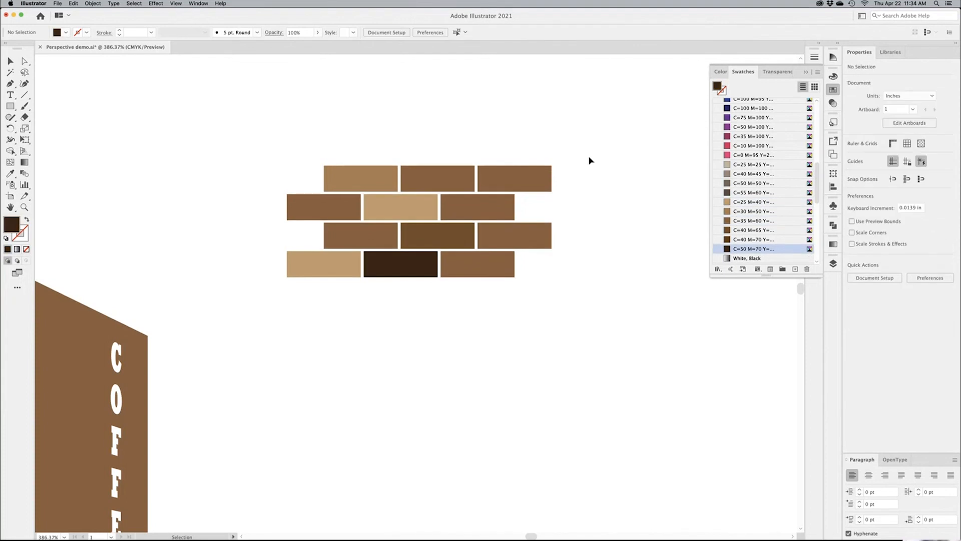
Make a new pattern from all twelve bricks, accepting its addition to the swatches
{"action": "left_click_drag", "start_coordinate": [531, 158], "coordinate": [269, 293]}
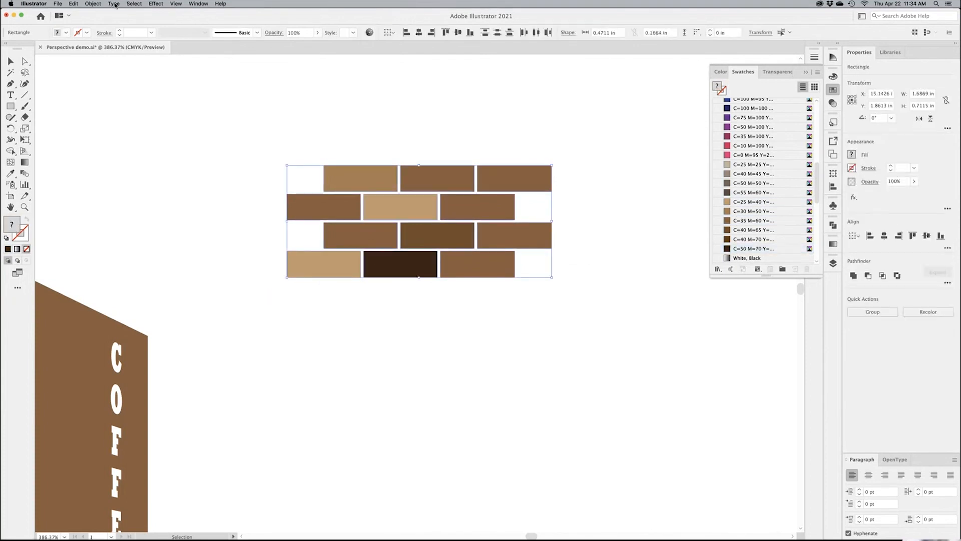
{"action": "left_click", "coordinate": [93, 3]}
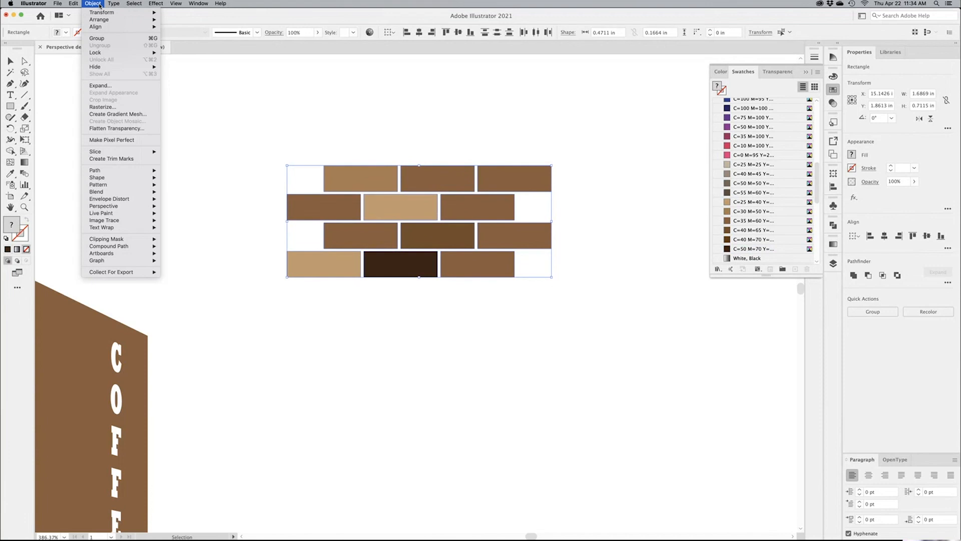
{"action": "mouse_move", "coordinate": [114, 185]}
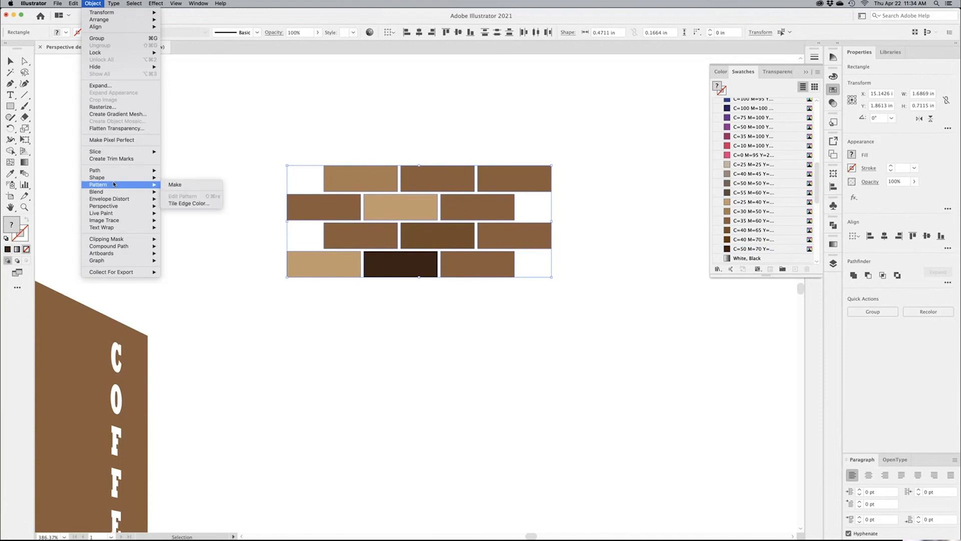
{"action": "left_click", "coordinate": [185, 185]}
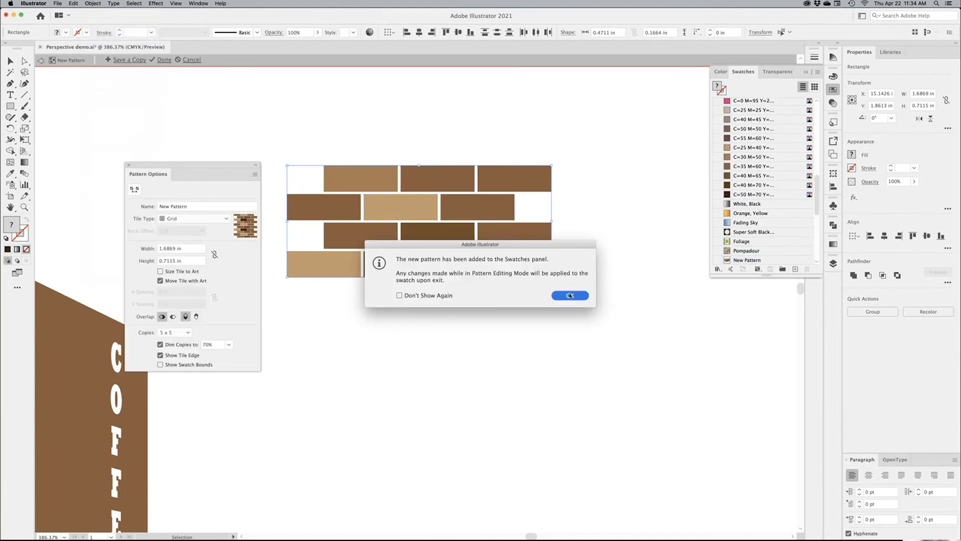
{"action": "left_click", "coordinate": [569, 296]}
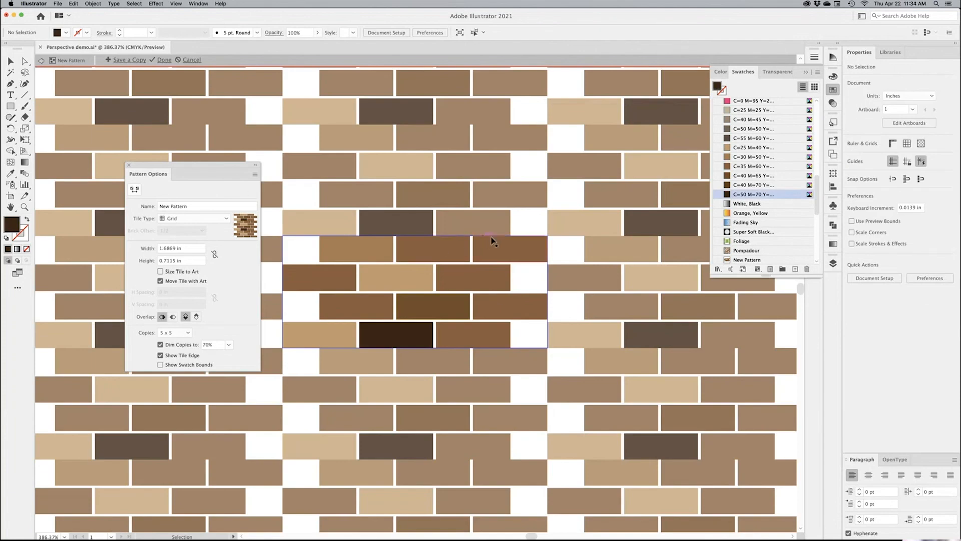
Try tile widths of 1.5 in and 1.45 in for the new brick pattern
{"action": "left_click", "coordinate": [192, 249]}
{"action": "key", "text": "super+a"}
{"action": "type", "text": "1.5"}
{"action": "key", "text": "Return"}
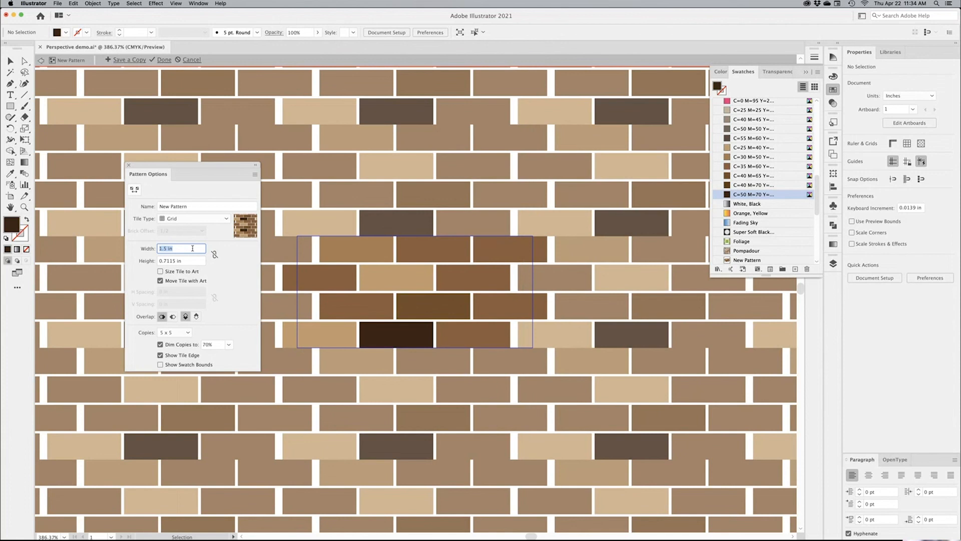
{"action": "key", "text": "Down"}
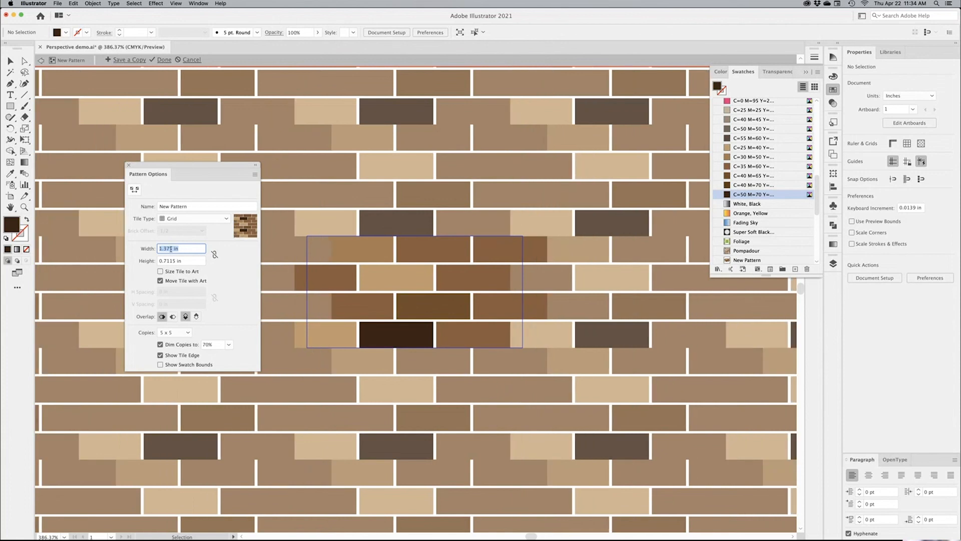
{"action": "key", "text": "Up"}
{"action": "type", "text": "1"}
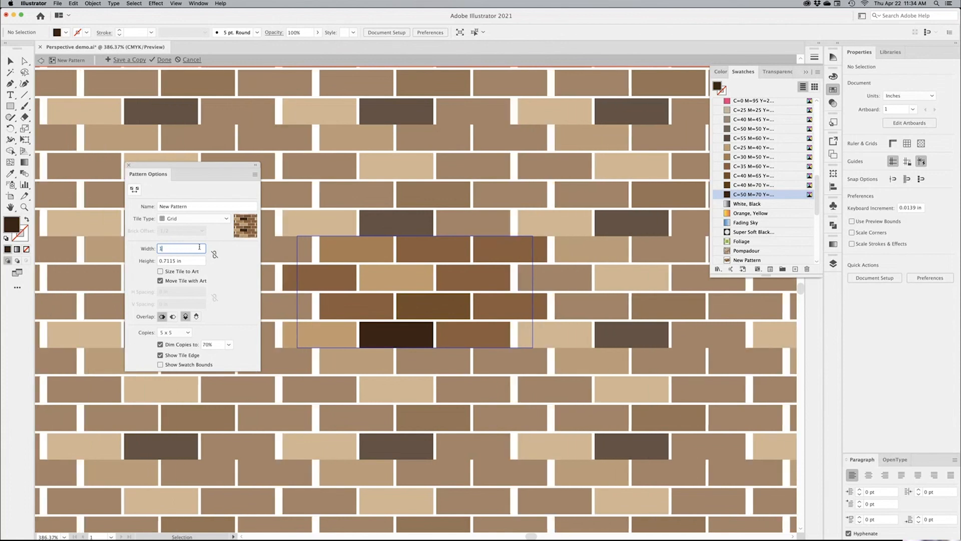
{"action": "key", "text": "Tab"}
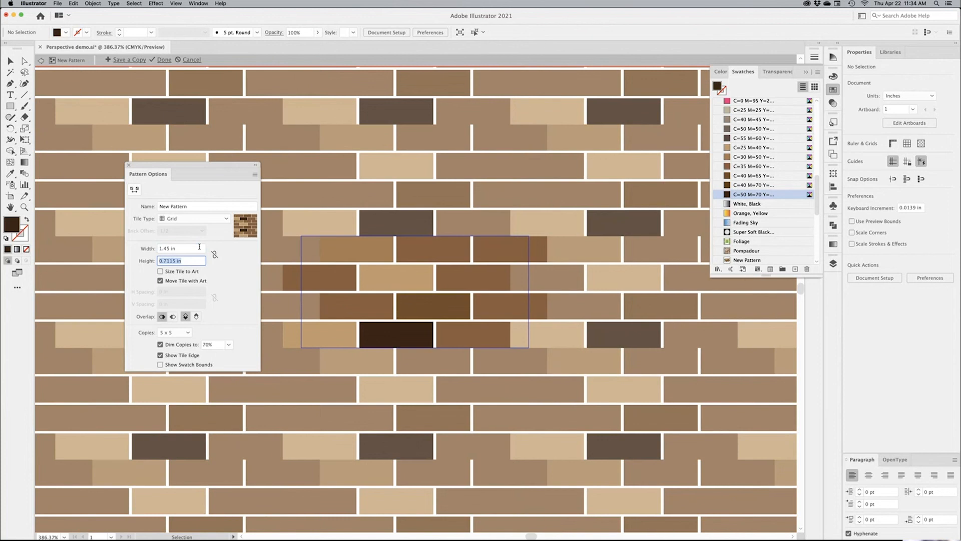
Set the brick pattern's tile width to 1.47 in
{"action": "left_click", "coordinate": [169, 249]}
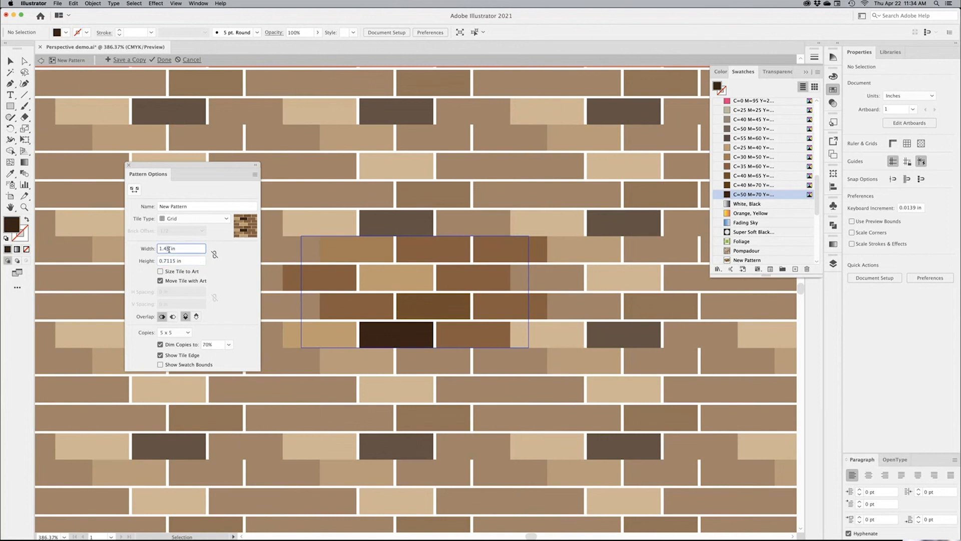
{"action": "key", "text": "BackSpace"}
{"action": "type", "text": "7"}
{"action": "key", "text": "Tab"}
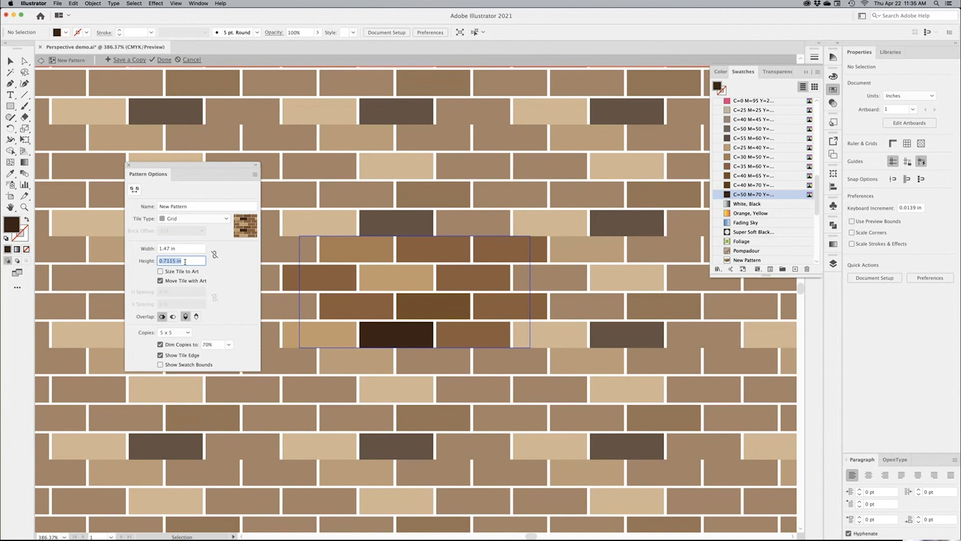
Set the brick pattern's tile height to 0.73 in so the mortar gaps between rows match
{"action": "type", "text": ".75"}
{"action": "key", "text": "Return"}
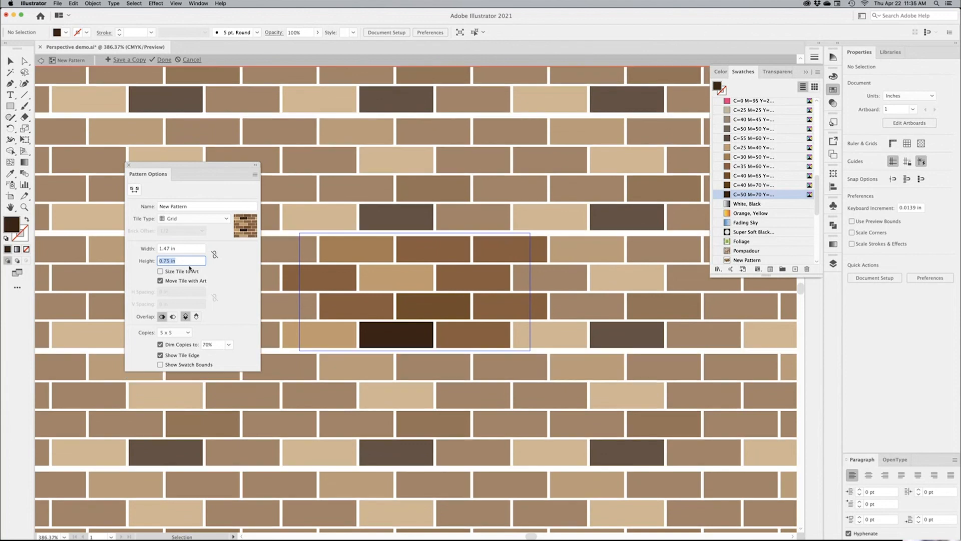
{"action": "left_click", "coordinate": [169, 261]}
{"action": "key", "text": "Tab"}
{"action": "left_click", "coordinate": [167, 260]}
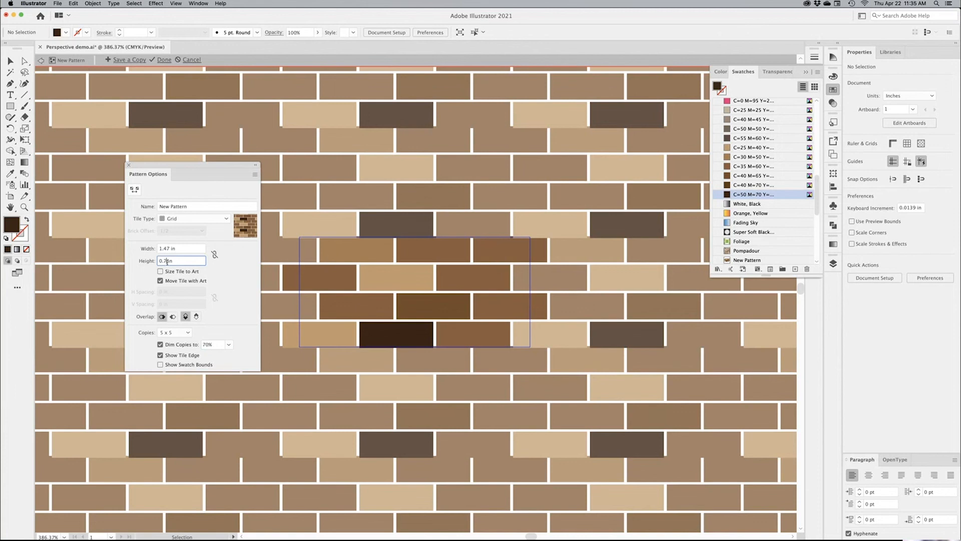
{"action": "type", "text": "5"}
{"action": "key", "text": "Tab"}
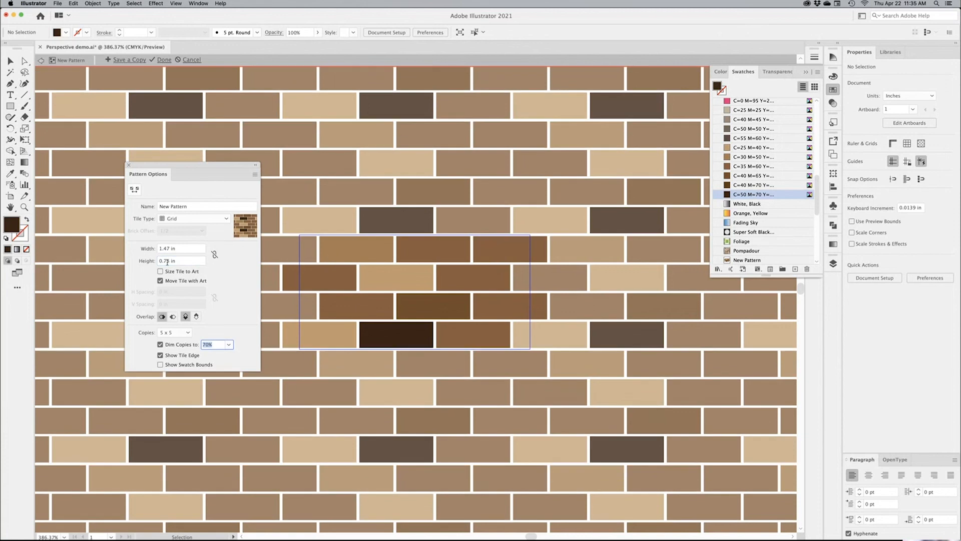
Finish editing the brick pattern and save the document
{"action": "left_click", "coordinate": [129, 165]}
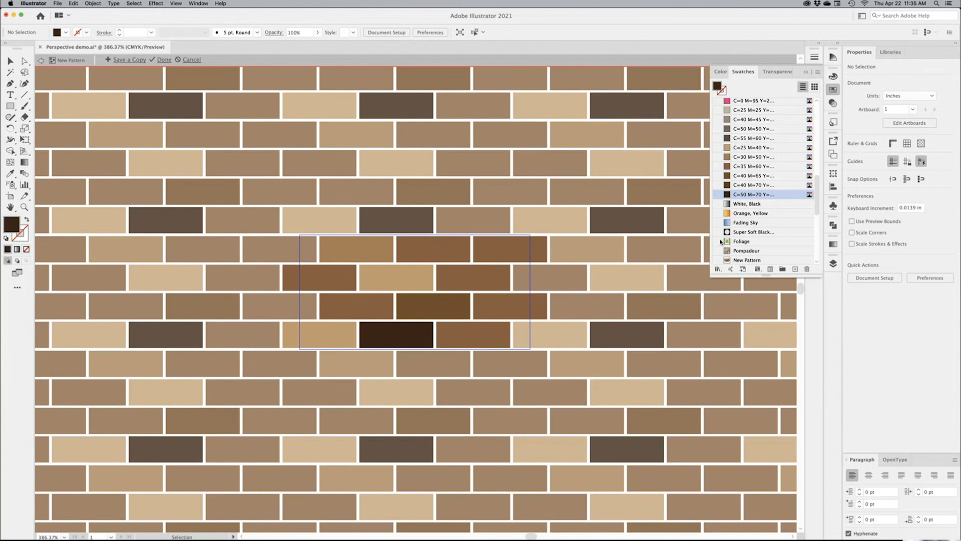
{"action": "left_click", "coordinate": [9, 60]}
{"action": "key", "text": "super+s"}
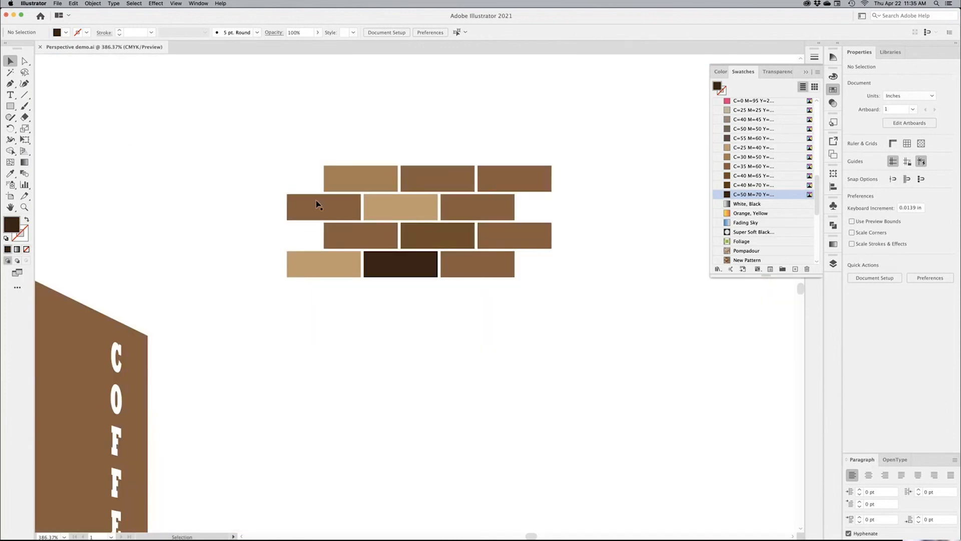
Move all twelve source bricks off the artboard, beyond its right edge
{"action": "key", "text": "super+a"}
{"action": "left_click", "coordinate": [472, 296], "text": "alt+super"}
{"action": "left_click", "coordinate": [472, 296], "text": "alt+super"}
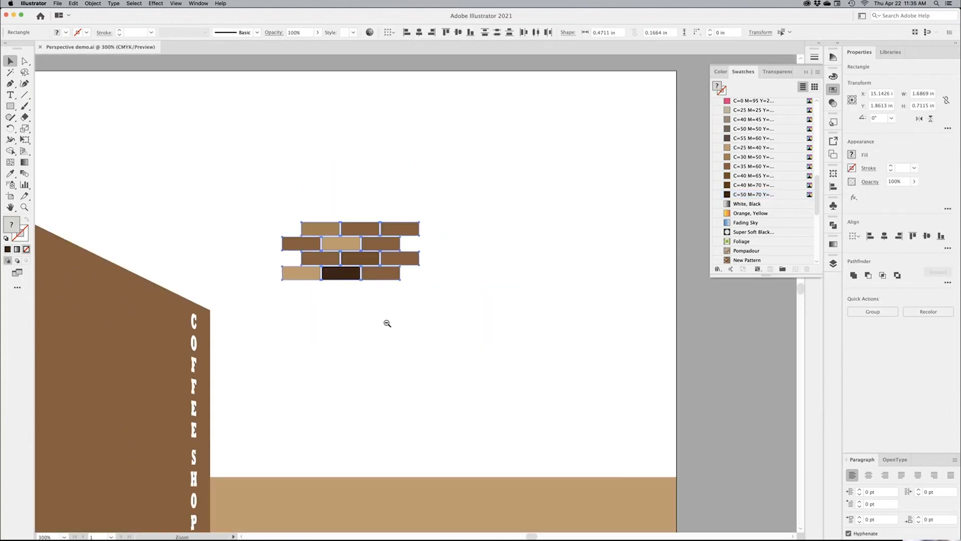
{"action": "left_click_drag", "start_coordinate": [376, 270], "coordinate": [780, 360]}
{"action": "left_click_drag", "start_coordinate": [393, 237], "coordinate": [461, 85]}
{"action": "left_click", "coordinate": [354, 238], "text": "alt+super"}
{"action": "left_click_drag", "start_coordinate": [367, 248], "coordinate": [357, 157]}
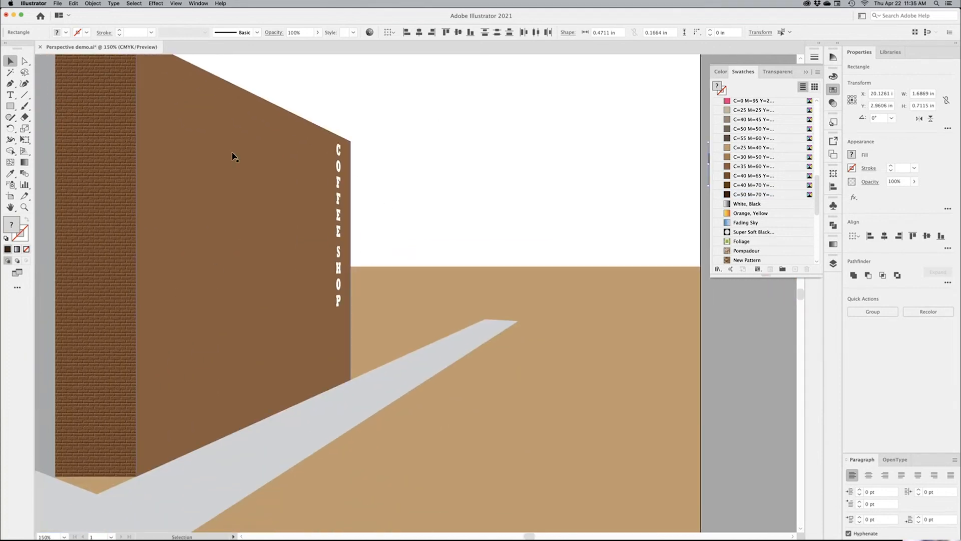
Fill the right wall with the new brick pattern swatch, collapsing the Grays and Brights swatch groups
{"action": "left_click", "coordinate": [233, 250]}
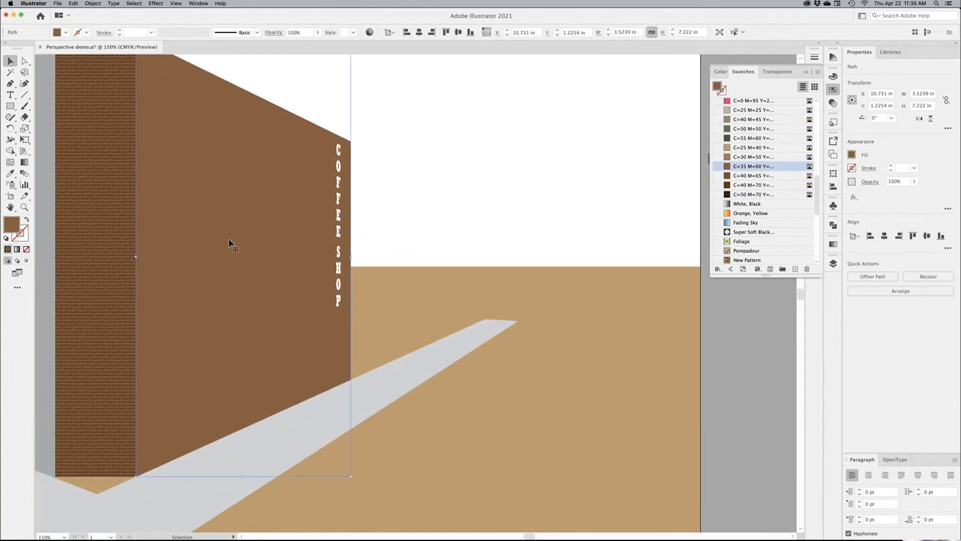
{"action": "scroll", "coordinate": [775, 232], "scroll_direction": "down", "scroll_amount": 5}
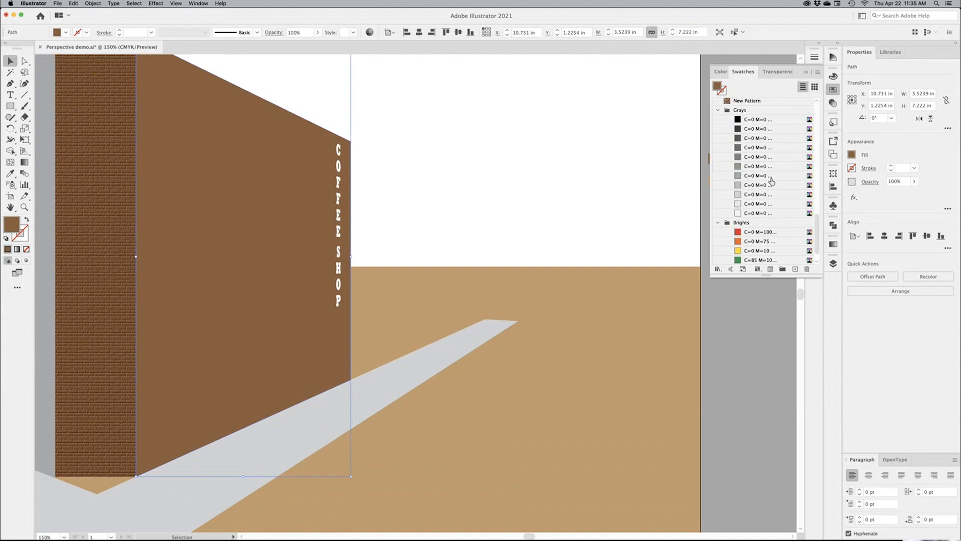
{"action": "scroll", "coordinate": [731, 133], "scroll_direction": "up", "scroll_amount": 2}
{"action": "left_click", "coordinate": [717, 130]}
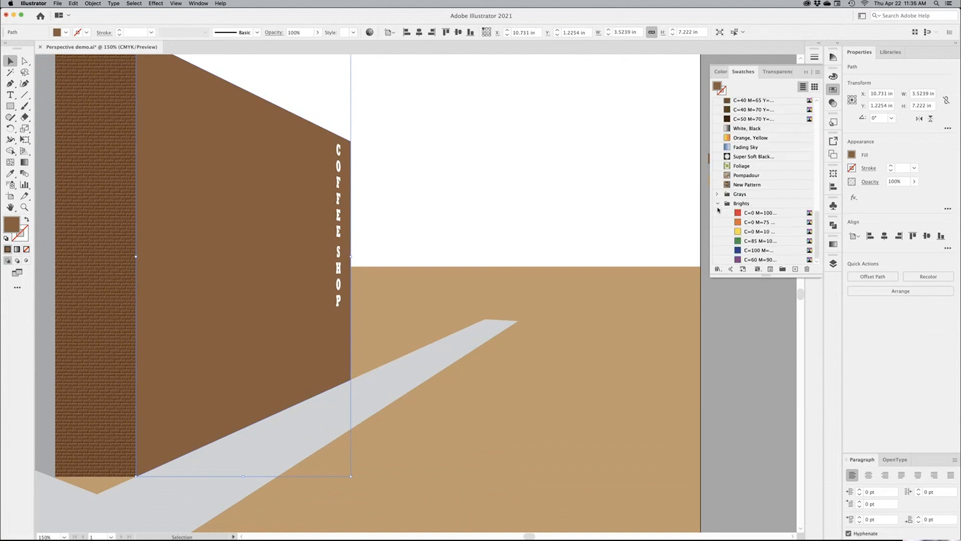
{"action": "left_click", "coordinate": [719, 203]}
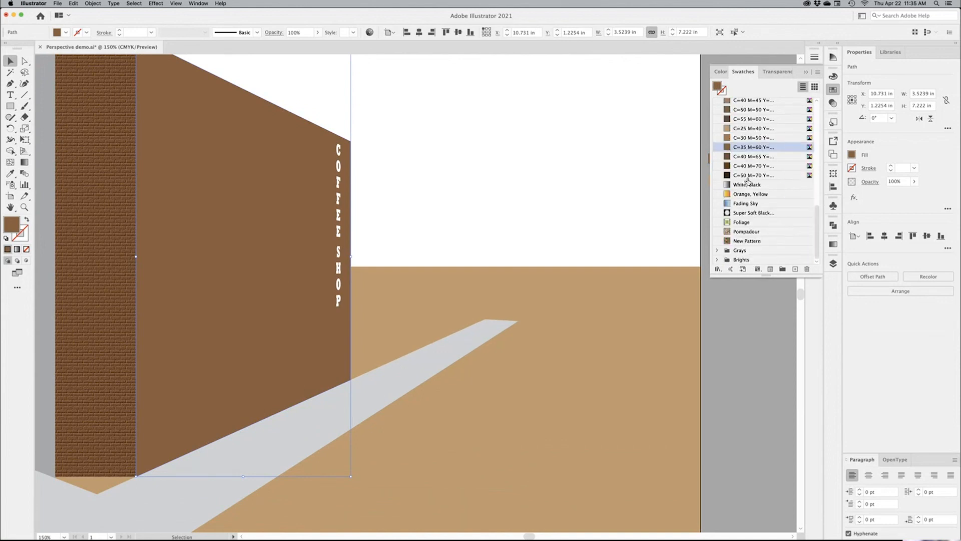
{"action": "left_click", "coordinate": [756, 242]}
Rename the New Pattern swatch as brick
{"action": "double_click", "coordinate": [755, 242]}
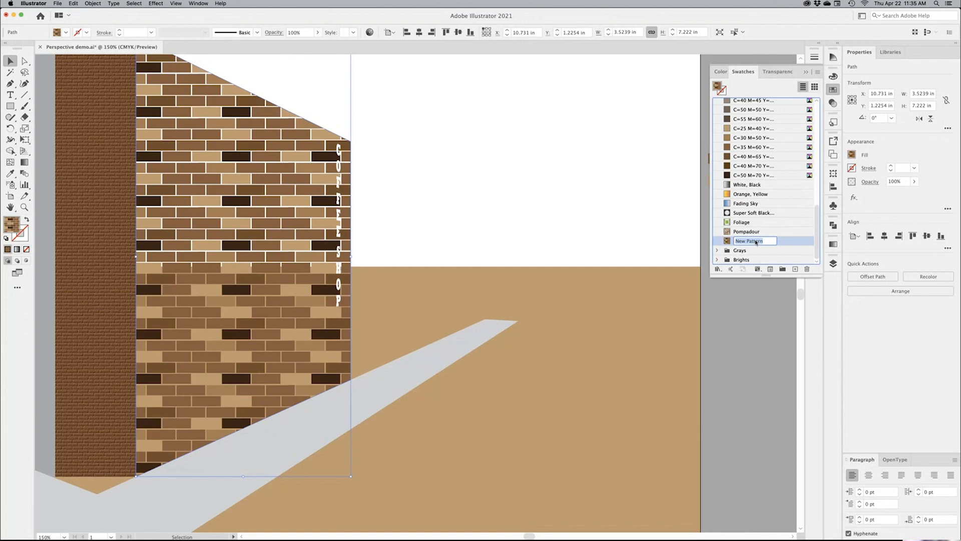
{"action": "type", "text": "brick"}
{"action": "key", "text": "Return"}
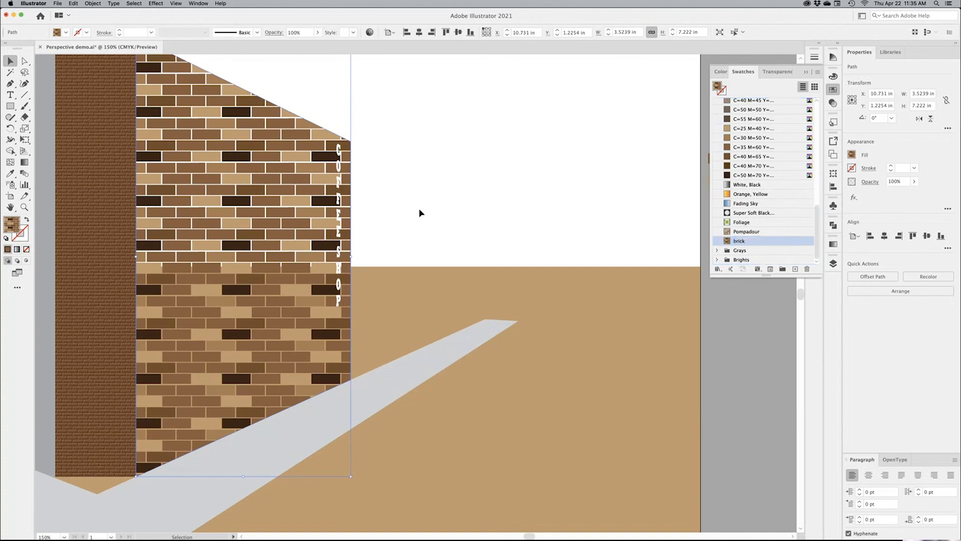
Show the perspective grid and try a brick-filled rectangle on its right plane, beyond the coffee shop wall
{"action": "key", "text": "shift+p"}
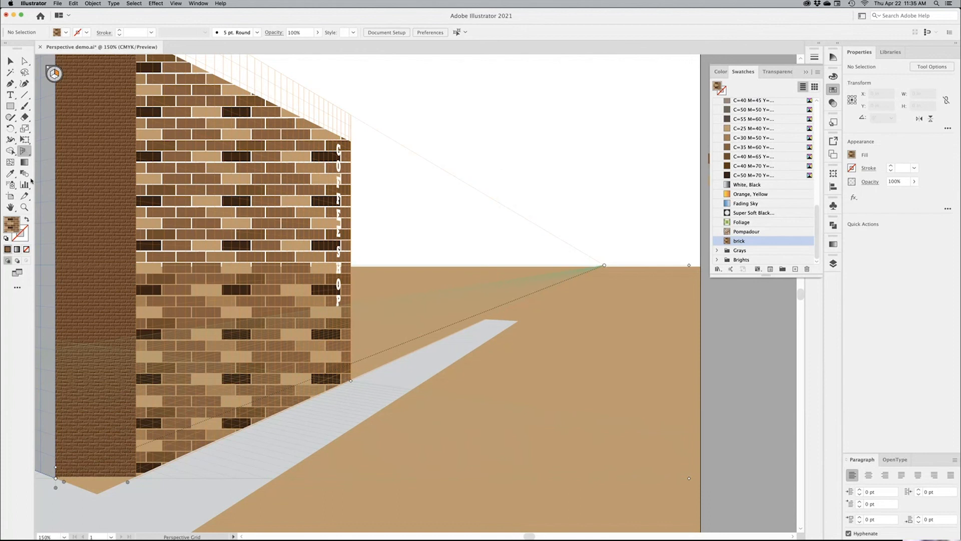
{"action": "left_click", "coordinate": [24, 152]}
{"action": "left_click", "coordinate": [11, 106]}
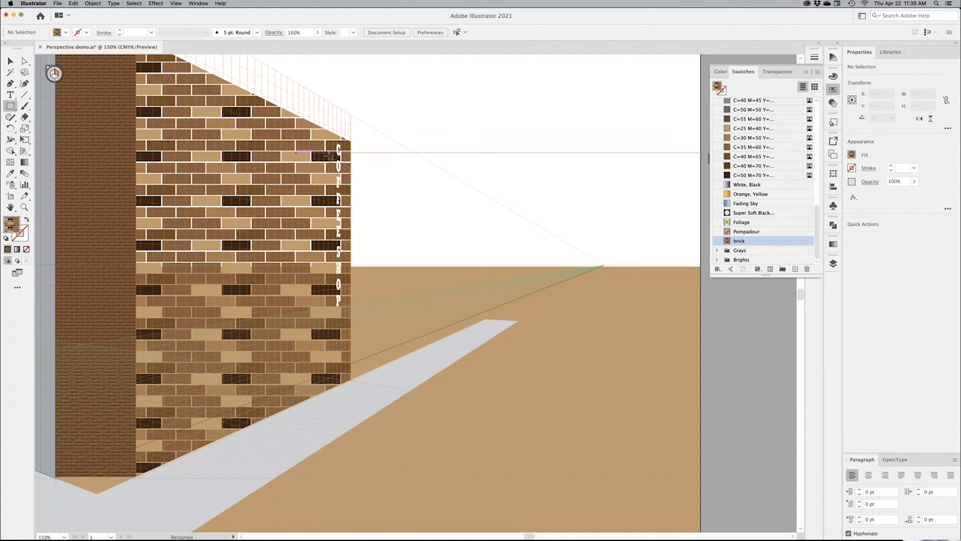
{"action": "left_click_drag", "start_coordinate": [399, 150], "coordinate": [522, 302]}
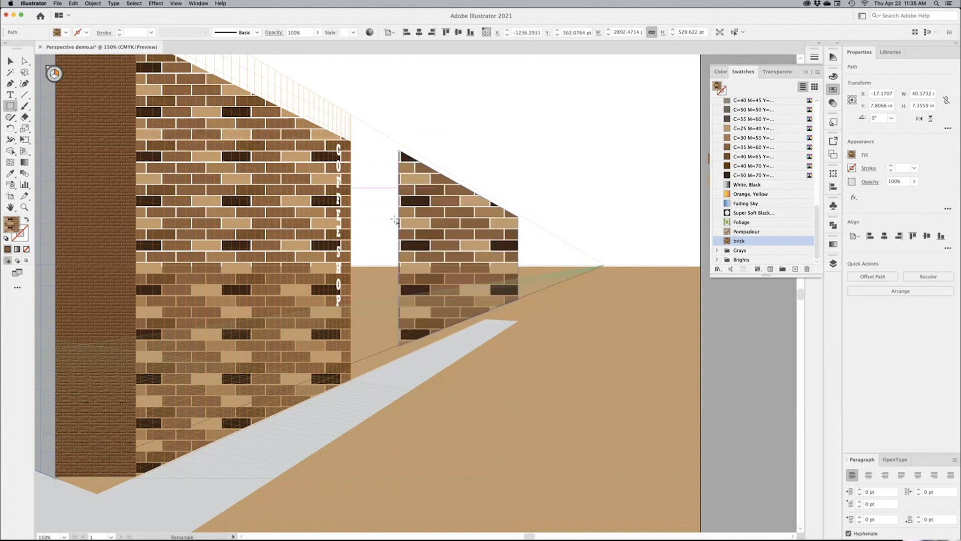
{"action": "key", "text": "v"}
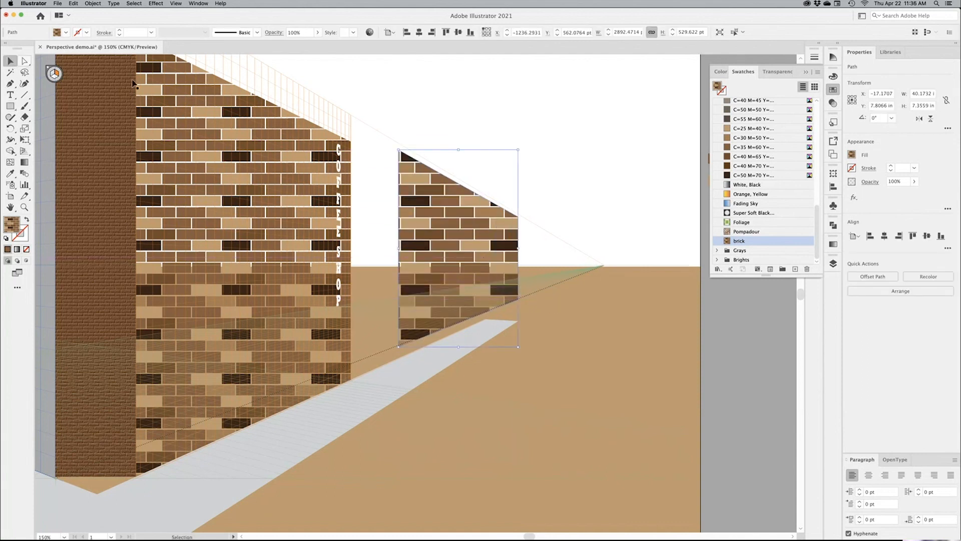
{"action": "left_click", "coordinate": [486, 135]}
{"action": "left_click", "coordinate": [464, 212]}
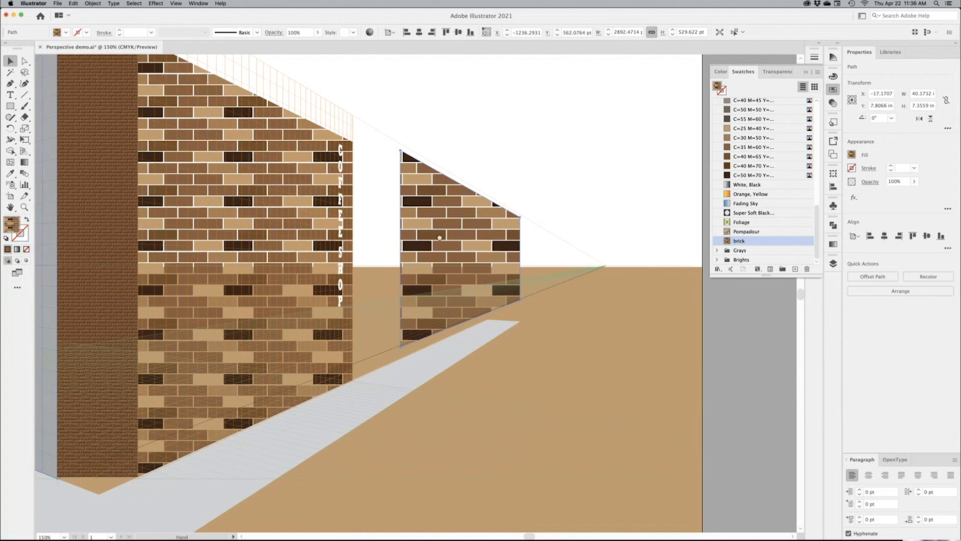
{"action": "scroll", "coordinate": [589, 247], "scroll_direction": "left", "scroll_amount": 8}
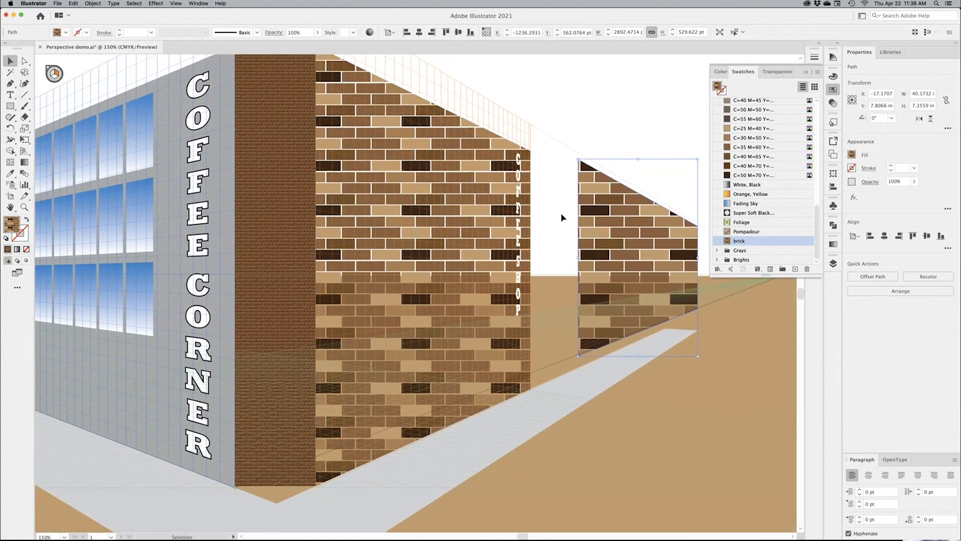
{"action": "key", "text": "super+z"}
Replace the right wall's brick pattern with the solid C=40 M=70 Y=100 K=50 swatch
{"action": "left_click", "coordinate": [412, 187]}
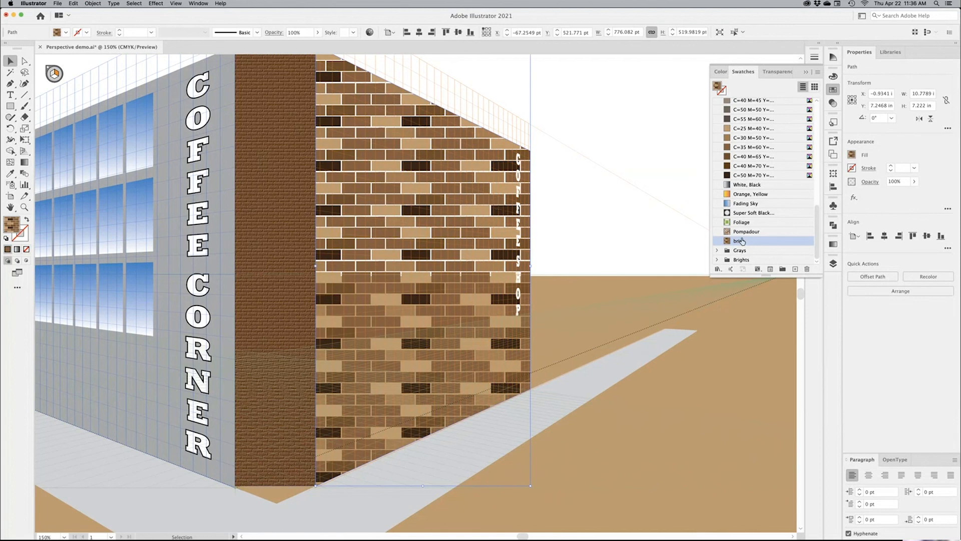
{"action": "left_click", "coordinate": [751, 147]}
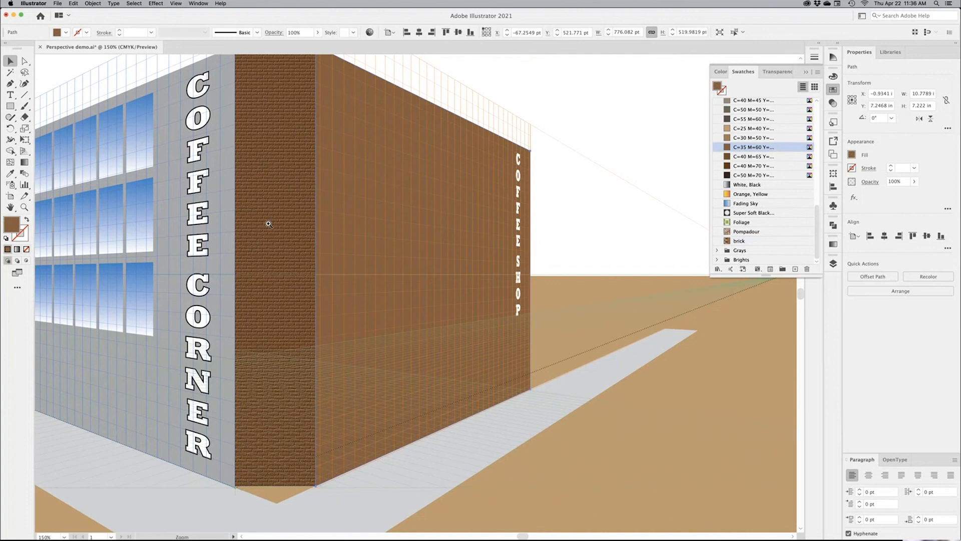
{"action": "left_click_drag", "start_coordinate": [269, 224], "coordinate": [368, 253]}
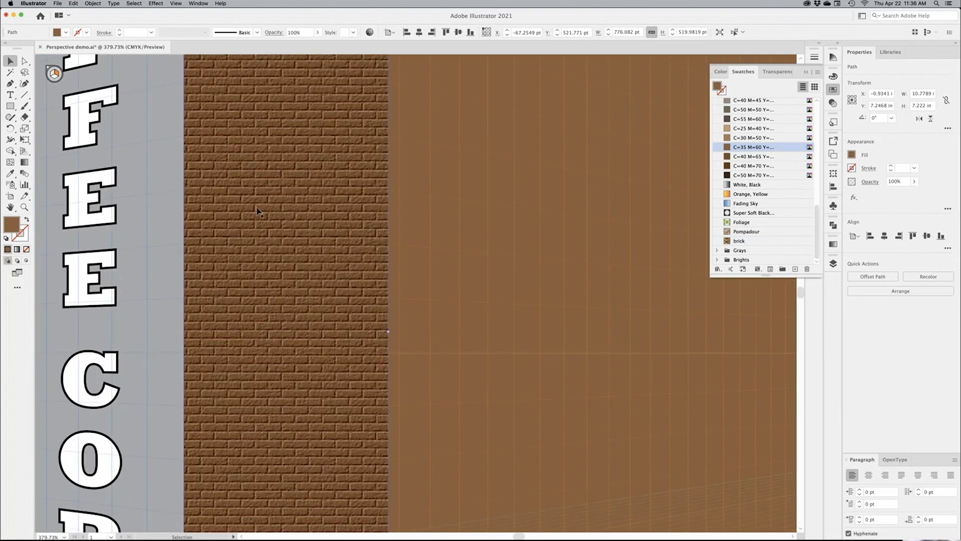
{"action": "key", "text": "space"}
{"action": "left_click_drag", "start_coordinate": [472, 298], "coordinate": [423, 270]}
{"action": "key", "text": "super+minus"}
{"action": "key", "text": "super+minus"}
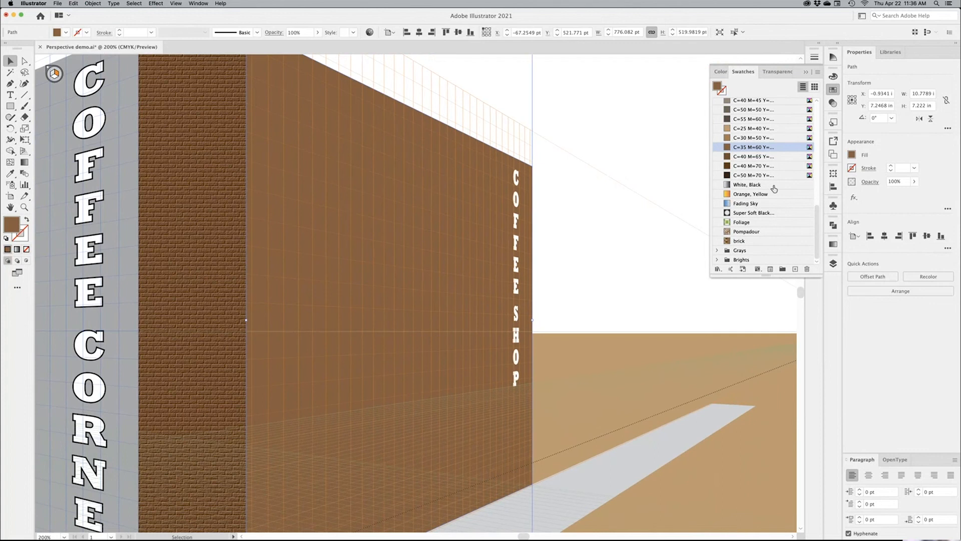
{"action": "scroll", "coordinate": [772, 177], "scroll_direction": "up", "scroll_amount": 3}
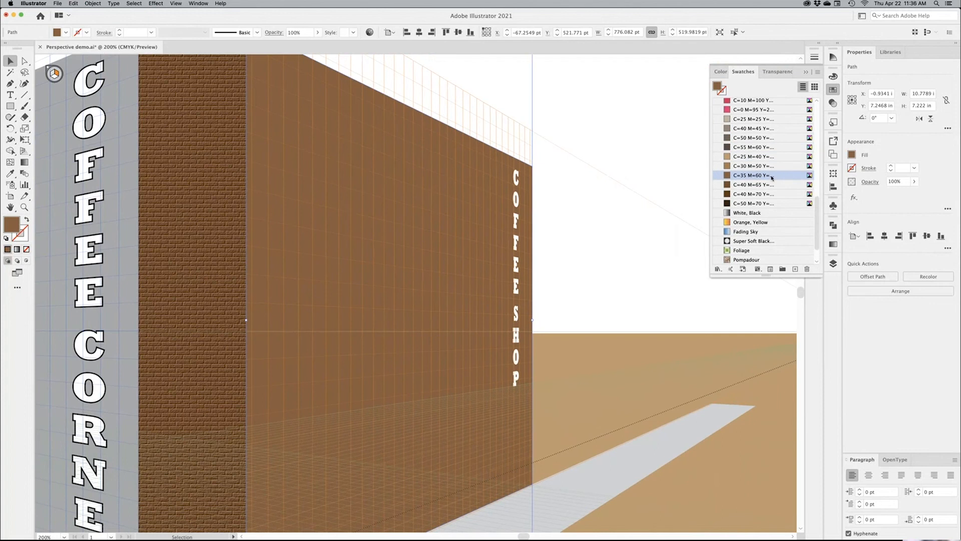
{"action": "left_click", "coordinate": [738, 195]}
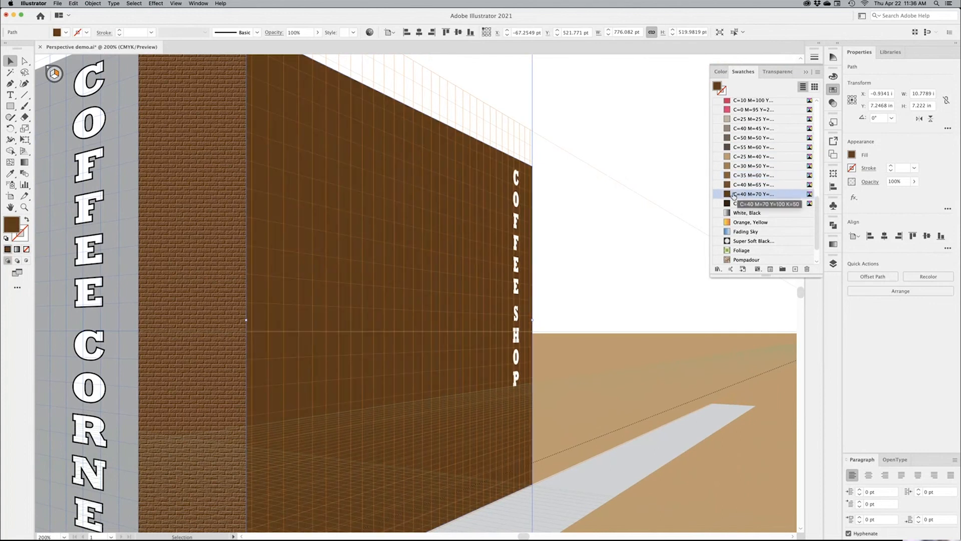
Start a Texturizer effect on the right wall and set its texture to Sandstone after trying Burlap
{"action": "left_click", "coordinate": [155, 4]}
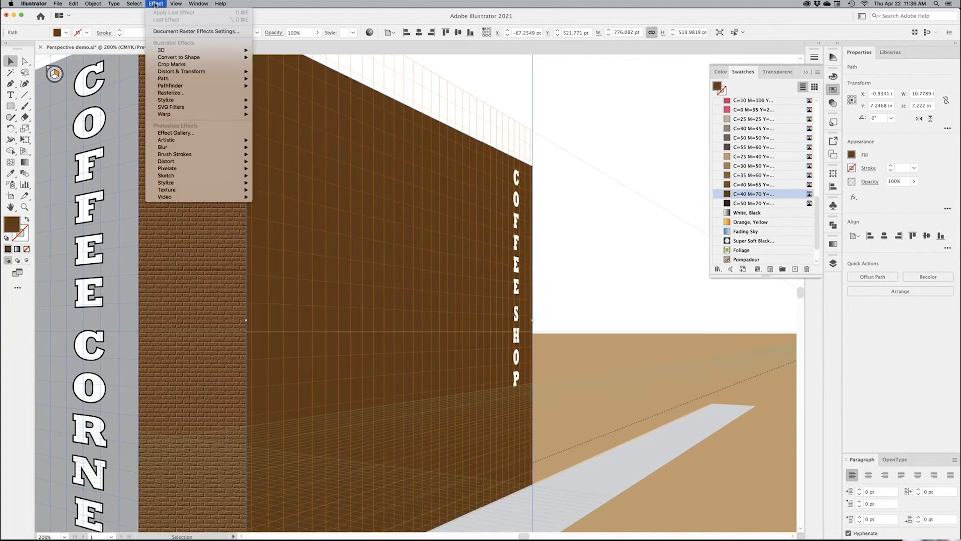
{"action": "mouse_move", "coordinate": [180, 190]}
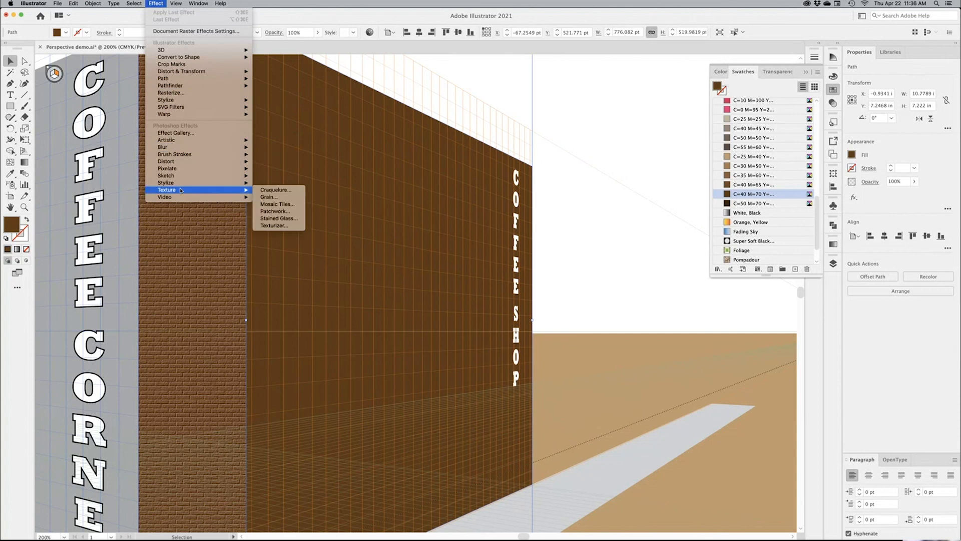
{"action": "left_click", "coordinate": [279, 225]}
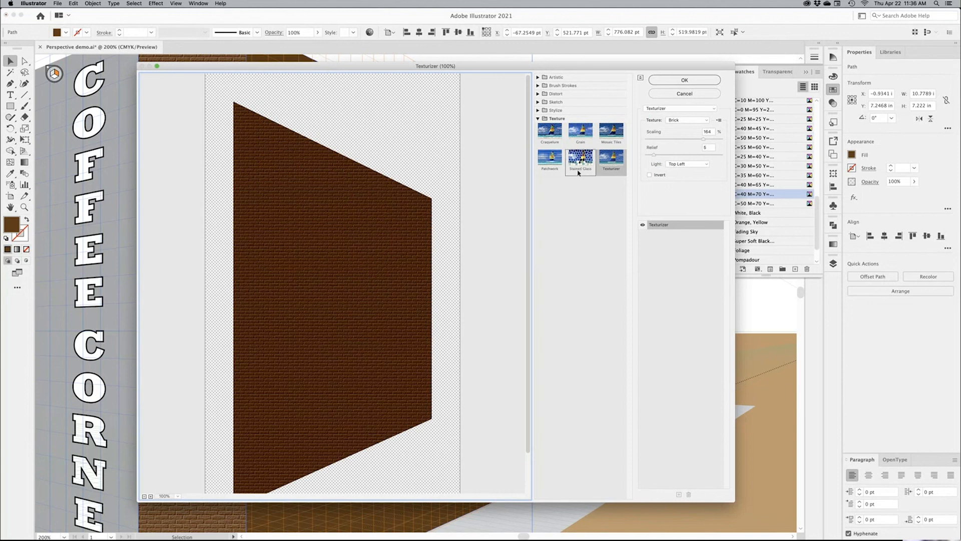
{"action": "left_click", "coordinate": [691, 123]}
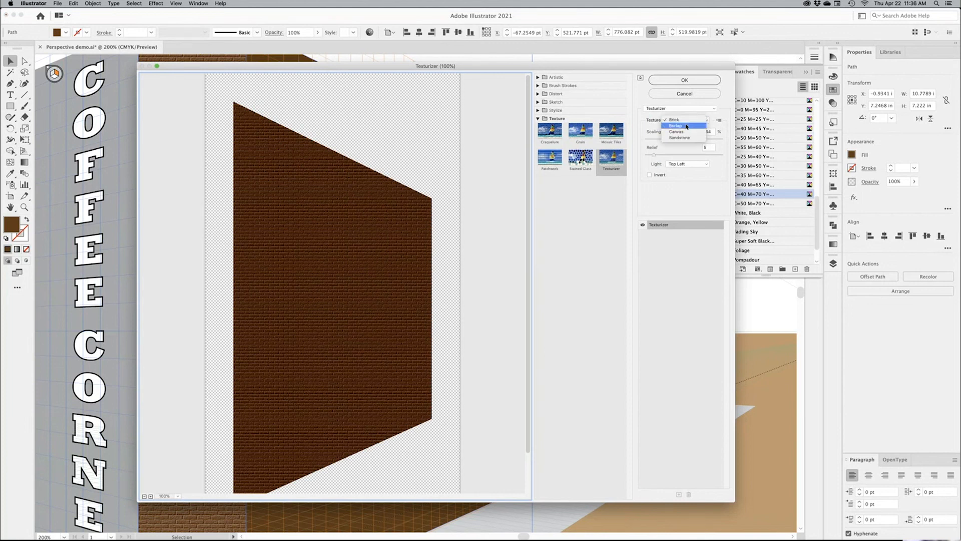
{"action": "left_click", "coordinate": [686, 126]}
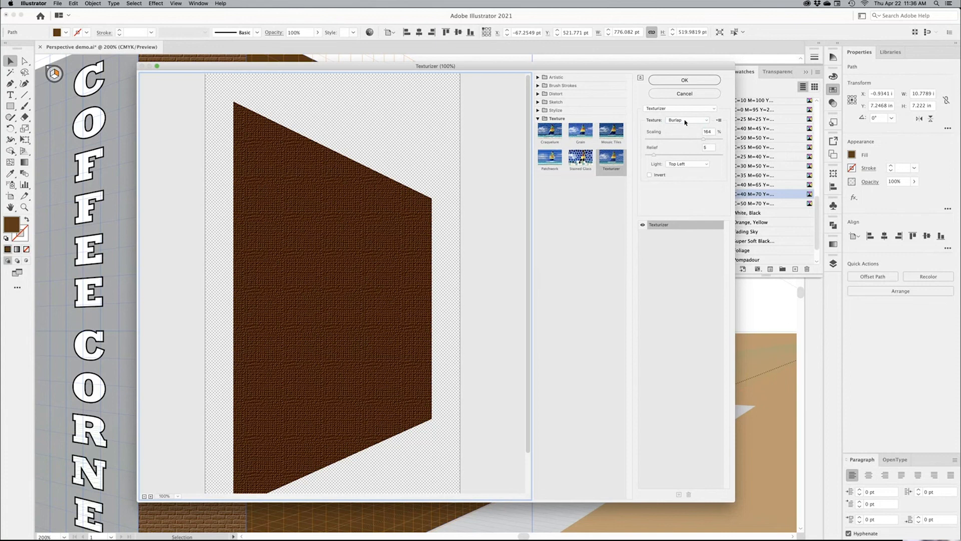
{"action": "left_click", "coordinate": [686, 122]}
{"action": "left_click", "coordinate": [682, 133]}
{"action": "left_click", "coordinate": [151, 497]}
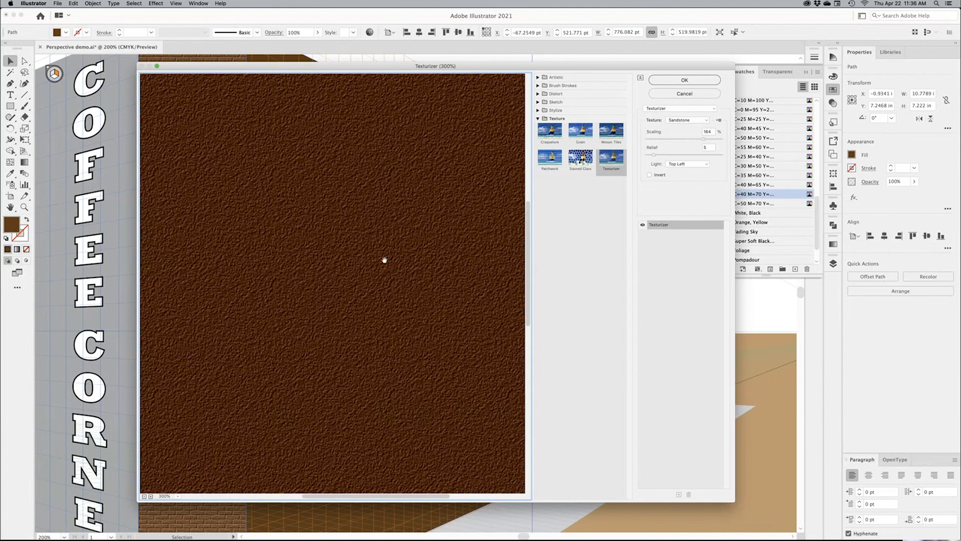
Set the Texturizer light to Top Right, reduce the scaling, and apply the effect to the right wall
{"action": "left_click", "coordinate": [687, 165]}
{"action": "left_click", "coordinate": [679, 175]}
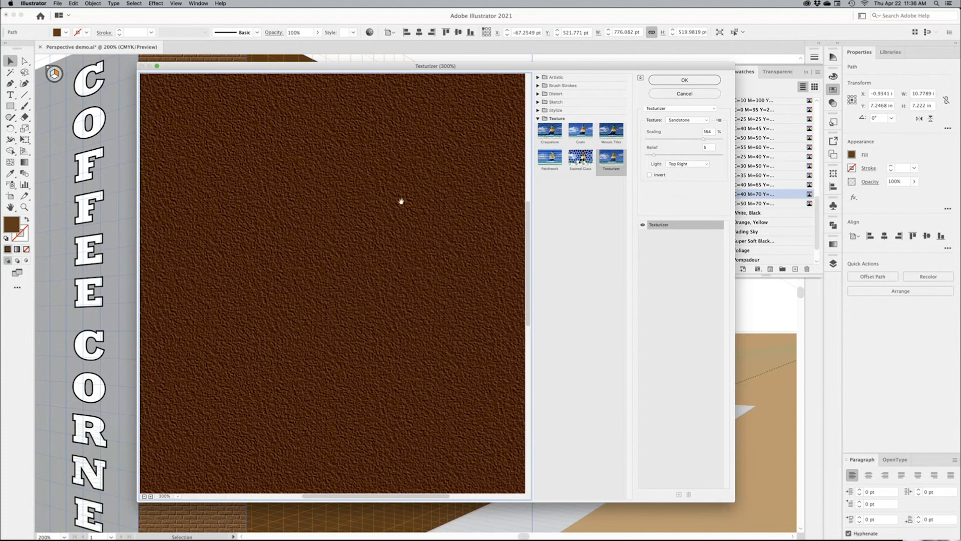
{"action": "left_click", "coordinate": [654, 140]}
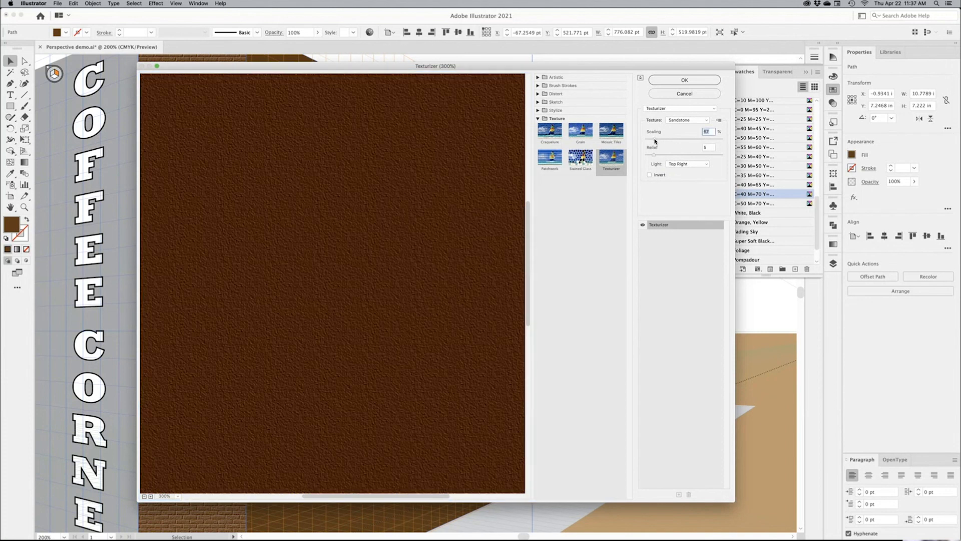
{"action": "left_click", "coordinate": [654, 155]}
{"action": "left_click", "coordinate": [680, 80]}
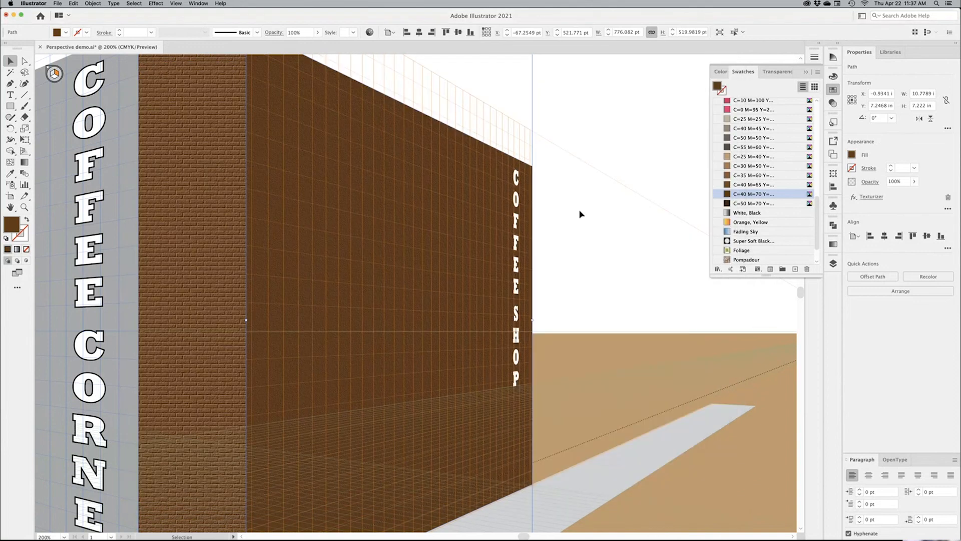
{"action": "left_click", "coordinate": [551, 234]}
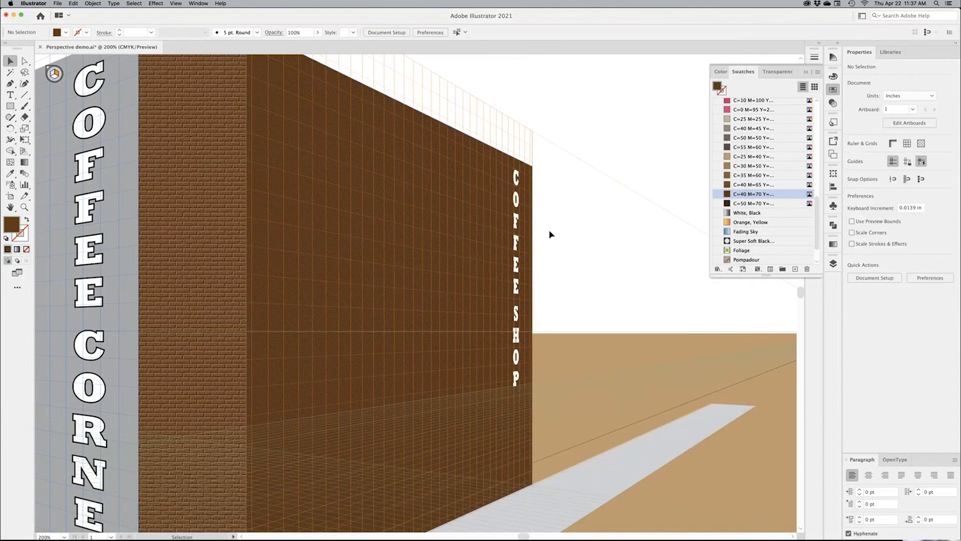
Hide the perspective grid and inspect the textured right wall, the brick corner and the whole building
{"action": "key", "text": "super+shift+i"}
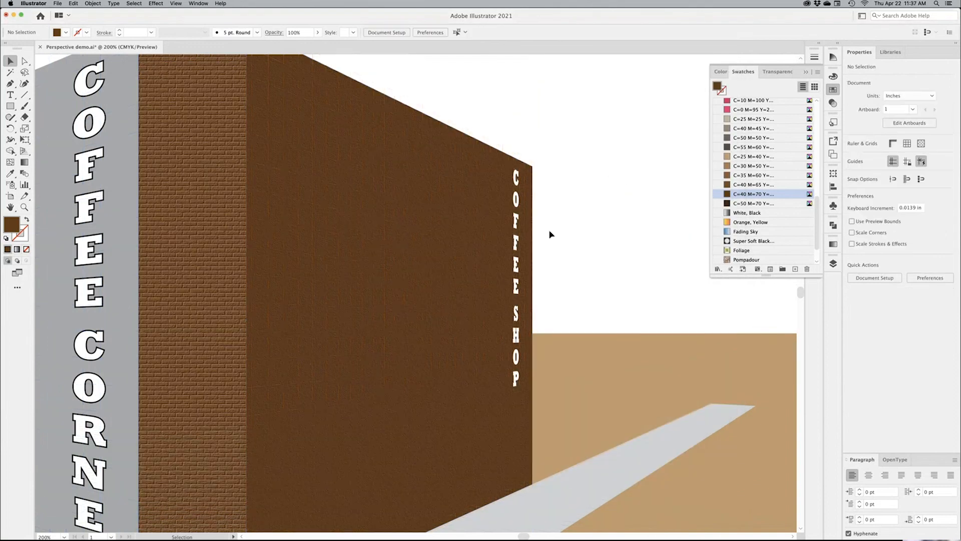
{"action": "key", "text": "space"}
{"action": "left_click_drag", "start_coordinate": [404, 286], "coordinate": [503, 222]}
{"action": "left_click_drag", "start_coordinate": [424, 335], "coordinate": [513, 243]}
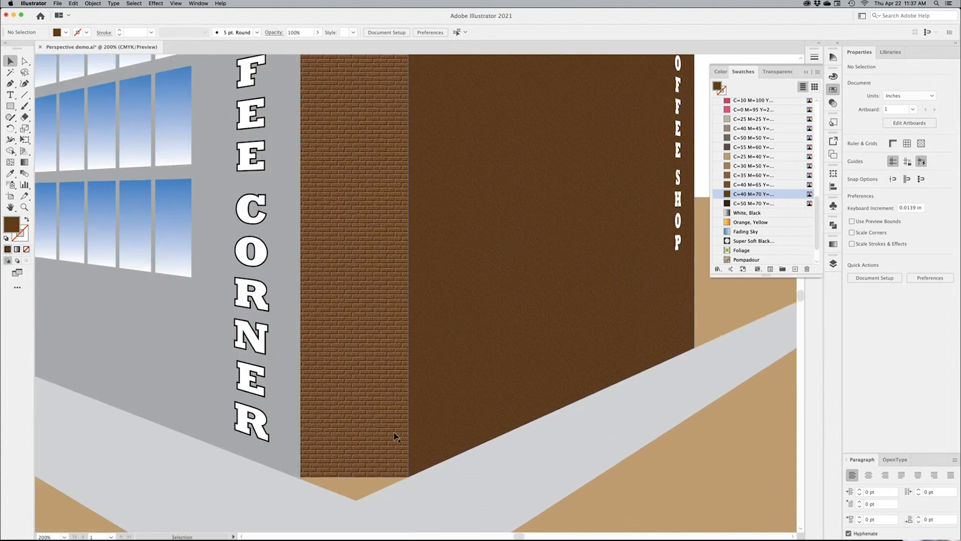
{"action": "key", "text": "space"}
{"action": "left_click_drag", "start_coordinate": [363, 328], "coordinate": [384, 324]}
{"action": "key", "text": "space"}
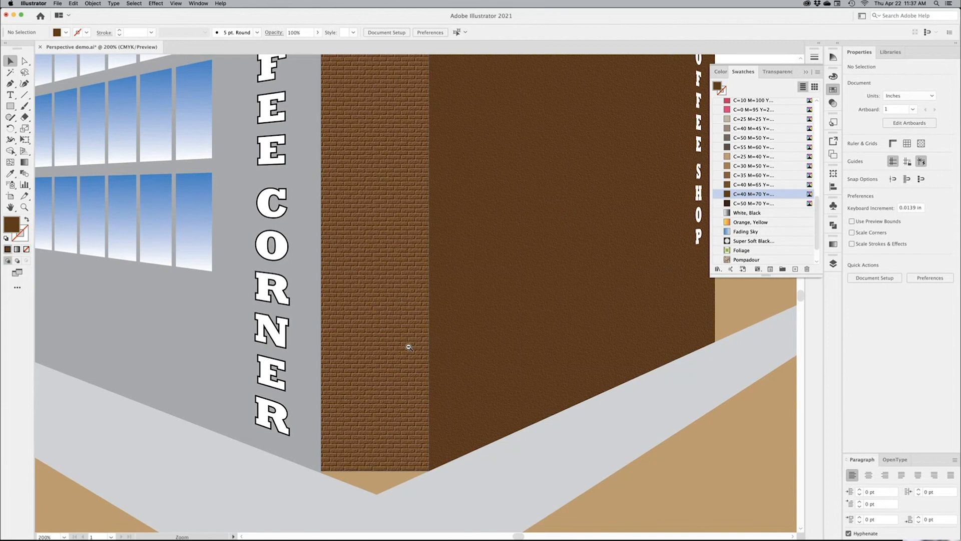
{"action": "left_click", "coordinate": [409, 347], "text": "alt+super"}
{"action": "left_click", "coordinate": [407, 339], "text": "alt+super"}
{"action": "left_click_drag", "start_coordinate": [423, 314], "coordinate": [415, 368]}
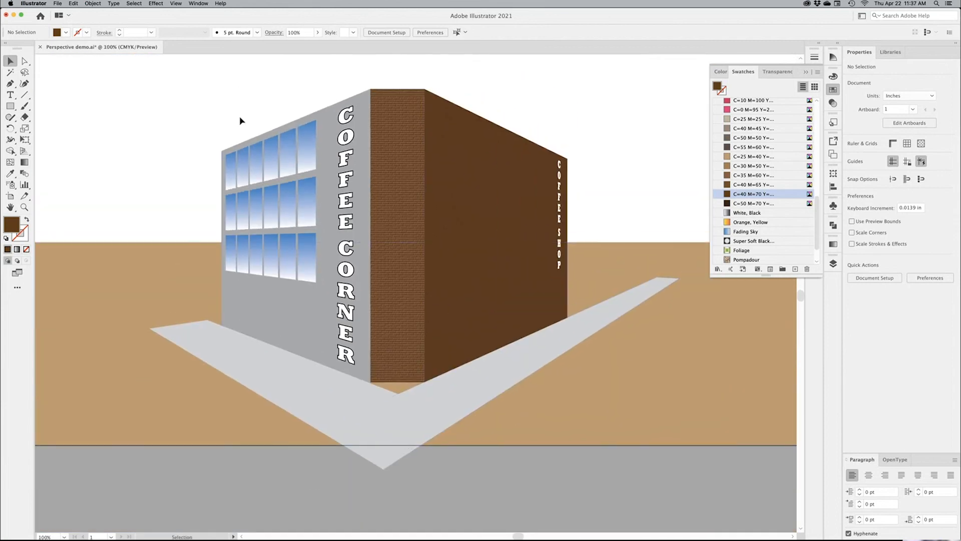
{"action": "key", "text": "space"}
{"action": "left_click_drag", "start_coordinate": [275, 246], "coordinate": [322, 256]}
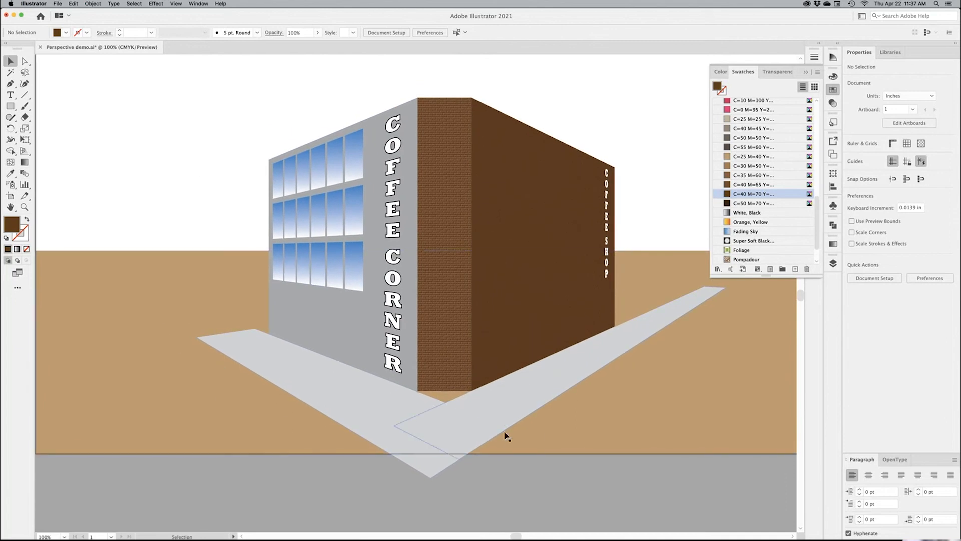
Bring back the perspective grid and switch to the Perspective Selection tool, collapsing the swatches
{"action": "left_click", "coordinate": [23, 152]}
{"action": "left_click_drag", "start_coordinate": [23, 152], "coordinate": [80, 165]}
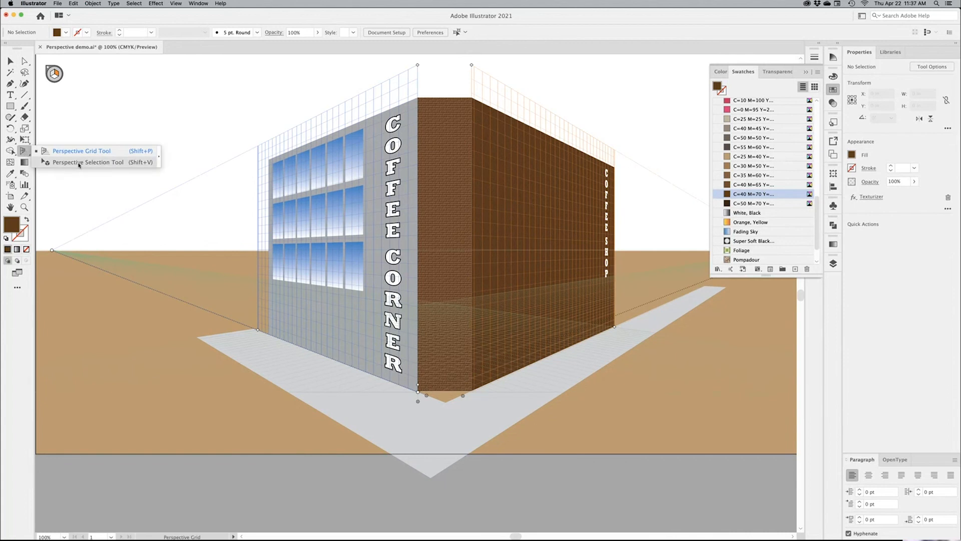
{"action": "left_click_drag", "start_coordinate": [79, 164], "coordinate": [79, 164]}
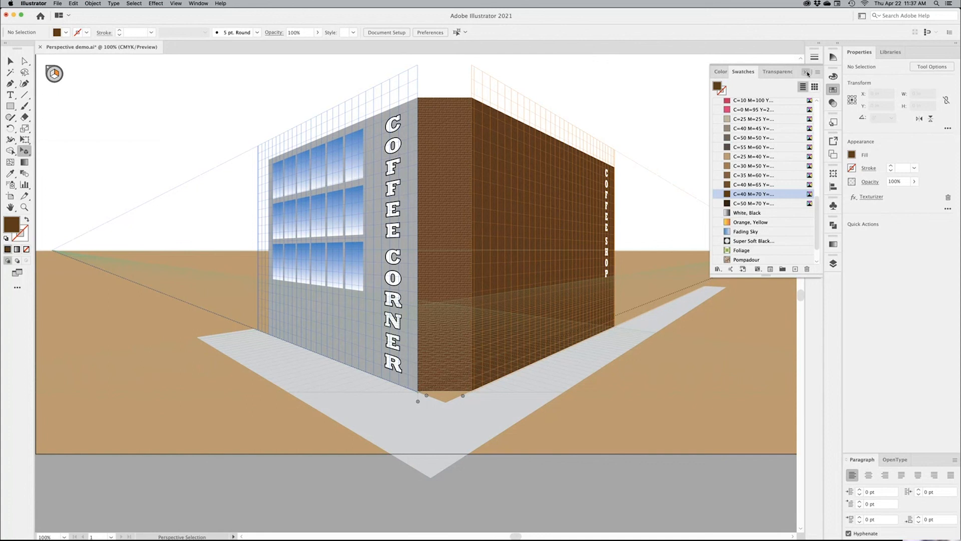
{"action": "left_click", "coordinate": [805, 72]}
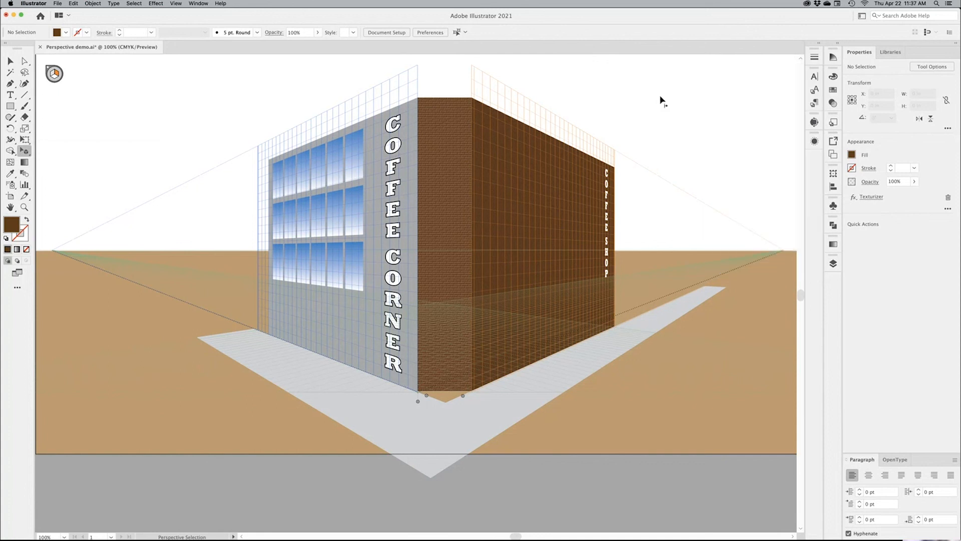